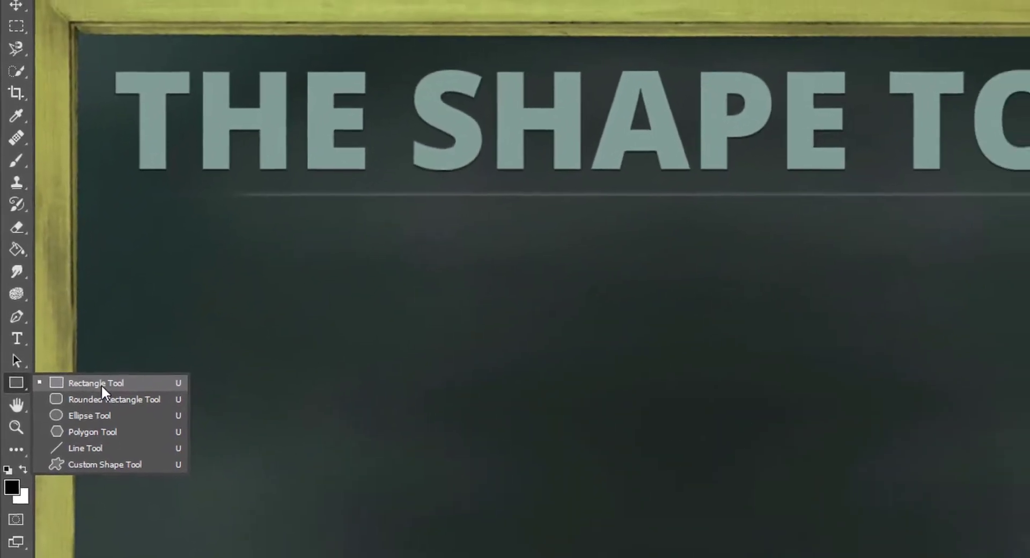
- Examine the Pen tool's shape options for comparison, and switch back to the Rectangle tool
click(103, 388)
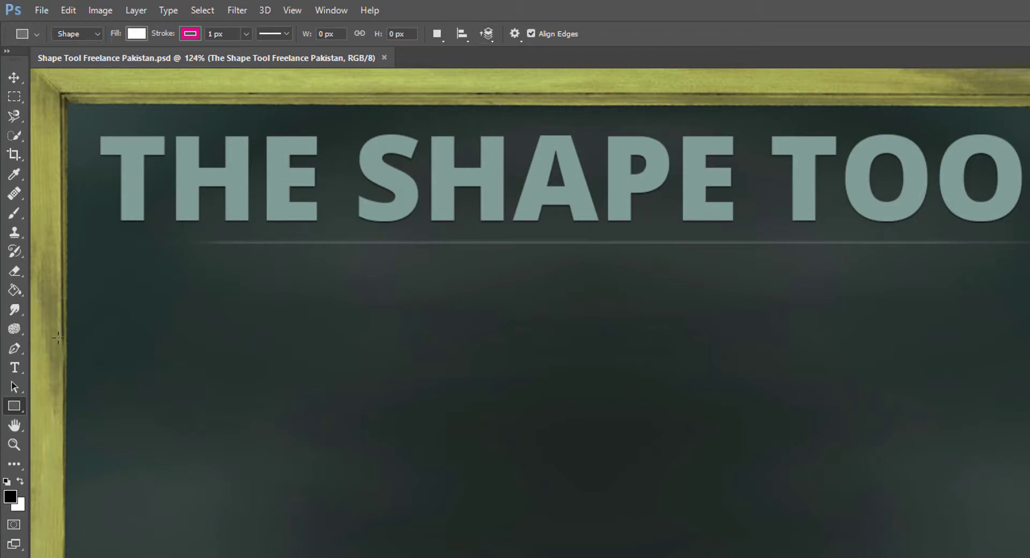
click(19, 349)
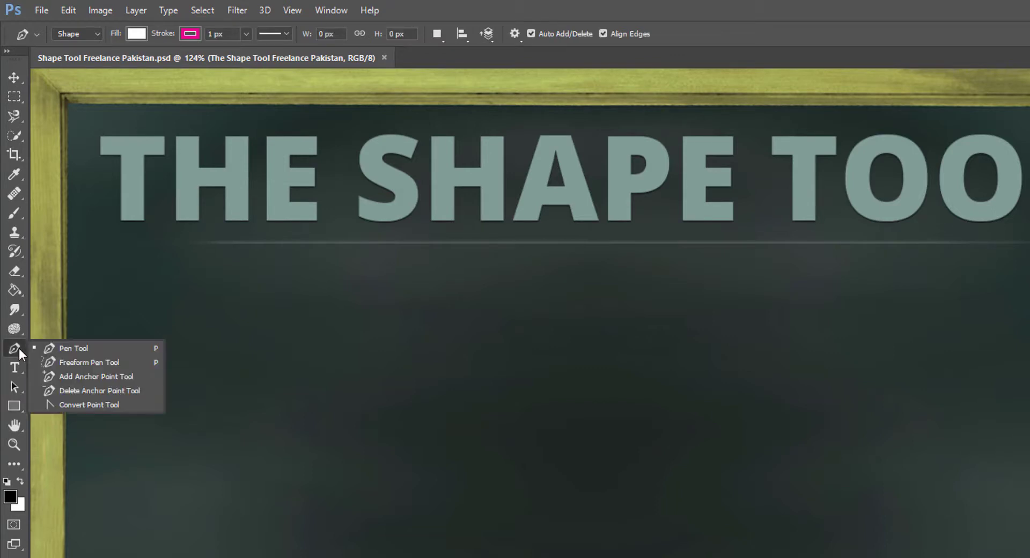
click(88, 349)
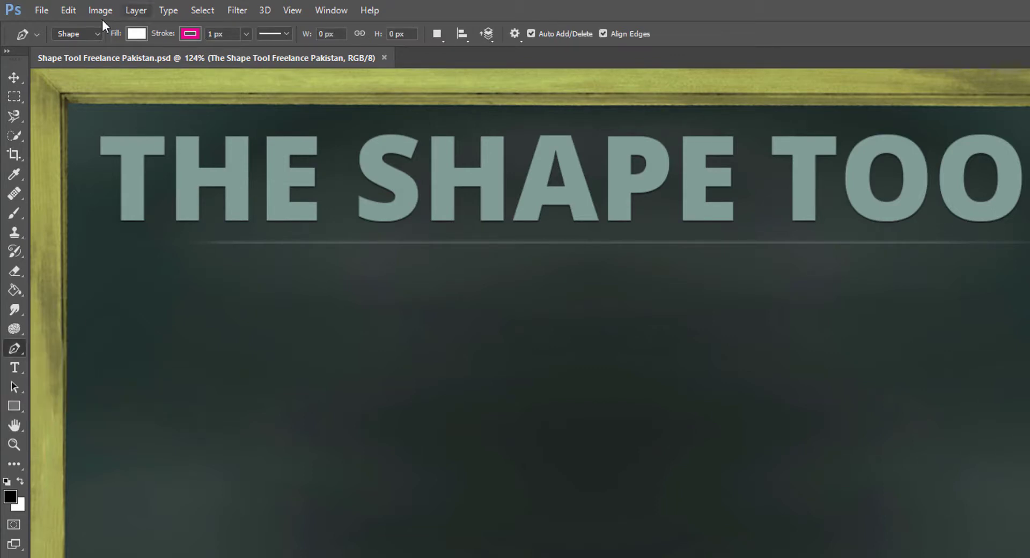
click(74, 33)
click(512, 36)
click(14, 407)
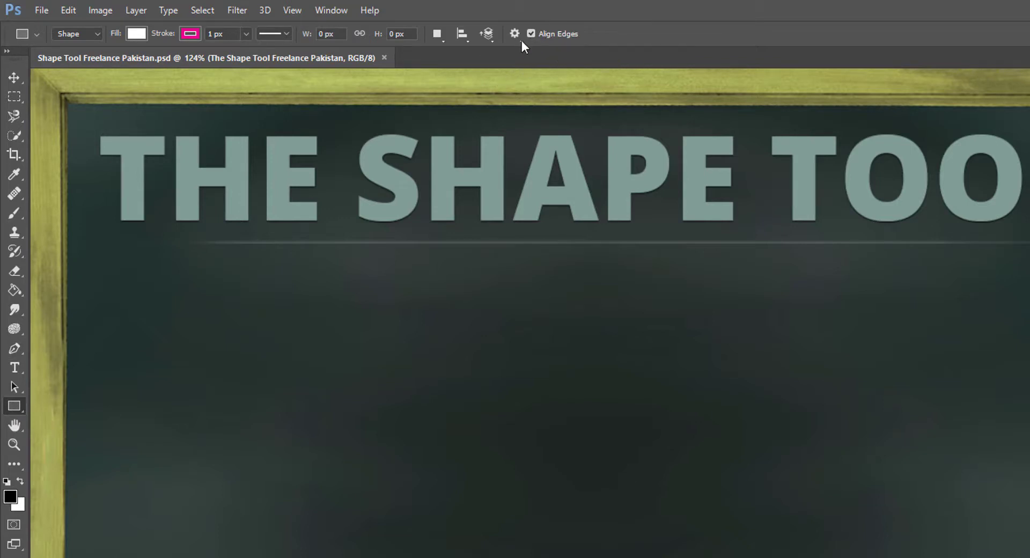
- Reset the Rectangle tool to its default settings from the tool preset options
click(37, 34)
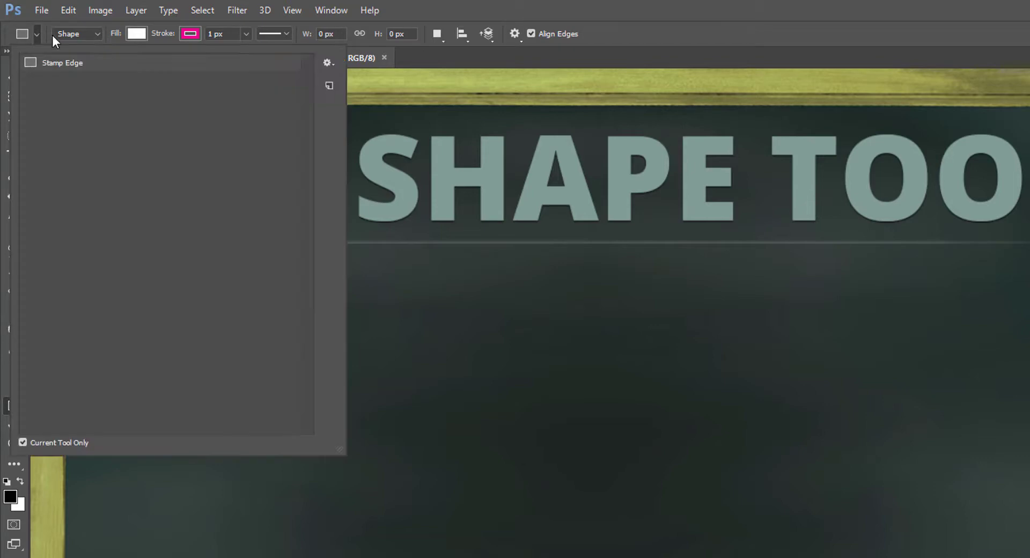
click(328, 63)
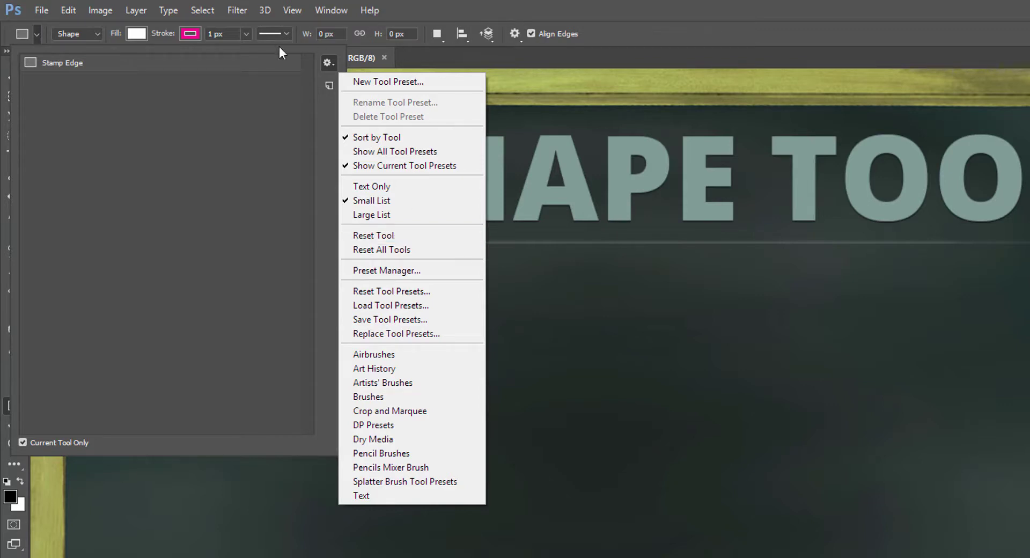
click(387, 240)
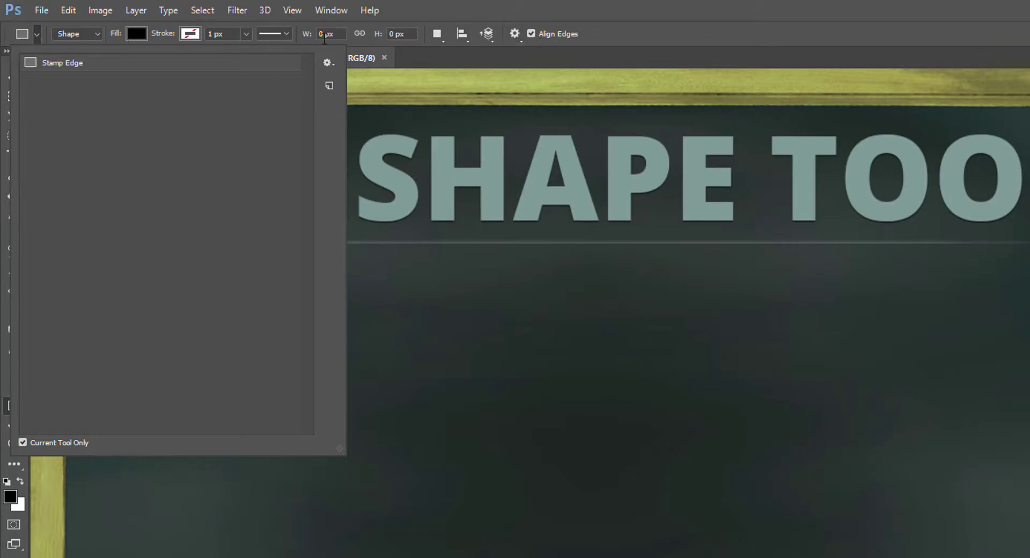
click(329, 85)
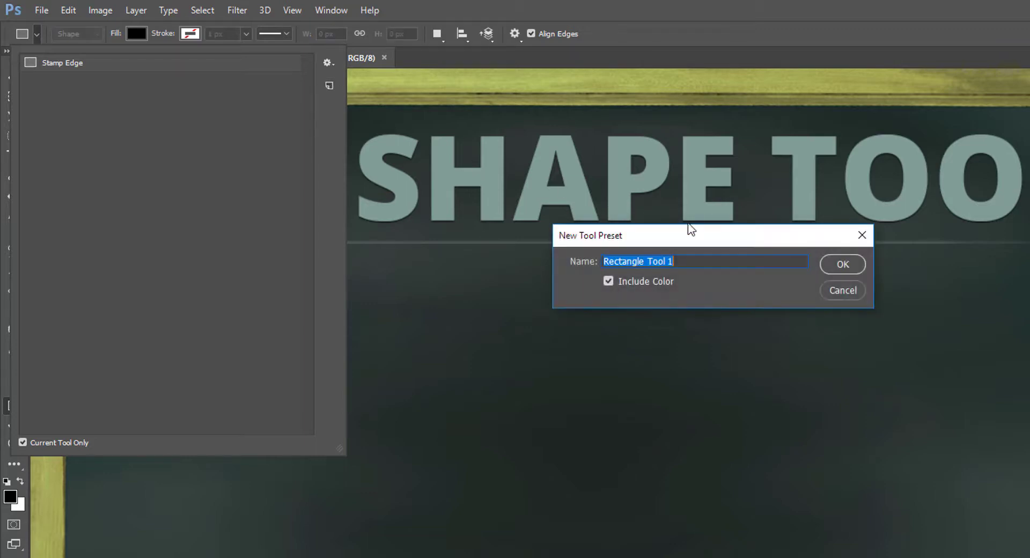
drag(703, 235, 407, 143)
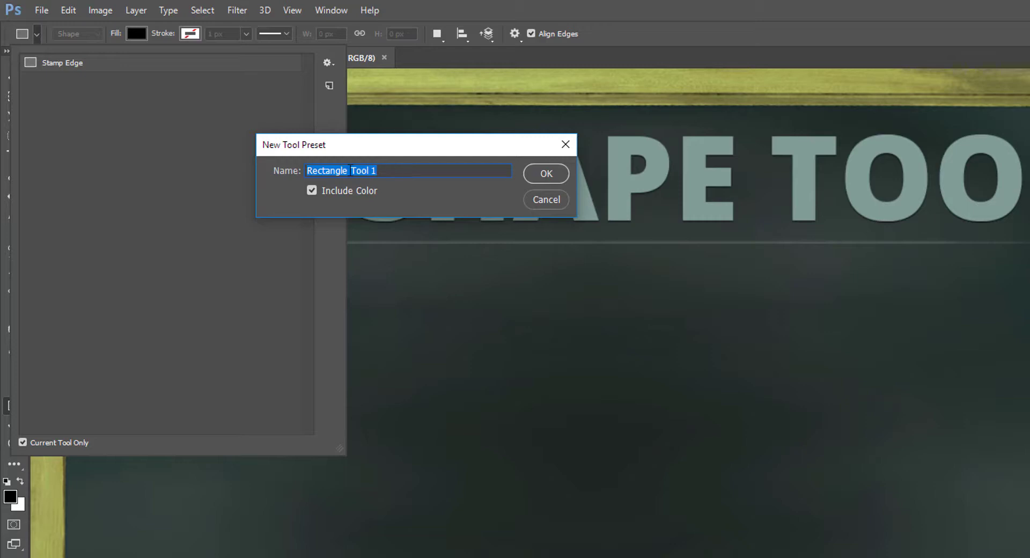
click(561, 197)
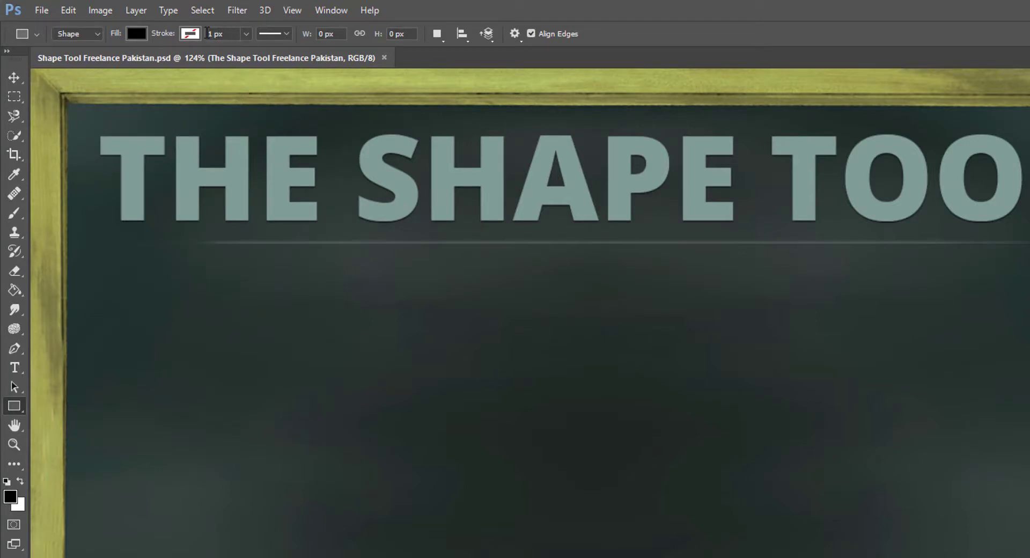
click(280, 35)
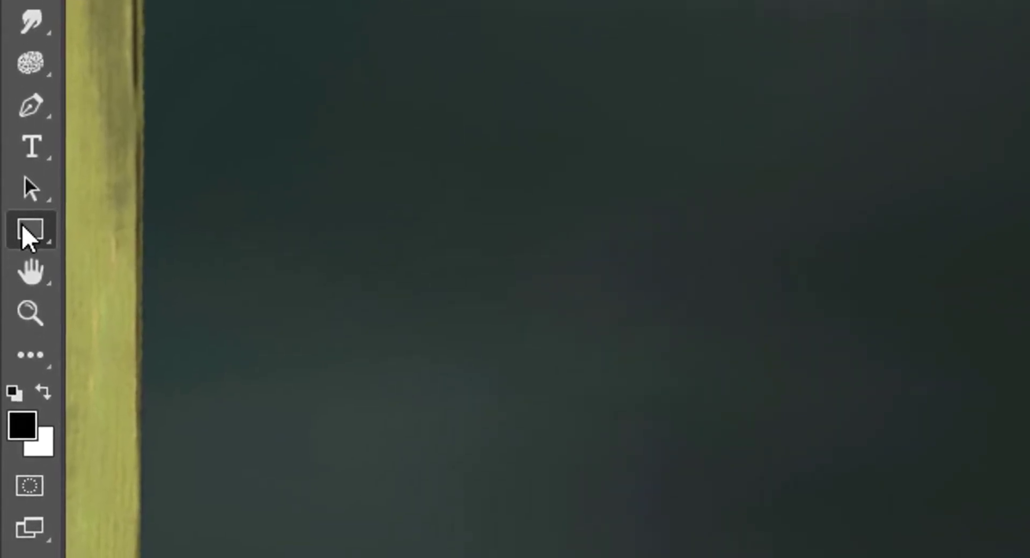
right_click(29, 233)
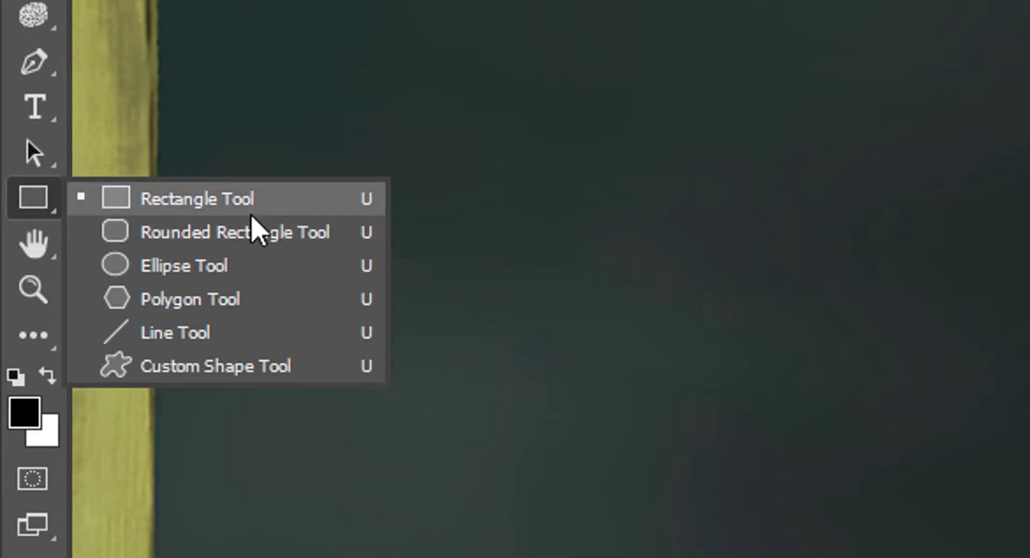
click(41, 155)
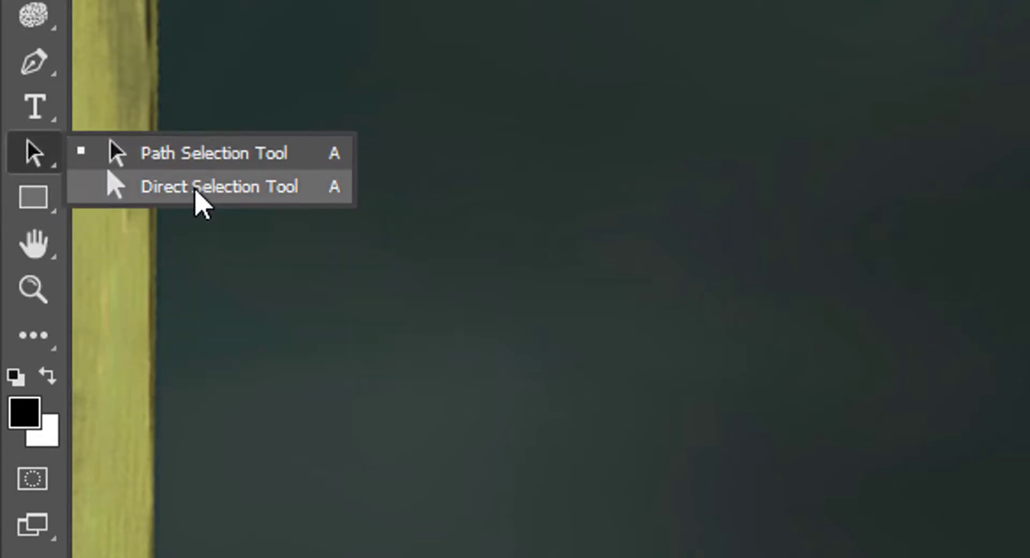
click(41, 210)
right_click(41, 210)
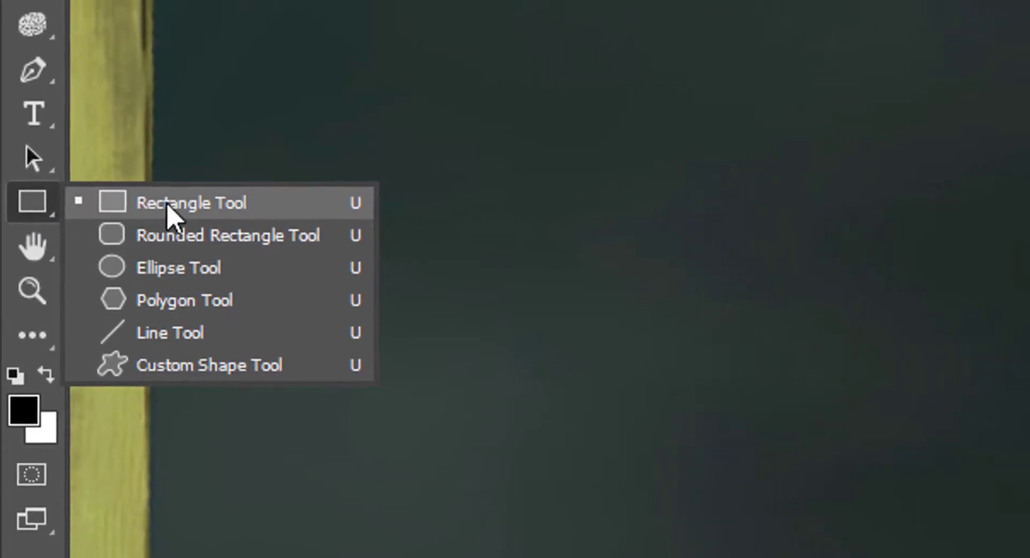
click(145, 223)
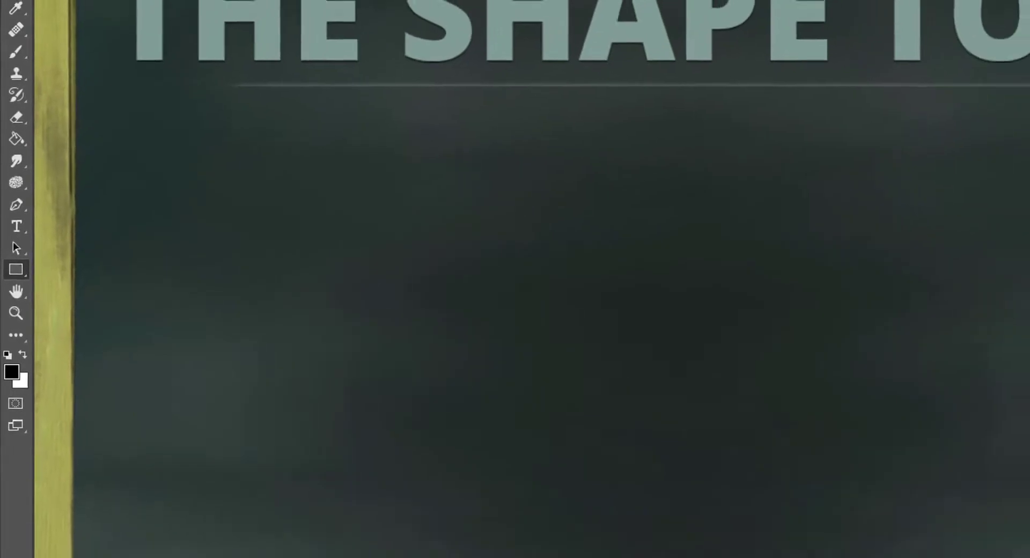
- Set the Rectangle tool's fill to white and its stroke to yellow with a width of 17.25 px
click(123, 2)
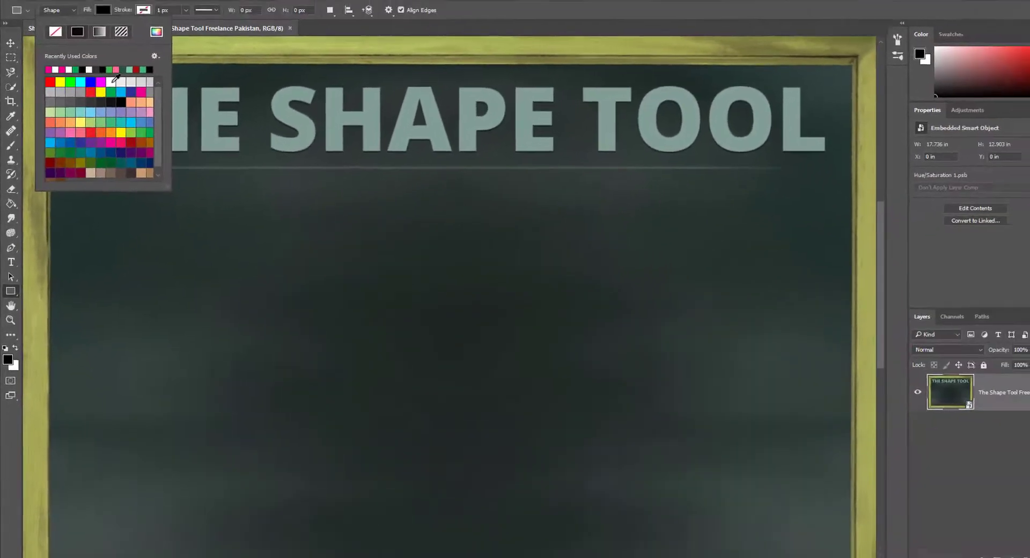
click(111, 90)
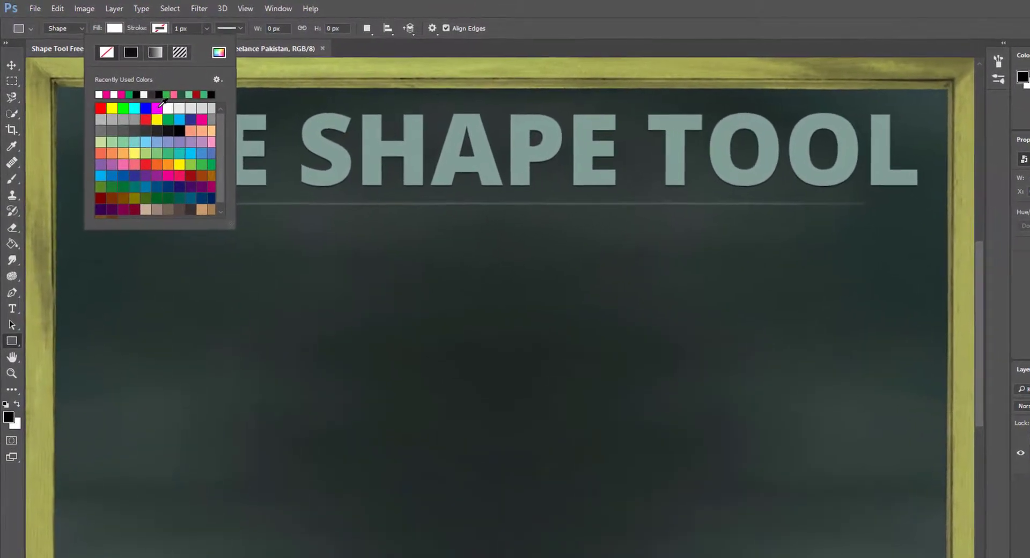
click(173, 130)
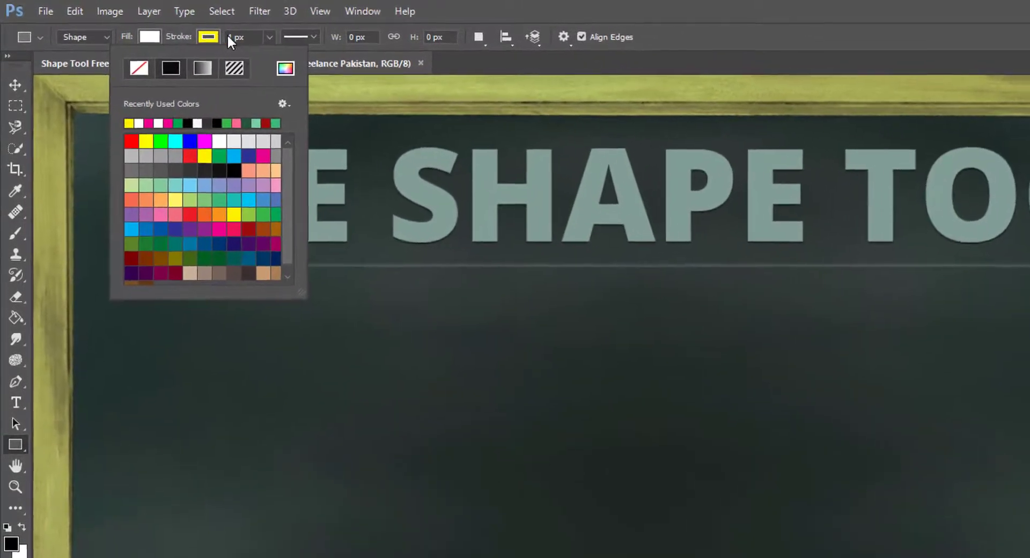
click(226, 36)
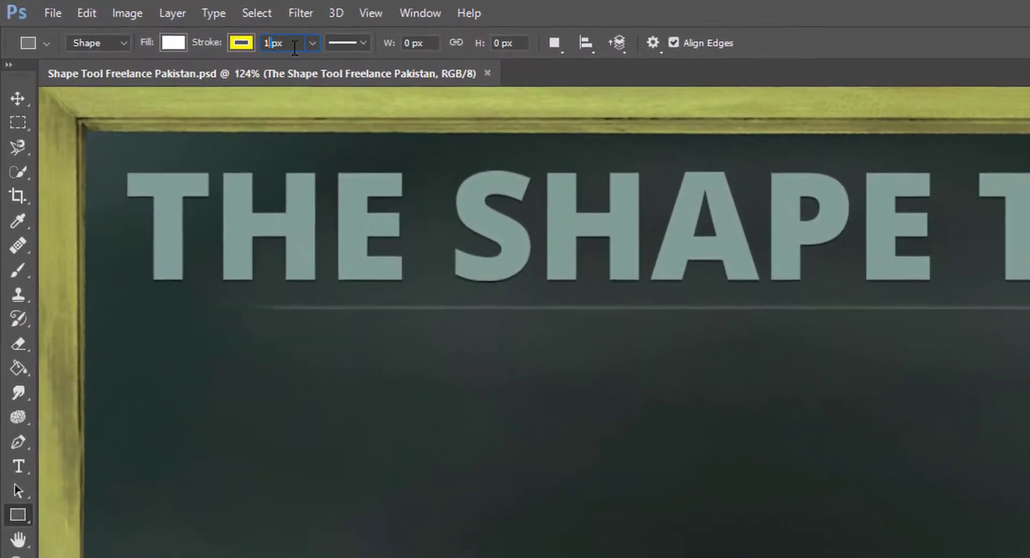
click(302, 42)
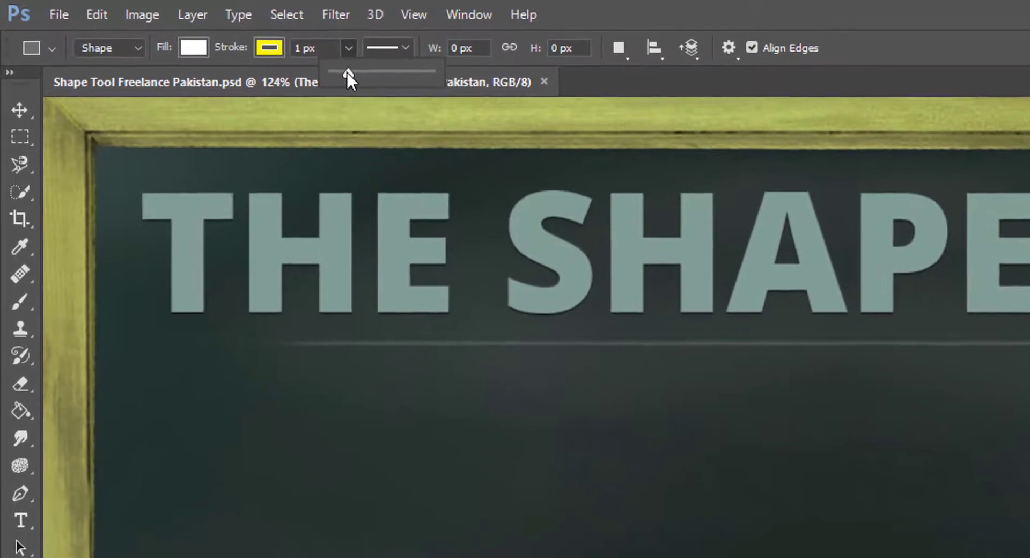
drag(339, 70, 399, 75)
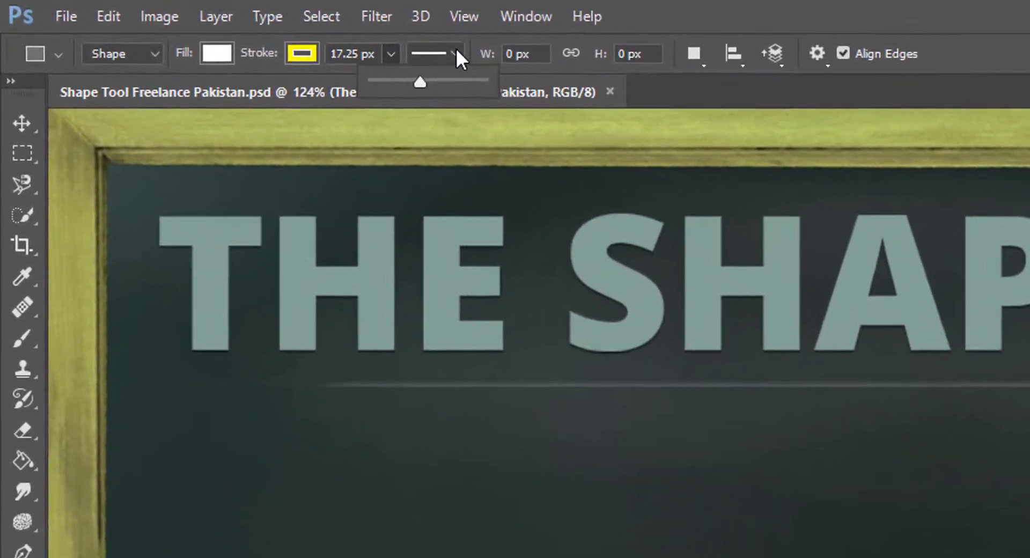
- Draw a rectangle of about 289 × 169 px with a solid stroke below the heading on the chalkboard
click(456, 54)
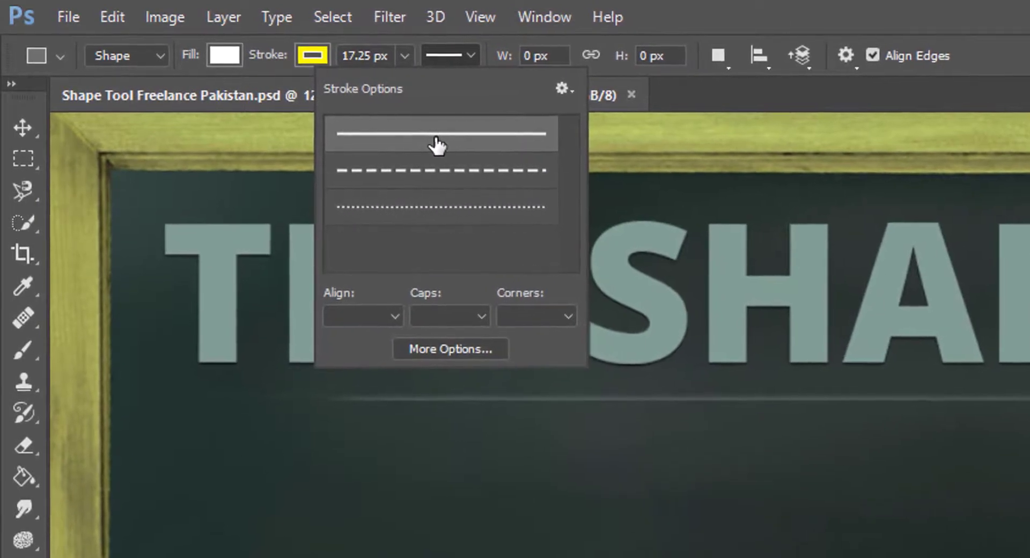
click(496, 63)
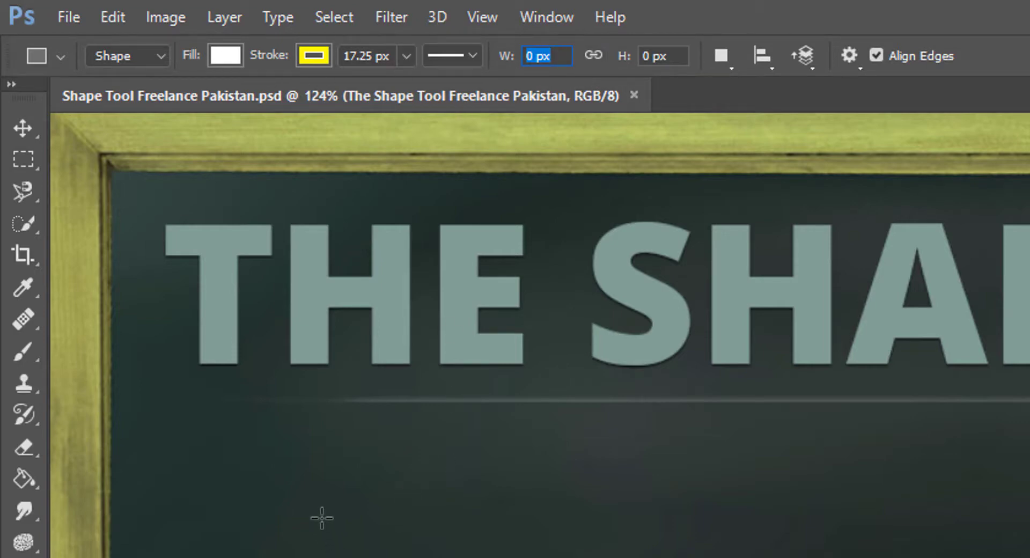
drag(303, 458, 737, 557)
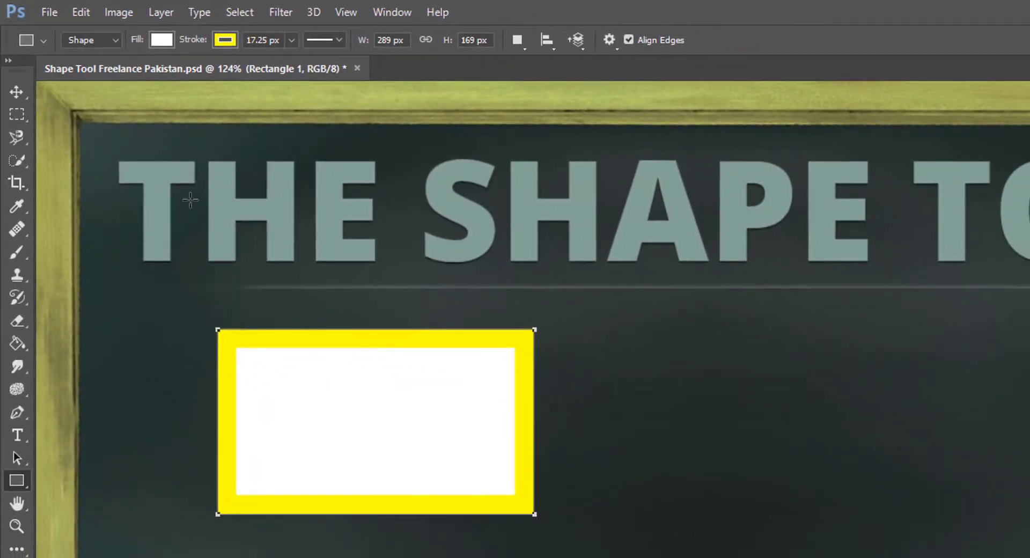
- Try several gradient presets as the rectangle's fill and settle on the blue-yellow-blue gradient
click(165, 40)
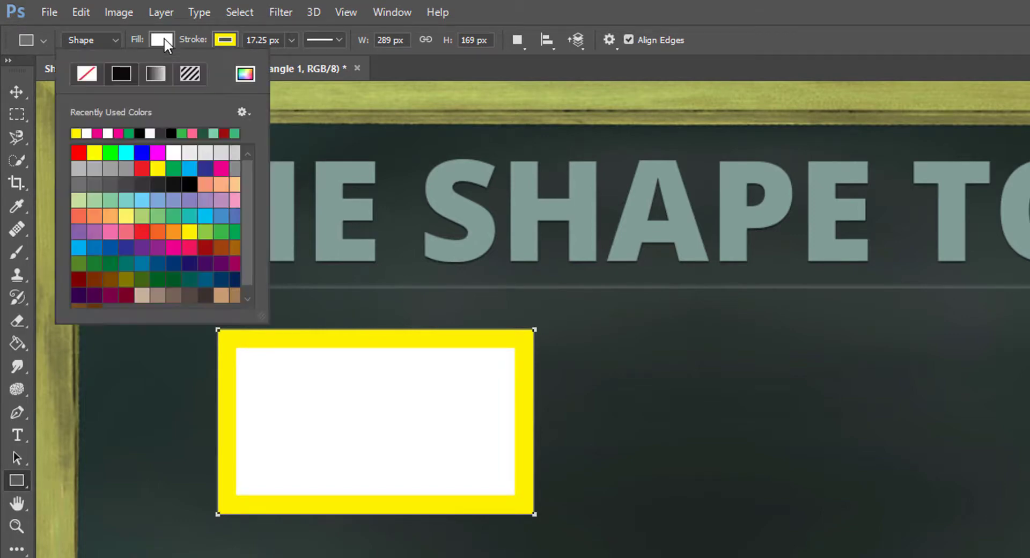
click(158, 74)
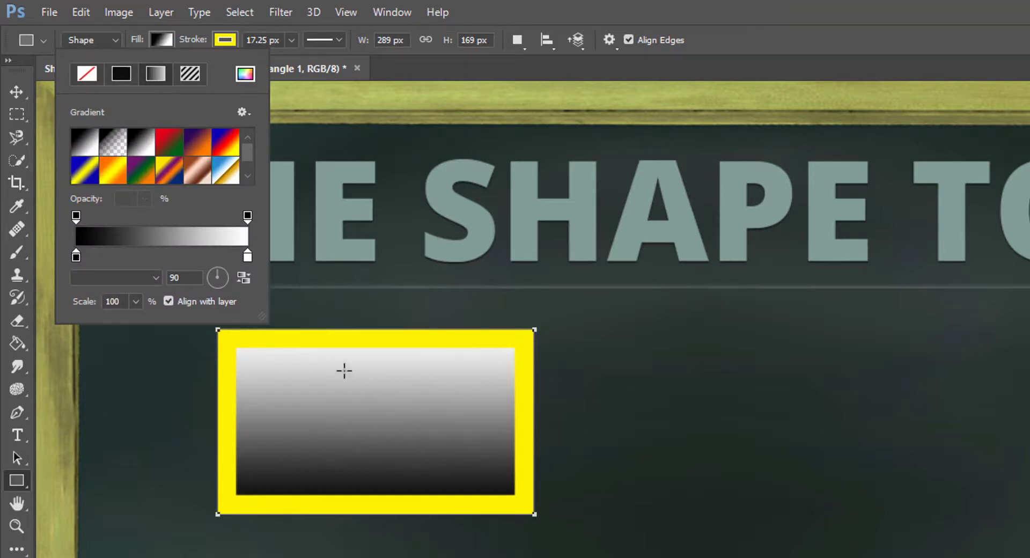
click(208, 147)
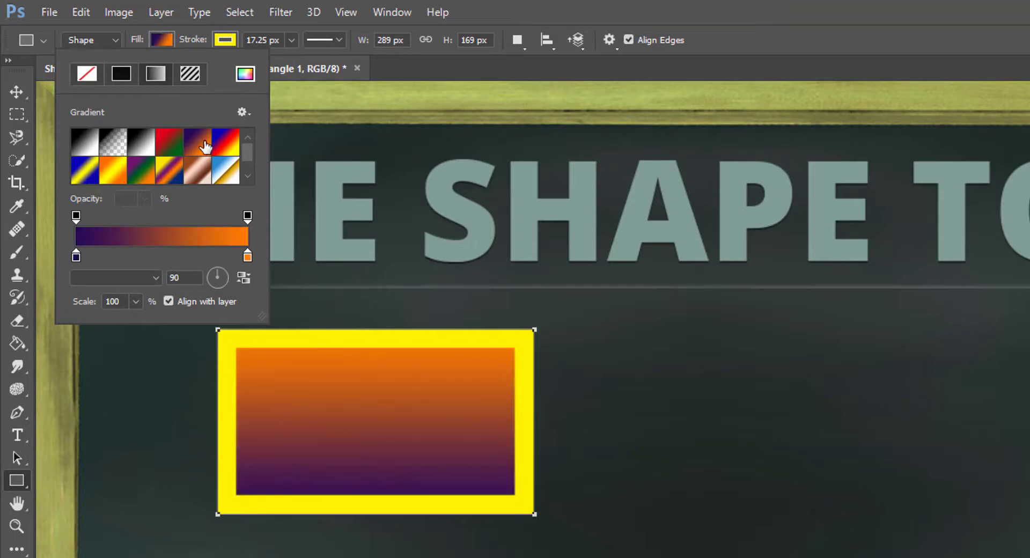
click(229, 170)
click(229, 143)
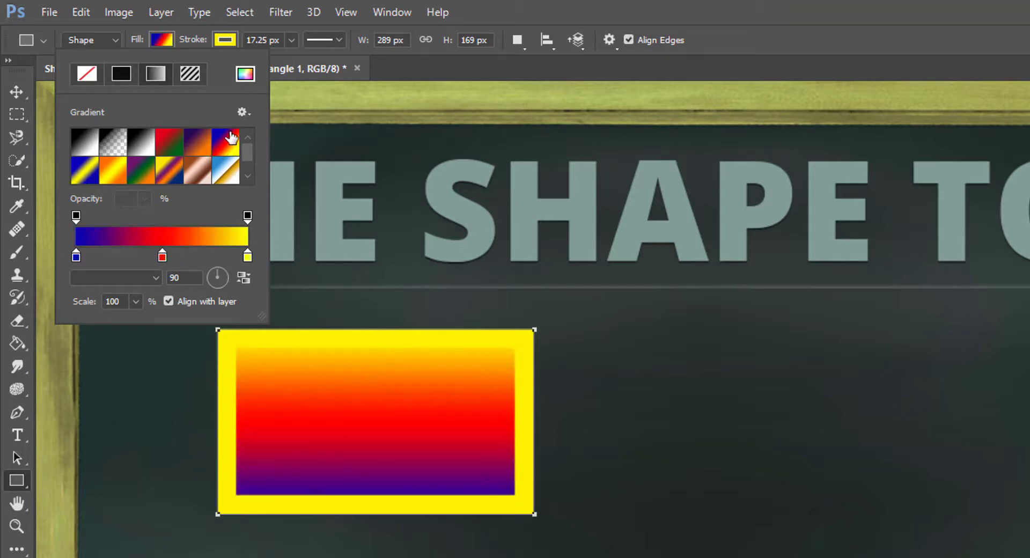
click(201, 173)
click(171, 175)
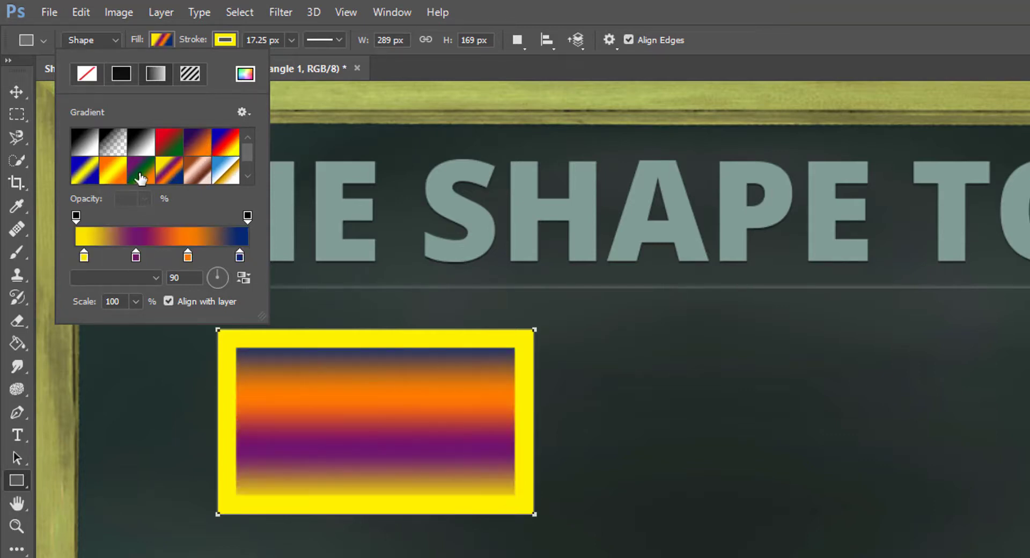
click(141, 178)
click(111, 178)
double_click(85, 169)
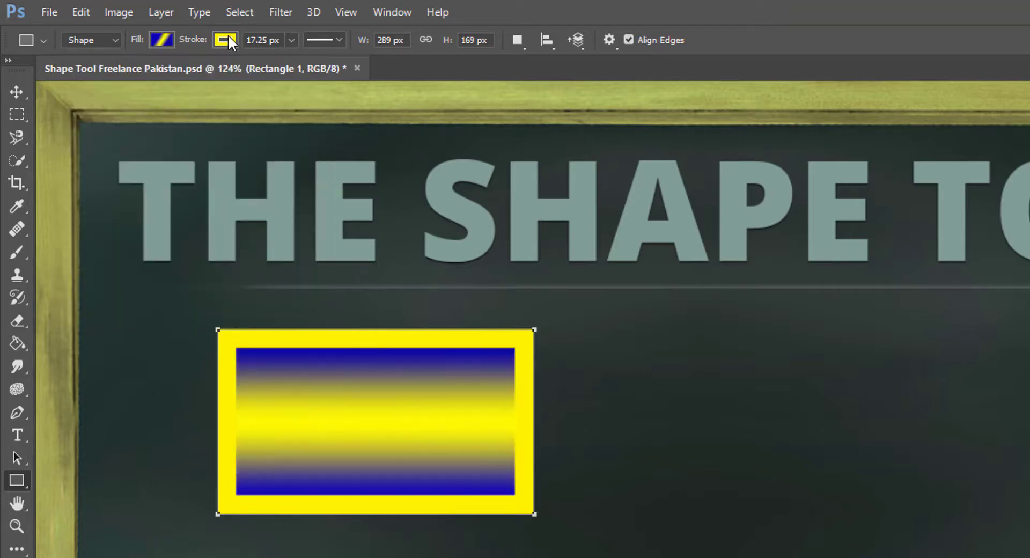
- Try the purple-orange and the blue-red-yellow gradient presets on the rectangle's stroke
click(227, 38)
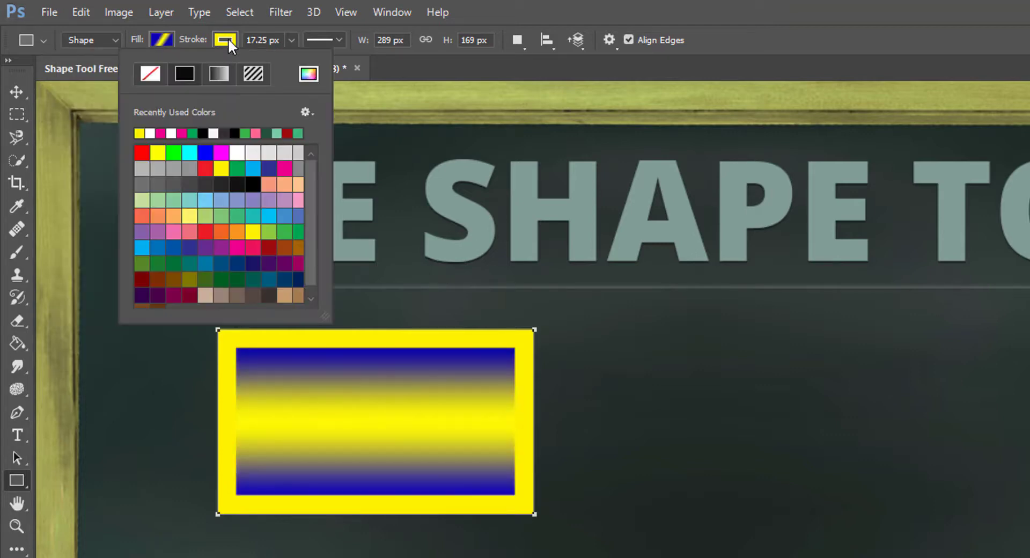
click(221, 72)
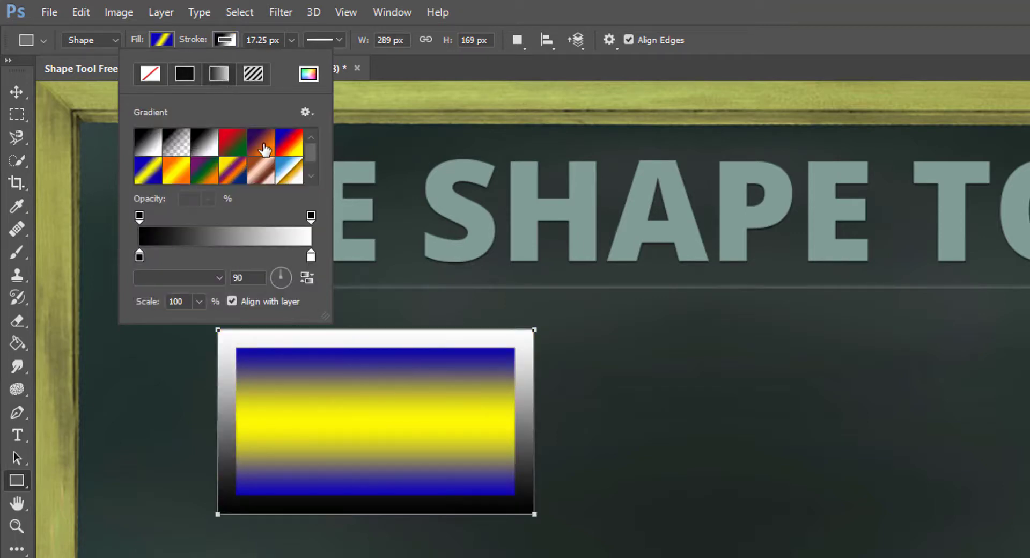
click(264, 149)
click(292, 146)
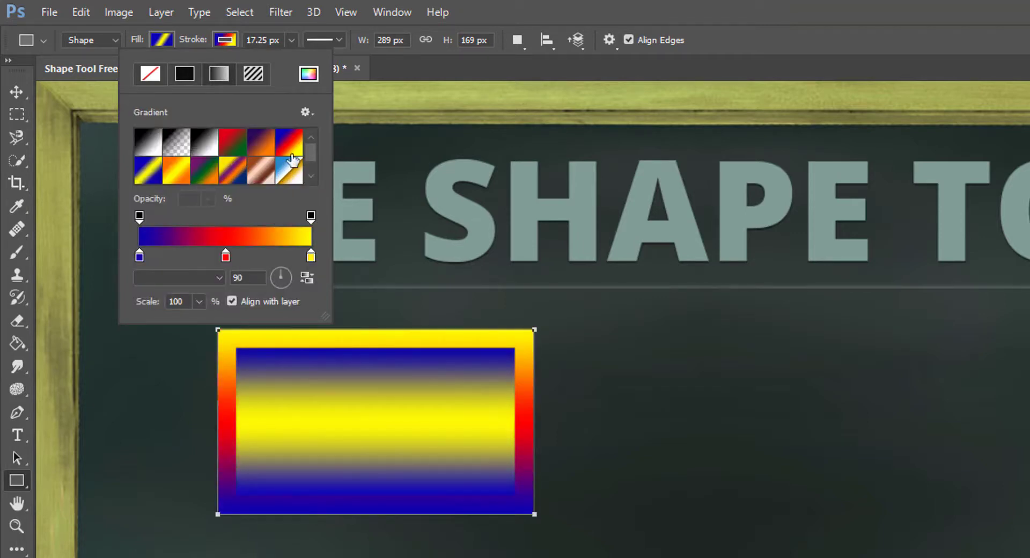
- Switch the rectangle's stroke to a pattern, trying the concentric squares and choosing a grey textured pattern
click(252, 74)
click(262, 170)
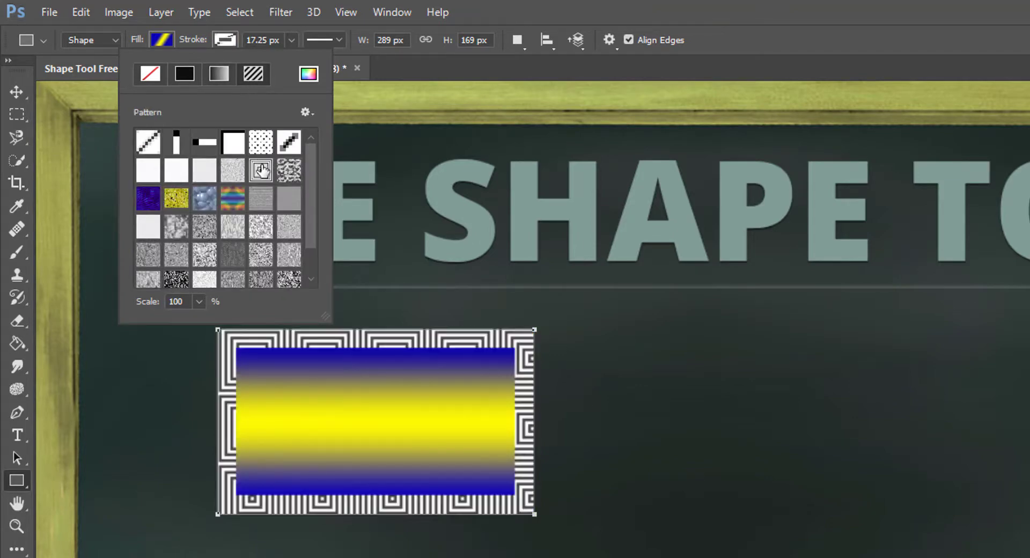
click(267, 202)
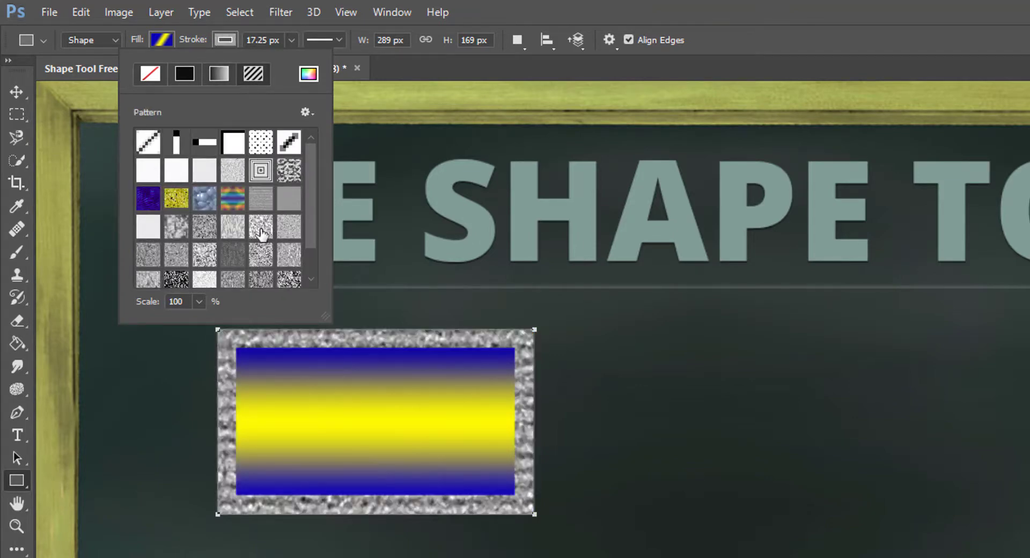
- Try further grey textured patterns on the rectangle's stroke and settle on a coarse, fibrous one
click(261, 256)
click(266, 284)
click(375, 154)
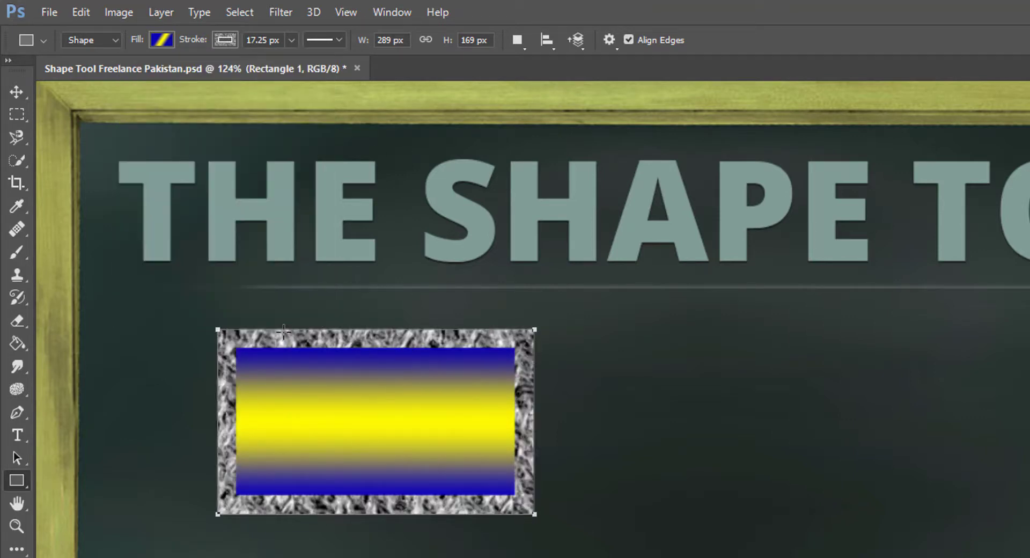
- Try the dashed line style on the rectangle's stroke and switch it to the dotted style
click(339, 37)
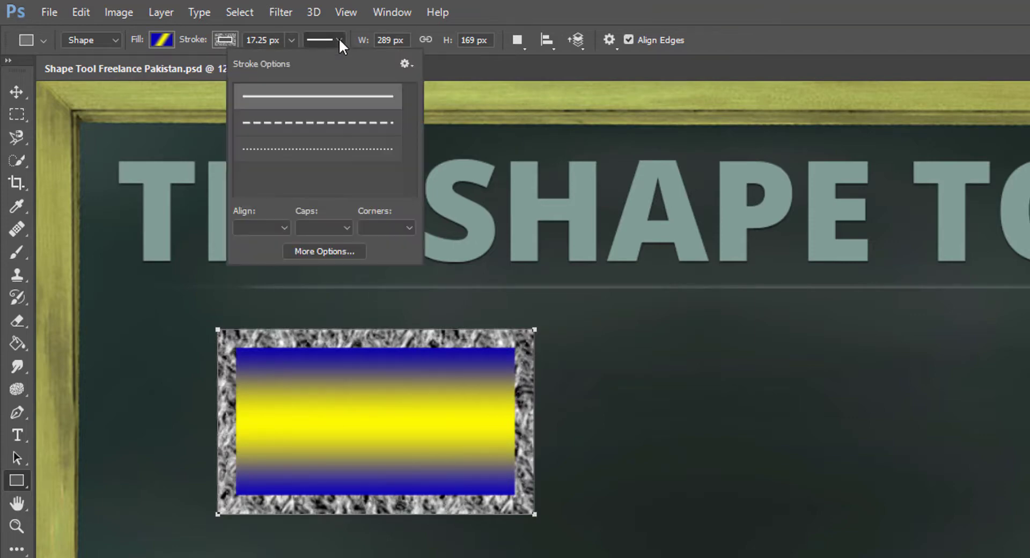
click(330, 128)
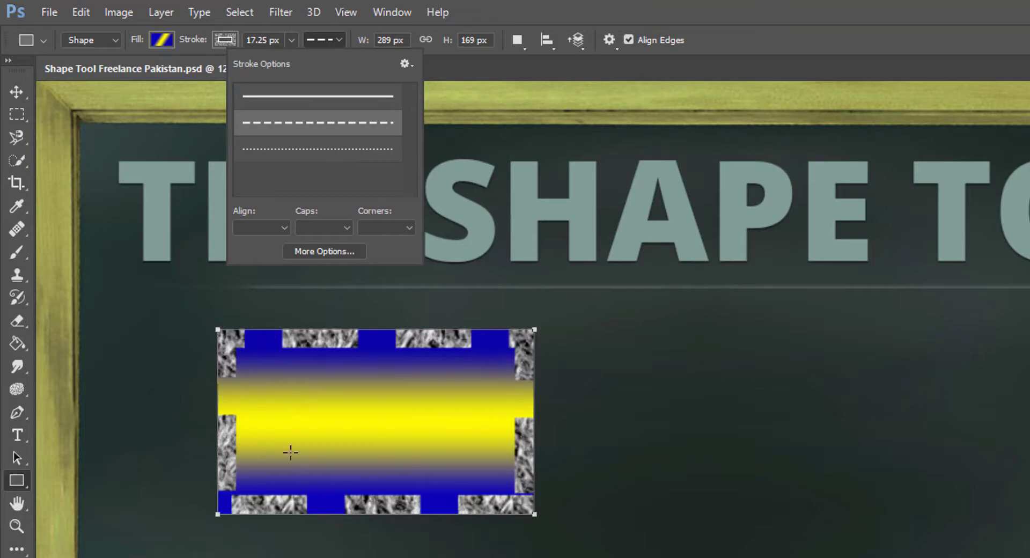
click(343, 155)
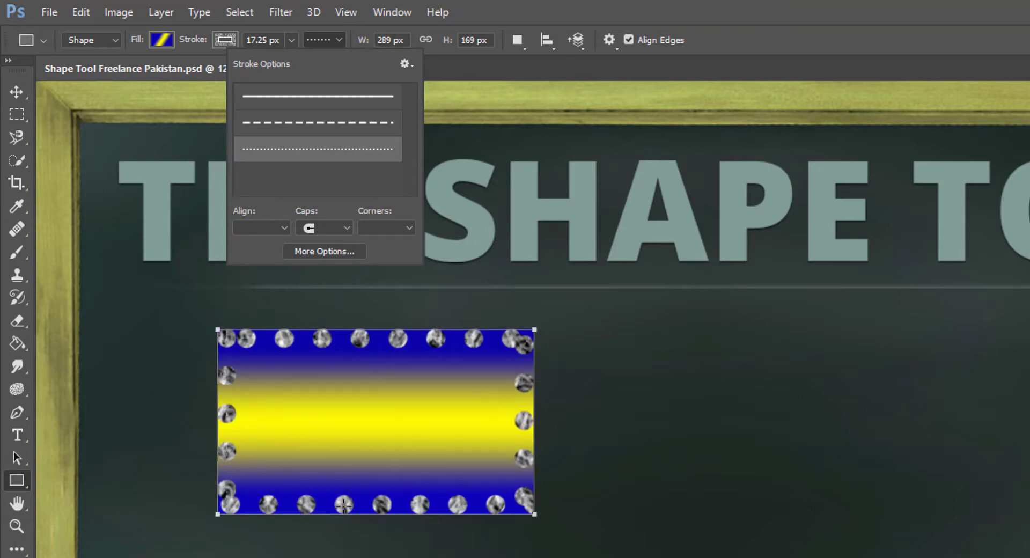
- In the detailed stroke options, try Center alignment for the dotted stroke and settle on Outside
click(315, 251)
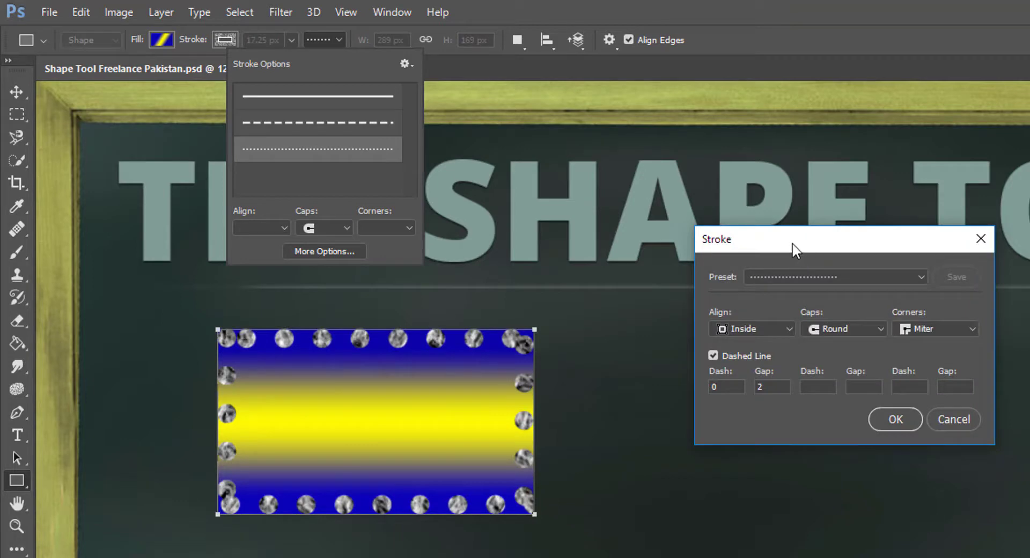
mouse_move(801, 243)
mouse_down()
mouse_move(781, 218)
mouse_move(683, 162)
mouse_up()
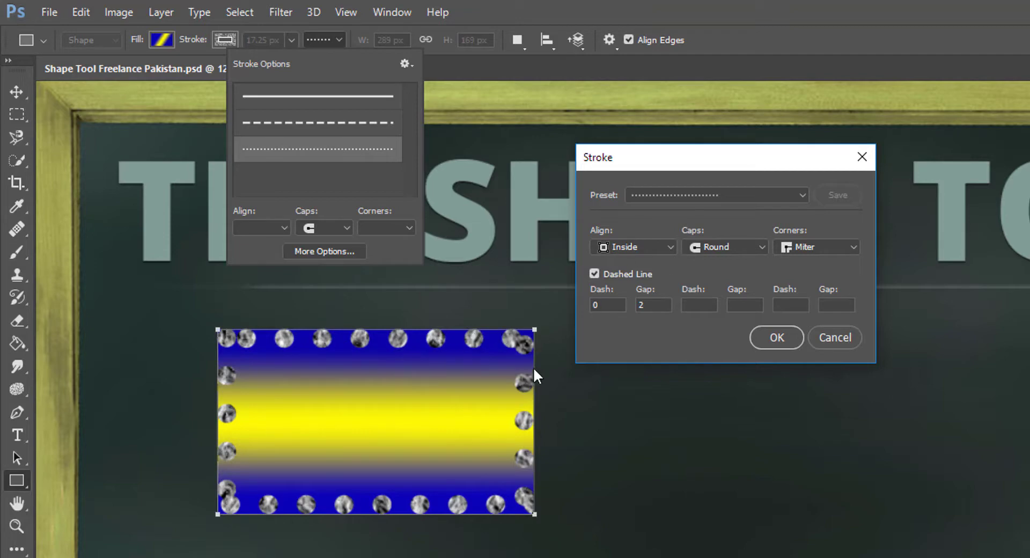
click(648, 245)
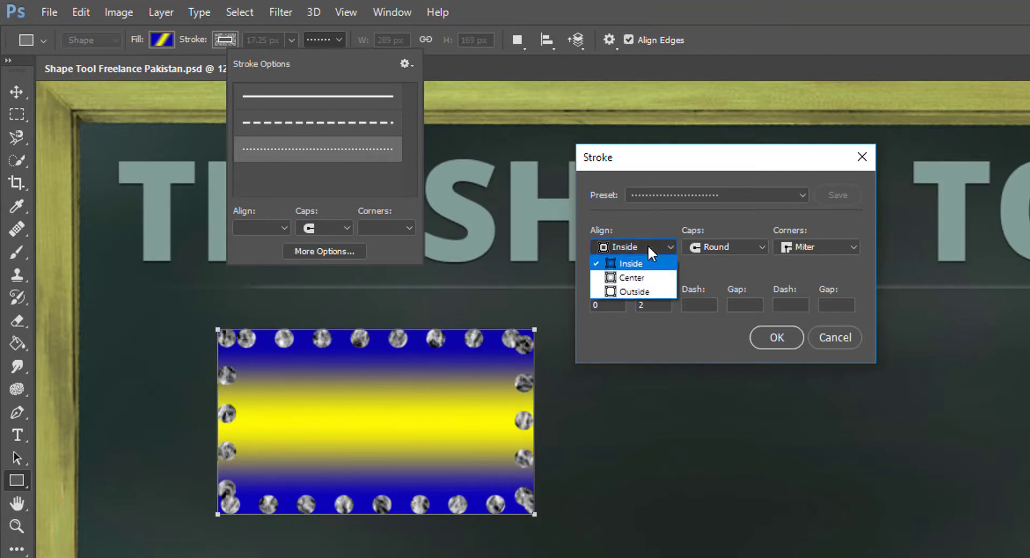
click(634, 278)
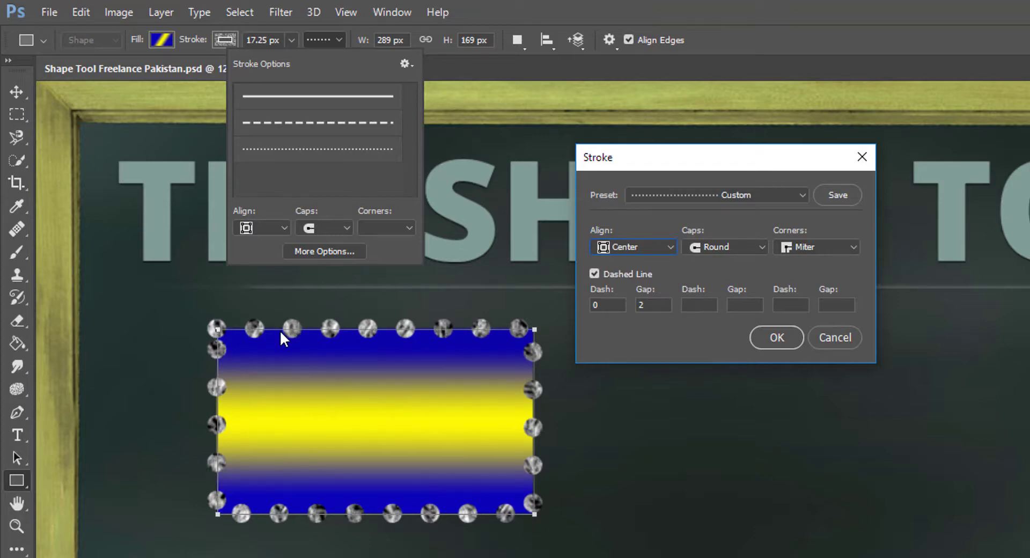
click(622, 248)
click(638, 292)
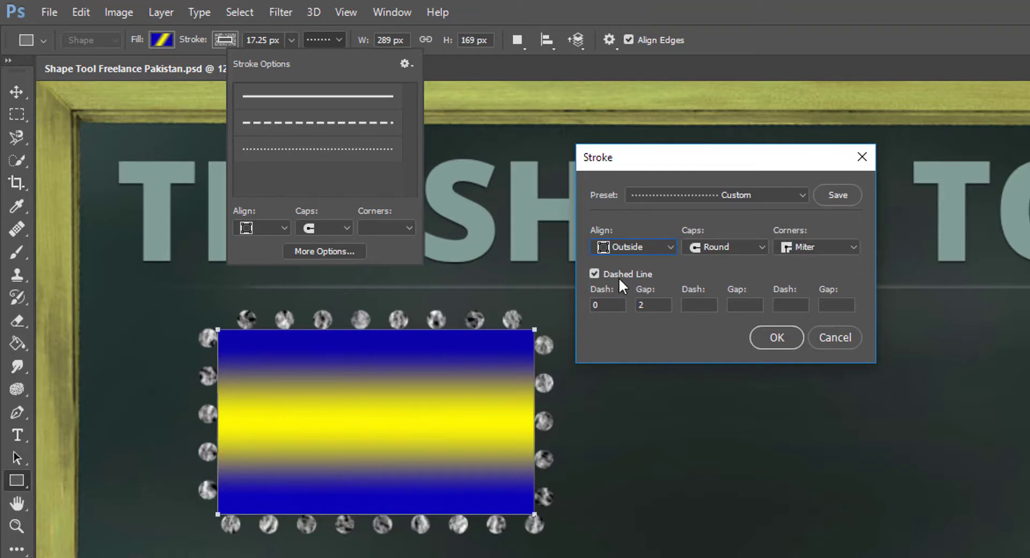
- Turn the stroke's dashed line off and on again, and set its first dash and first gap to 1 each
click(594, 274)
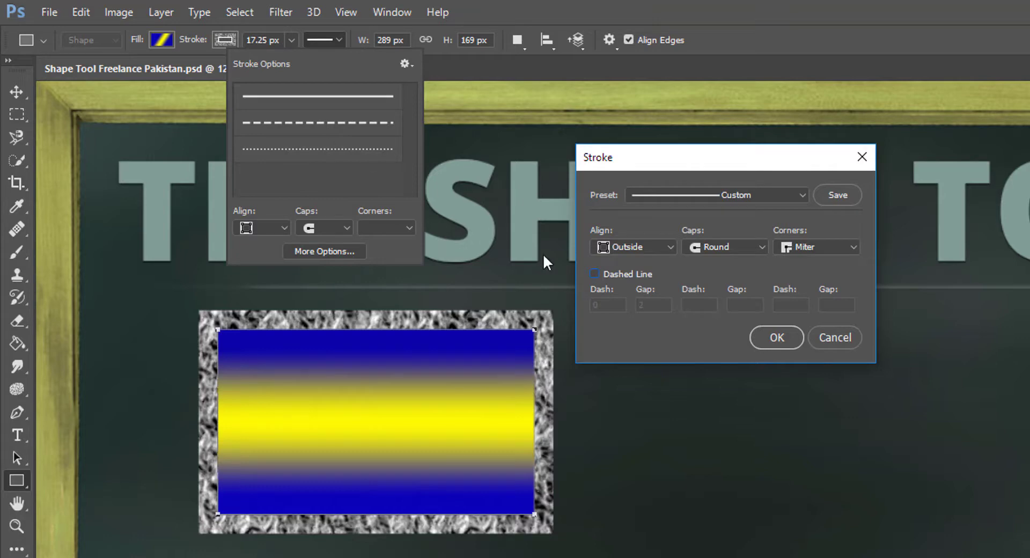
click(594, 273)
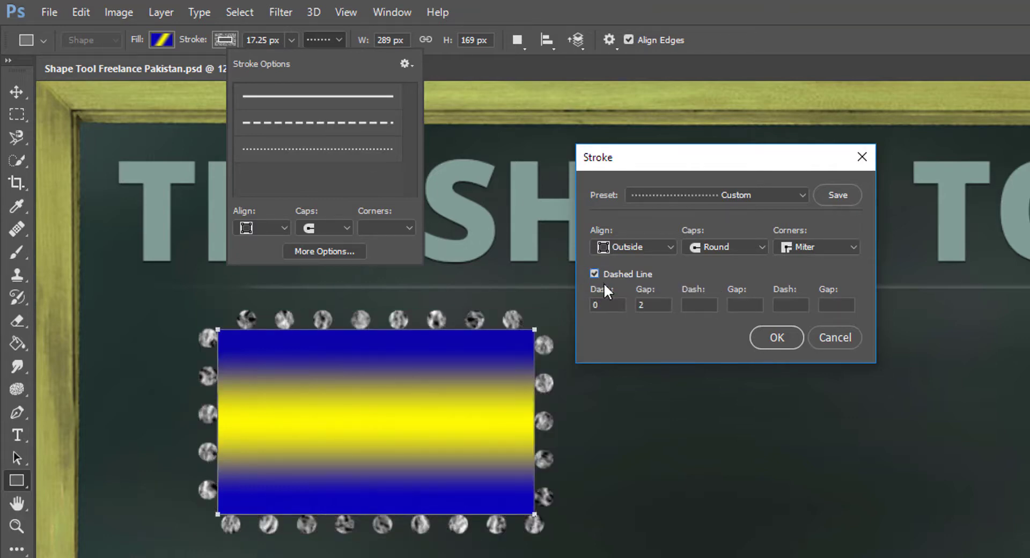
double_click(608, 309)
text(1)
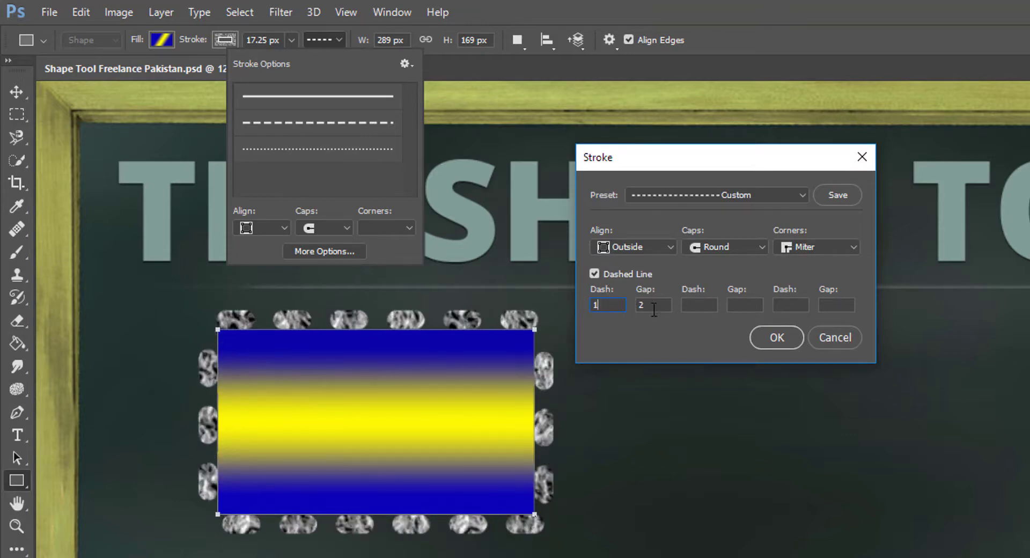
double_click(649, 304)
text(1)
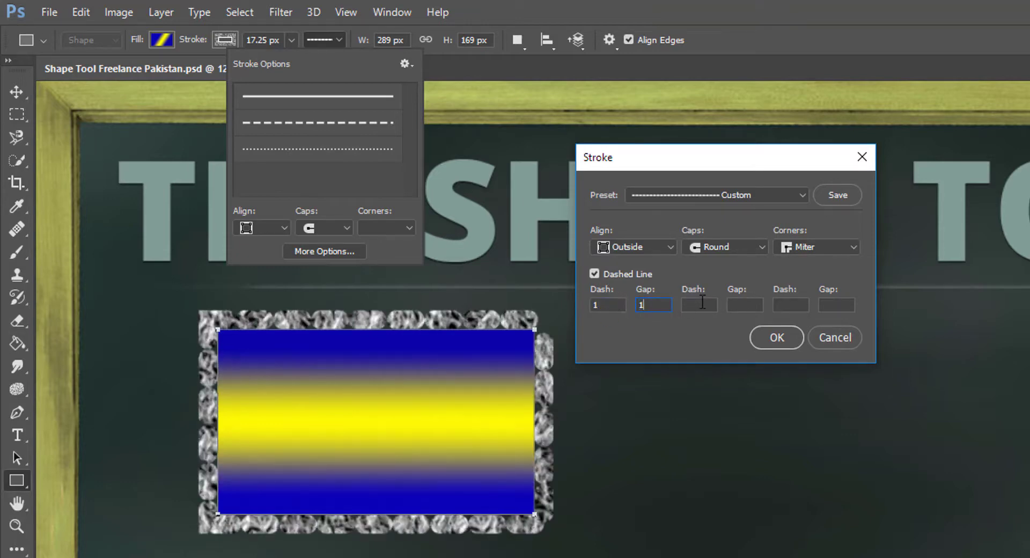
- Set the second dash and gap to 1 and 2, the third to 7 and 9, and save the custom stroke as a preset
click(702, 303)
text(1)
click(745, 305)
text(2)
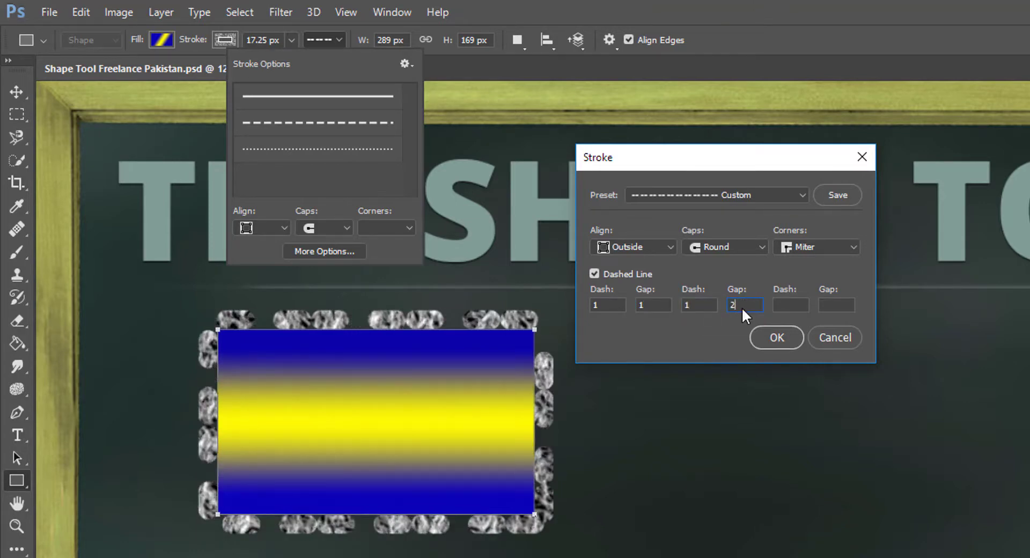
click(787, 307)
text(7)
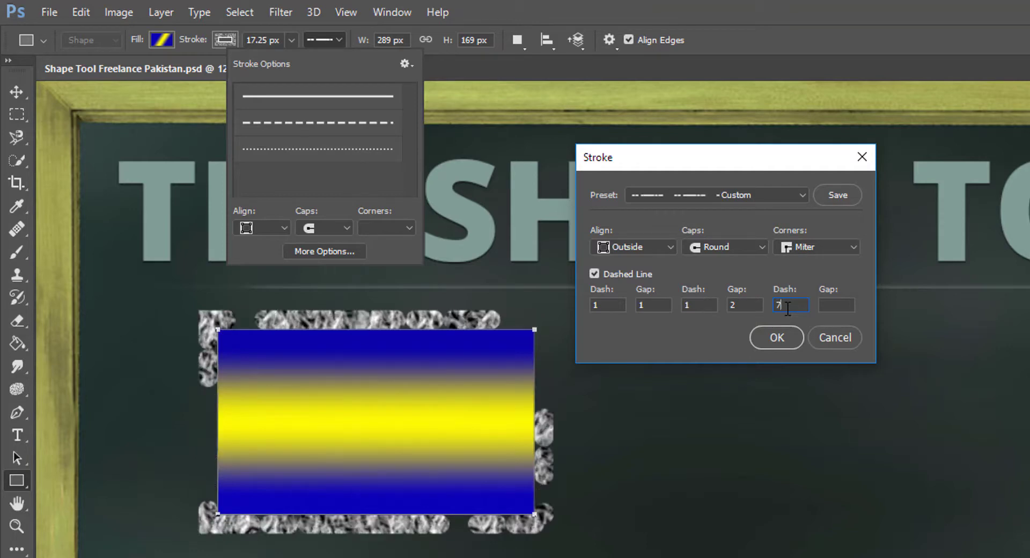
click(842, 306)
text(9)
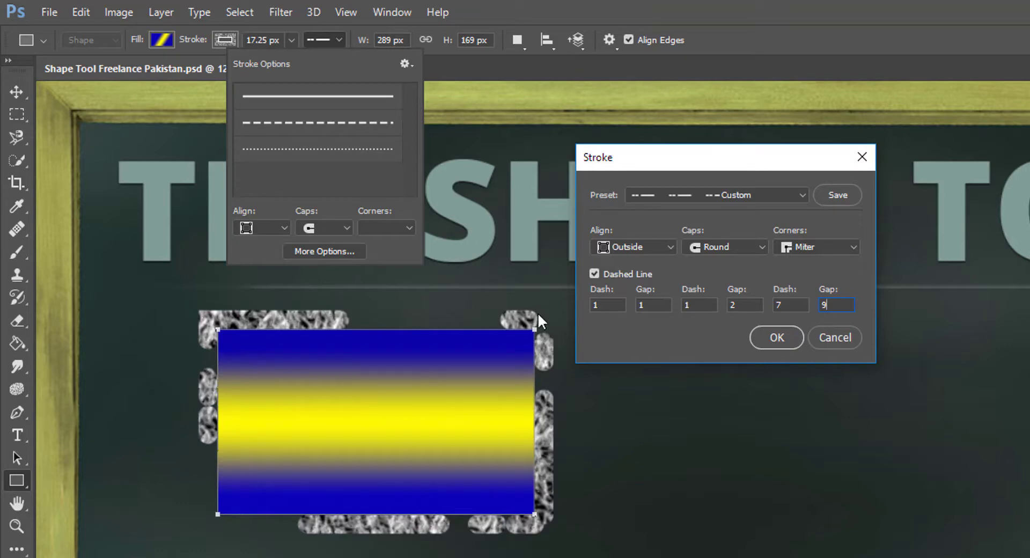
click(844, 195)
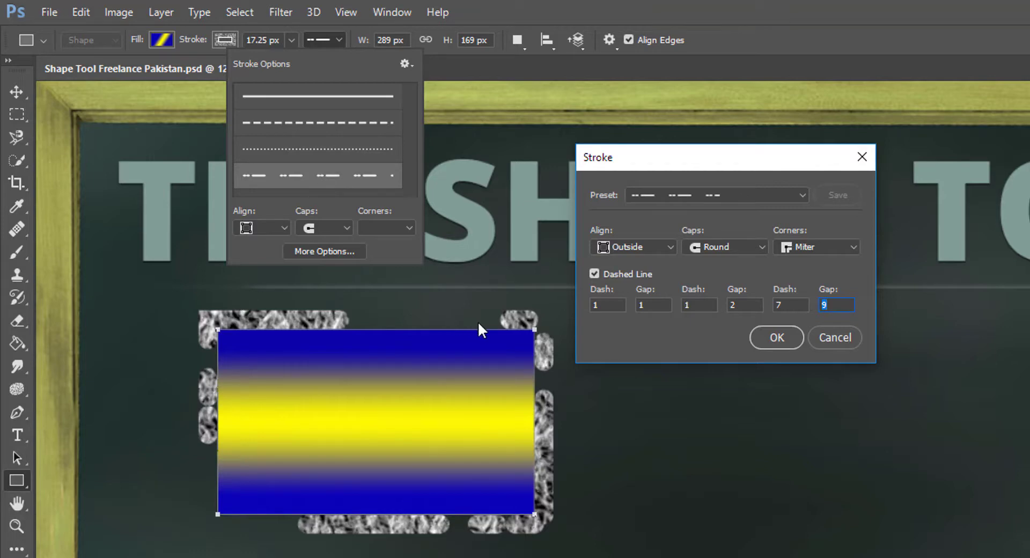
click(777, 335)
- Draw a rounded rectangle of about 320 × 174 px to the right of the first rectangle and give it the solid line style
right_click(21, 480)
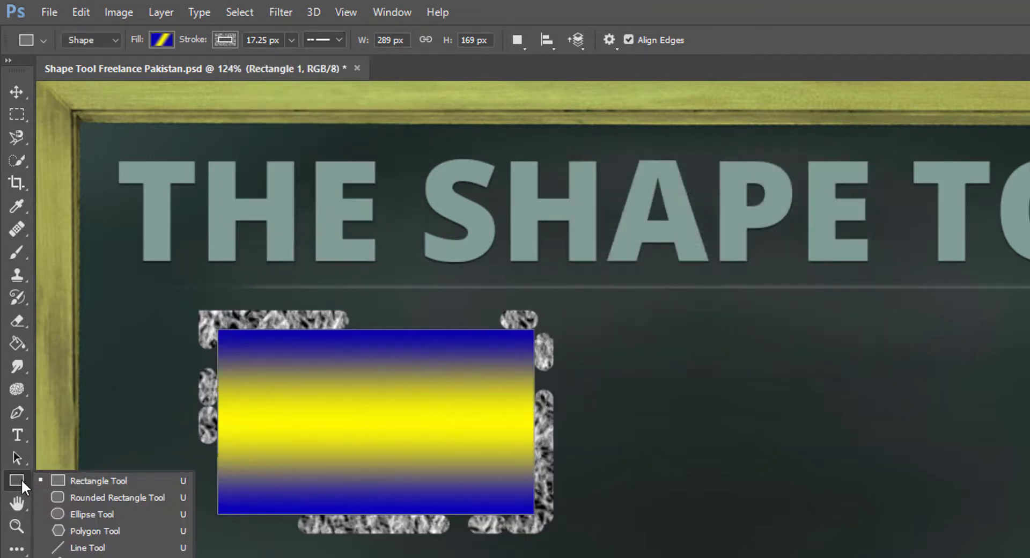
click(14, 476)
right_click(14, 476)
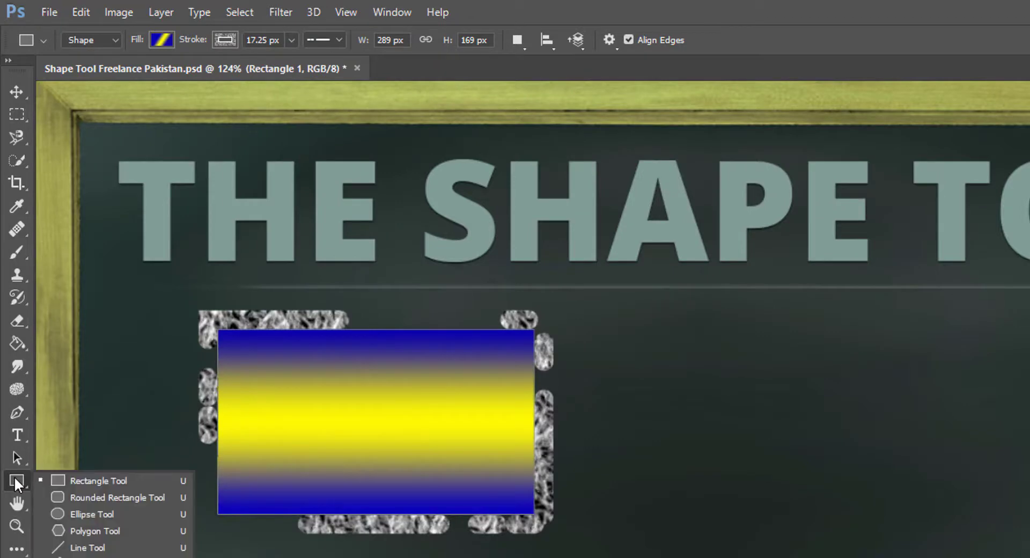
click(111, 496)
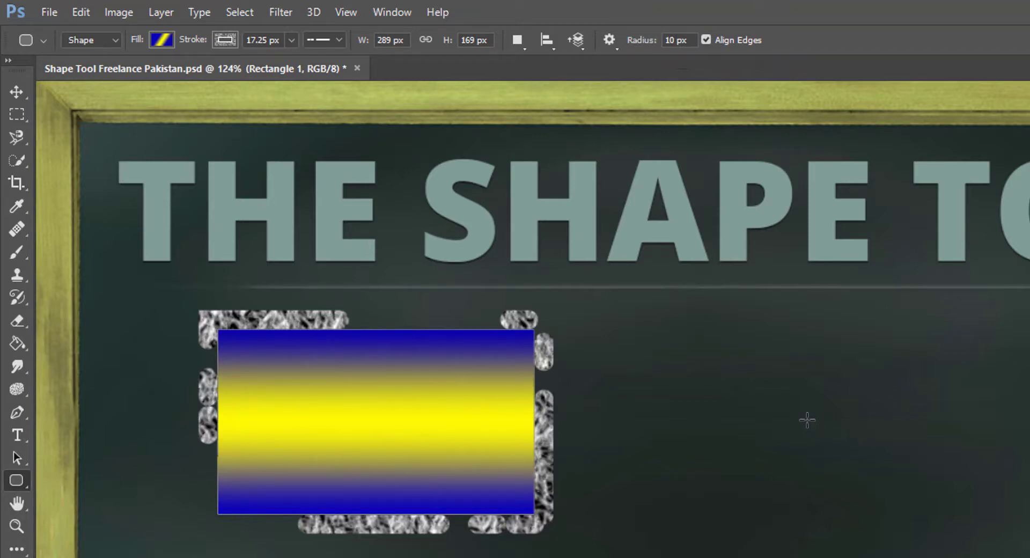
mouse_move(653, 324)
mouse_down()
mouse_move(703, 399)
mouse_move(945, 481)
mouse_move(1003, 514)
mouse_up()
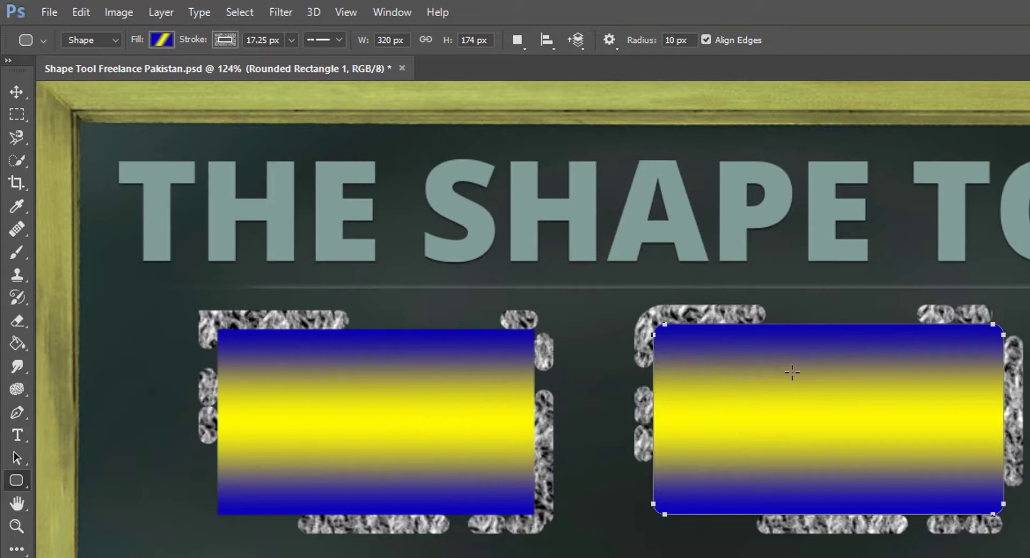
click(339, 39)
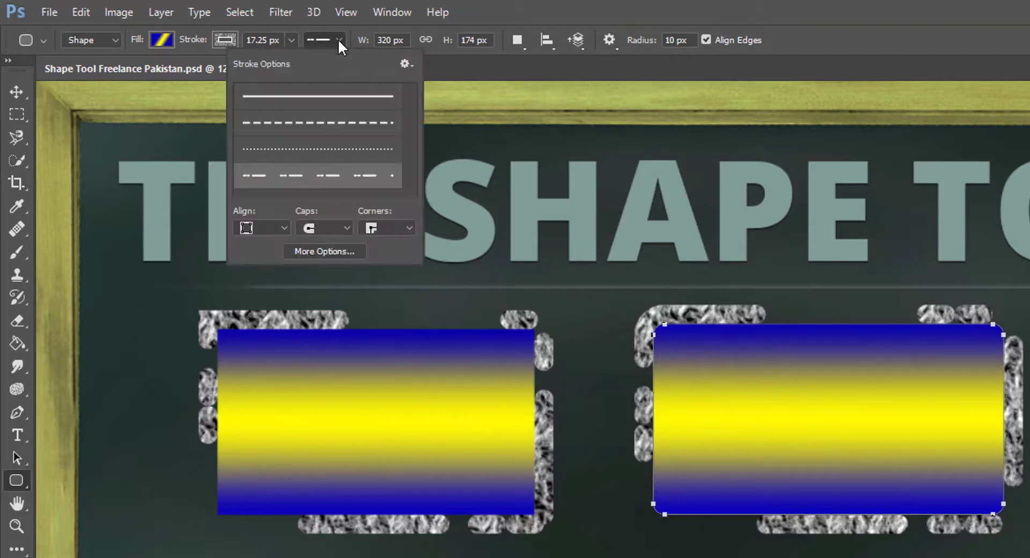
click(334, 101)
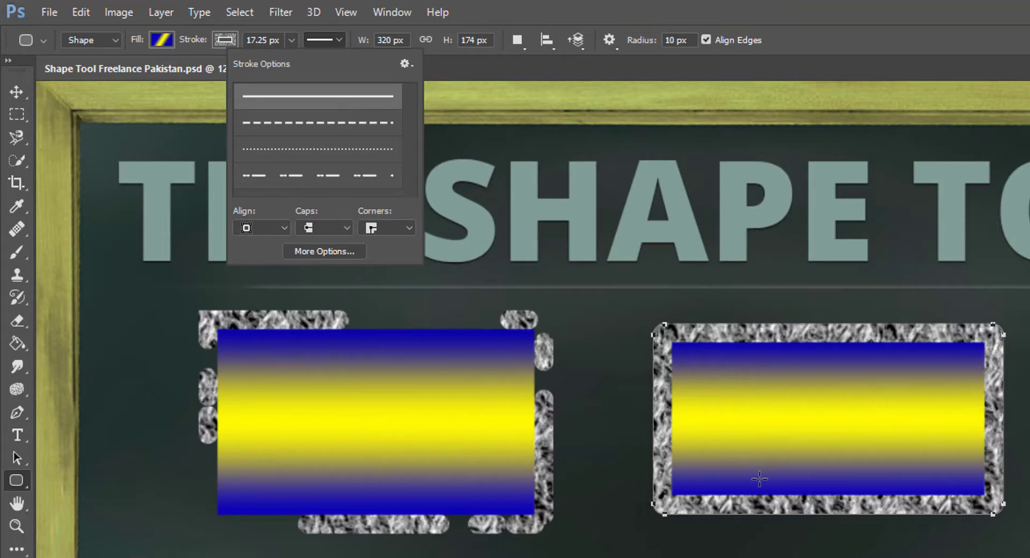
- Try the red-green gradient, the blue-red-yellow gradient and the concentric squares pattern as the rounded rectangle's fill
click(162, 39)
click(161, 40)
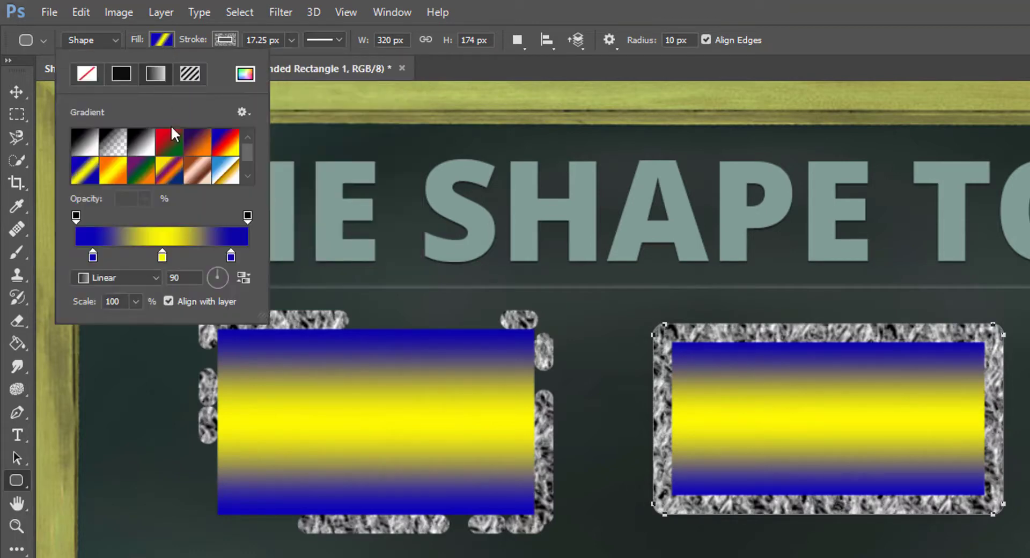
click(176, 151)
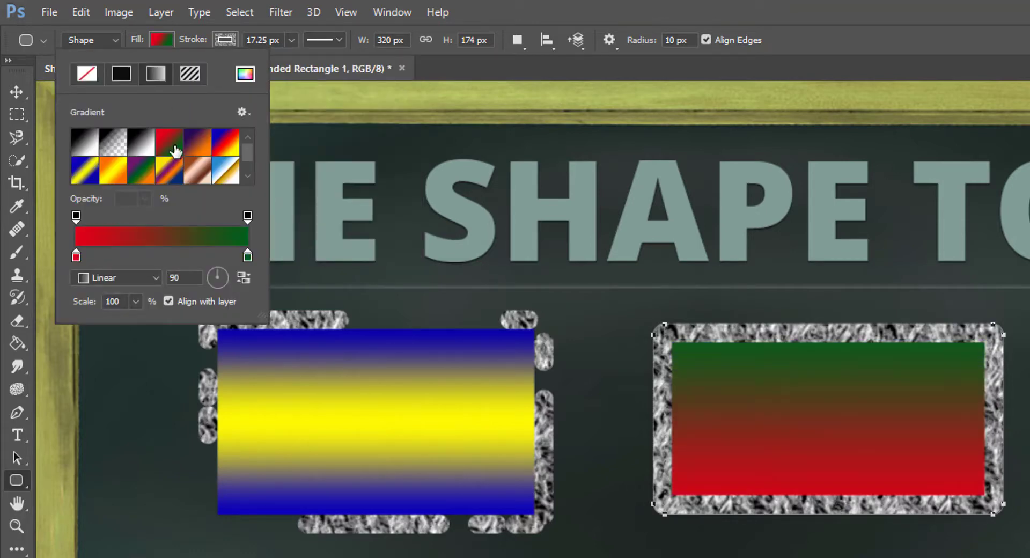
click(224, 145)
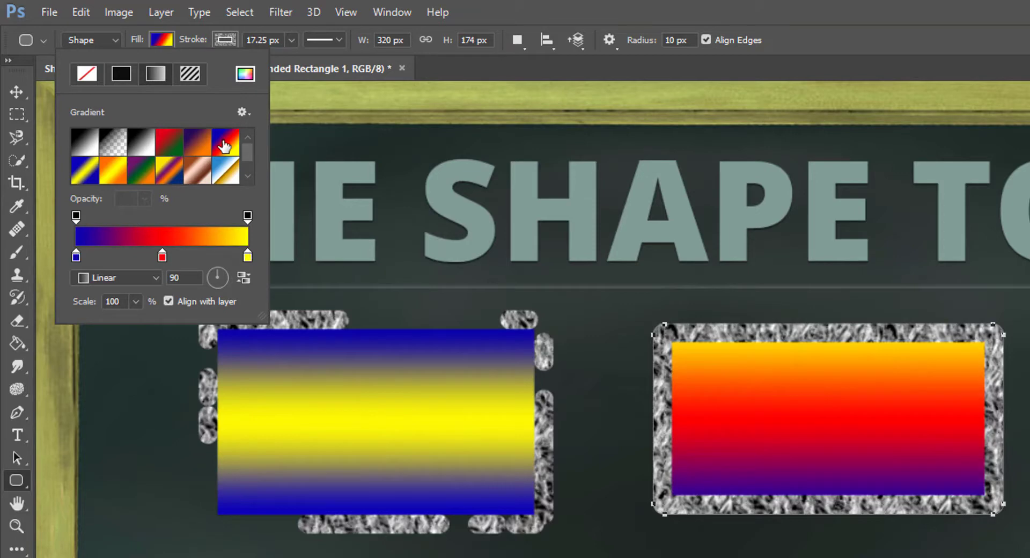
click(188, 74)
click(198, 171)
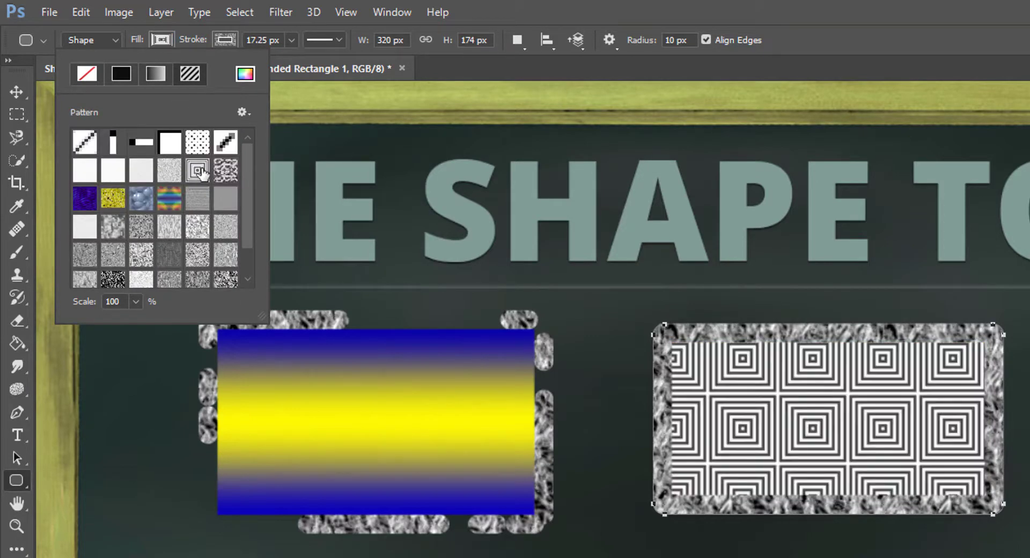
- Fill the rounded rectangle with solid green and give it a solid light blue stroke
click(120, 73)
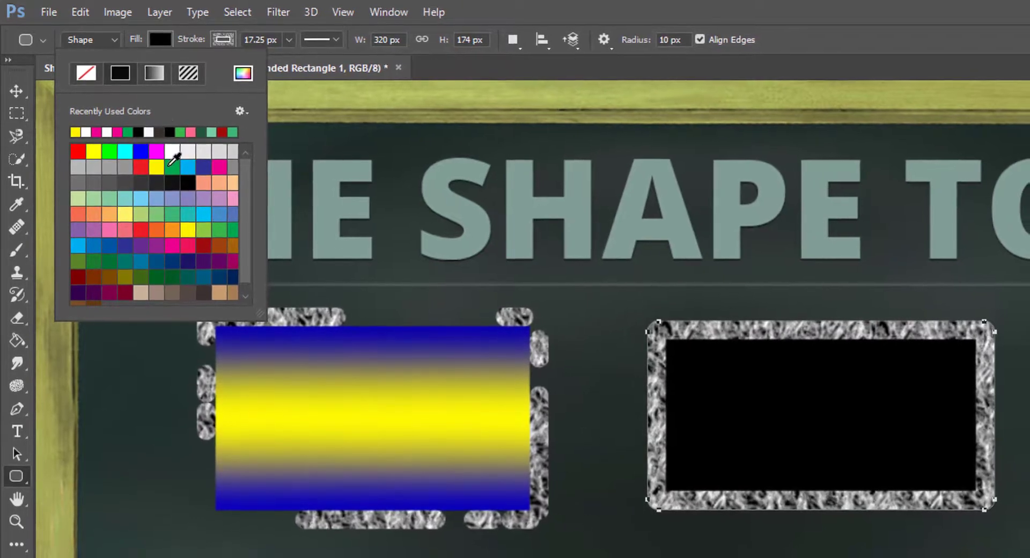
click(171, 165)
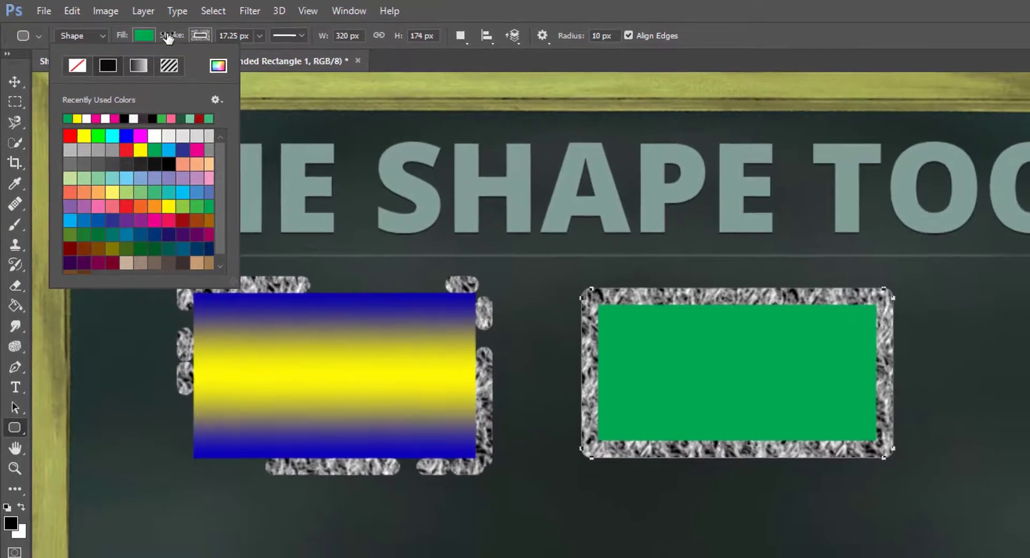
click(206, 37)
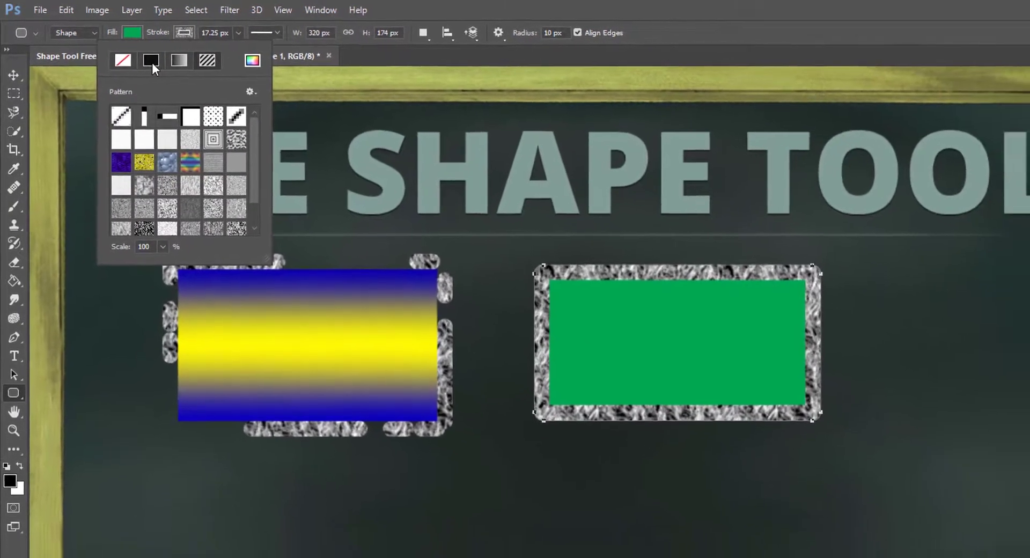
click(144, 58)
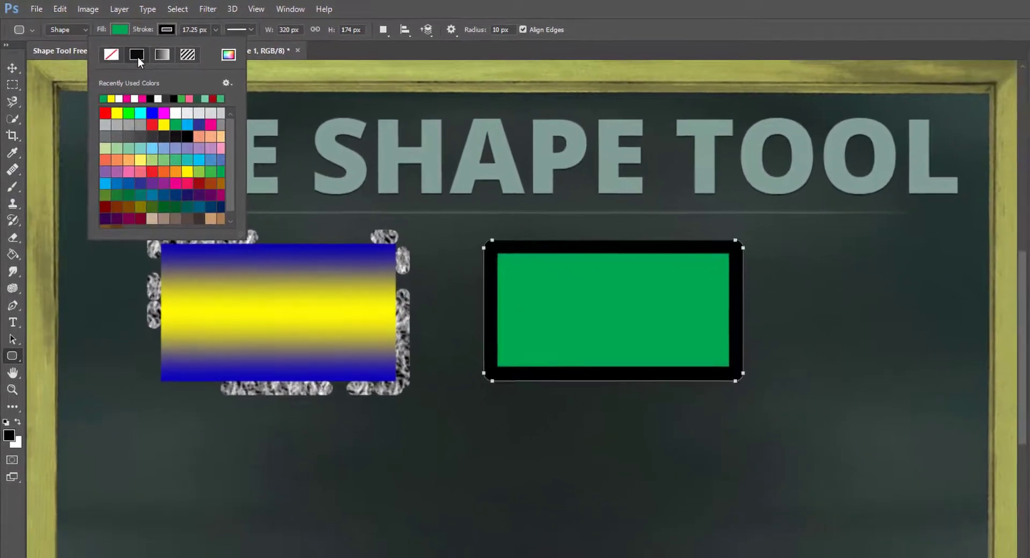
click(139, 129)
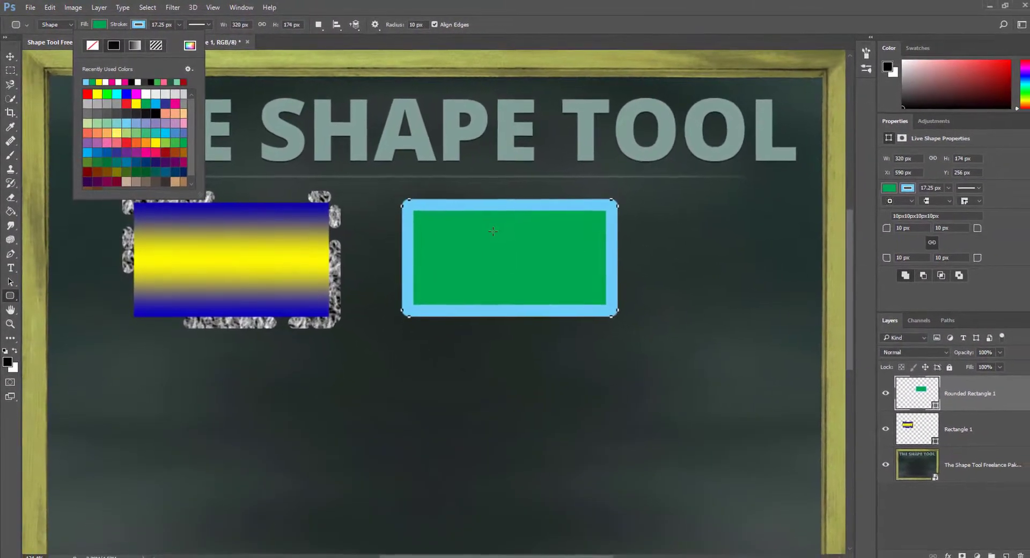
click(746, 417)
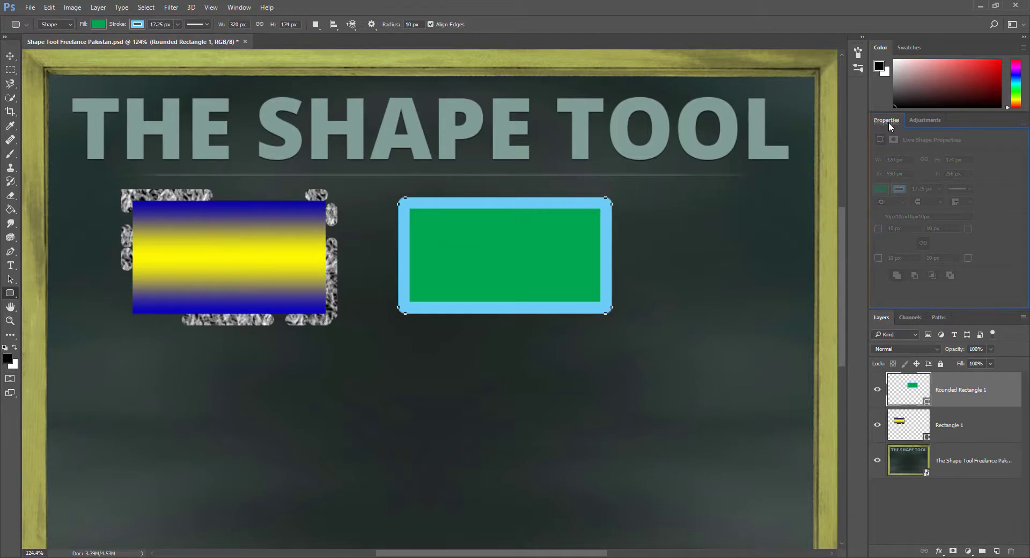
- Detach the Live Shape Properties from the dock and float them beside the rounded rectangle
drag(888, 121, 893, 157)
drag(923, 122, 890, 122)
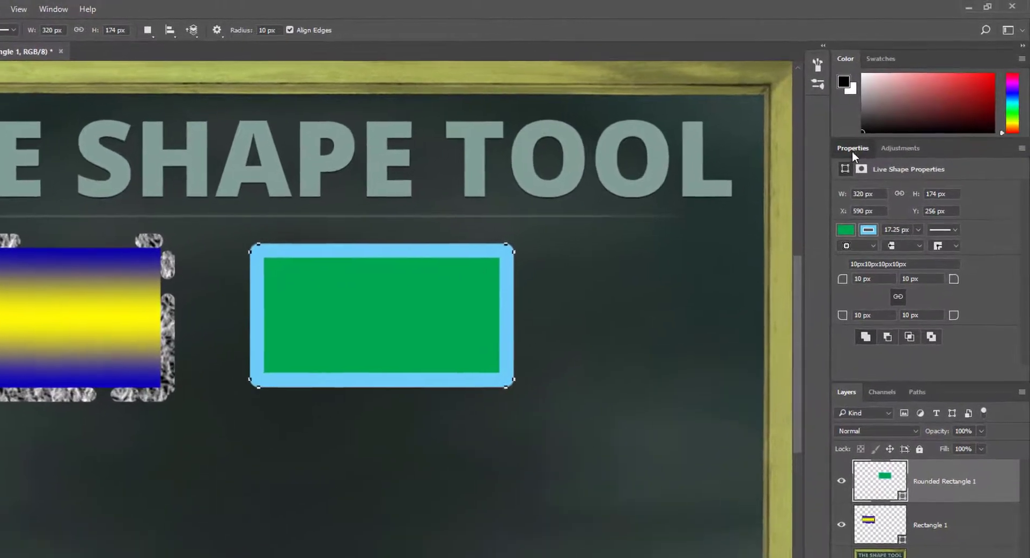
drag(876, 132, 713, 203)
drag(662, 235, 525, 168)
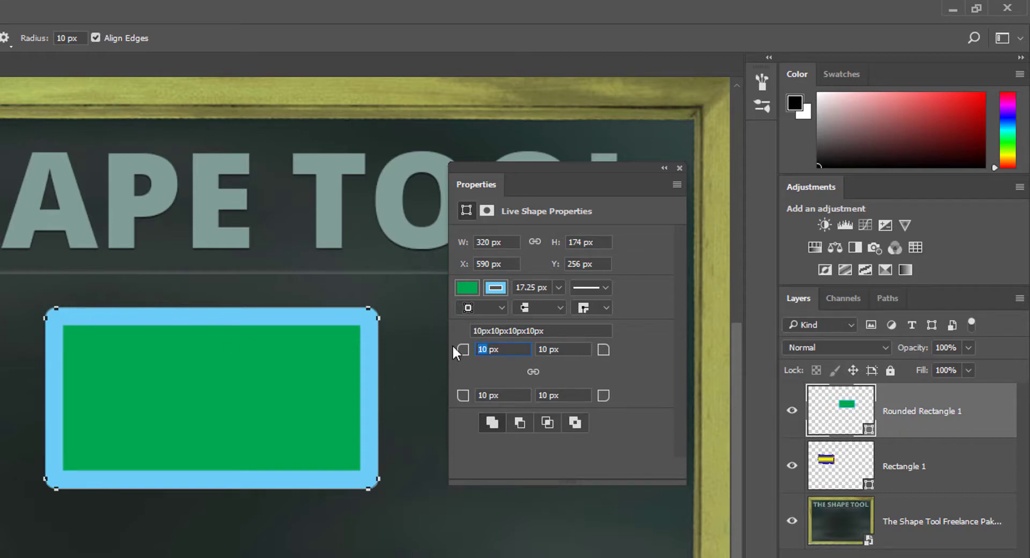
- Set the rounded rectangle's top-left corner radius first to 70 px and finally to 100 px, with the other three corners at 40 px
text(70)
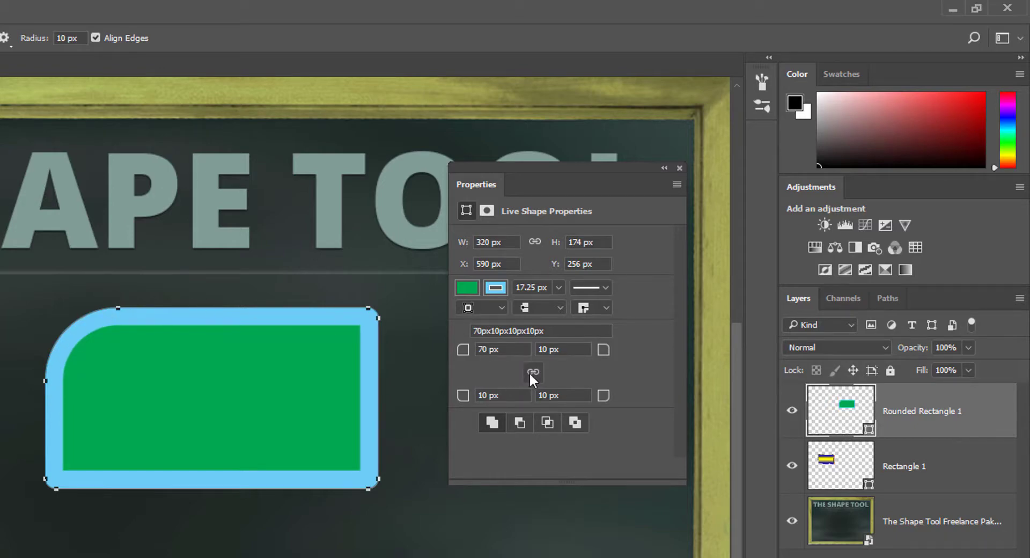
drag(506, 349, 444, 350)
text(100)
key(Return)
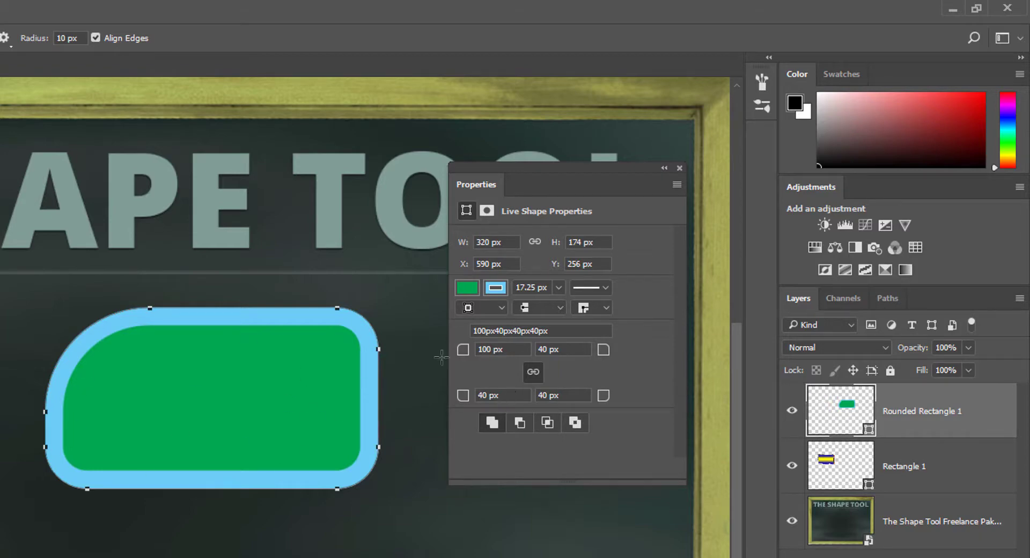
- Try feathering the rounded rectangle's shape mask, first by 4.5 px and with a stronger feather, and return to its live shape properties
drag(531, 188, 521, 212)
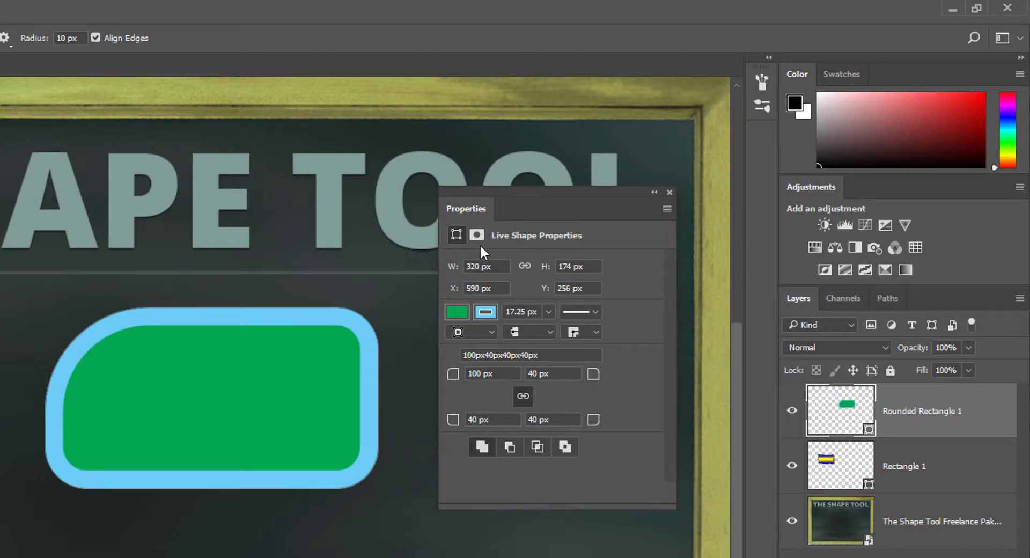
drag(533, 203, 526, 283)
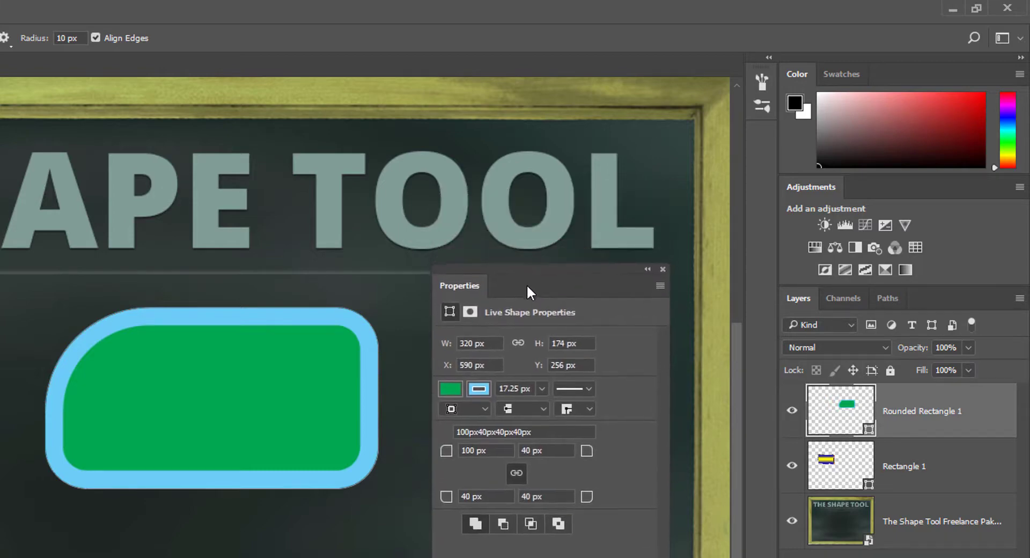
click(470, 313)
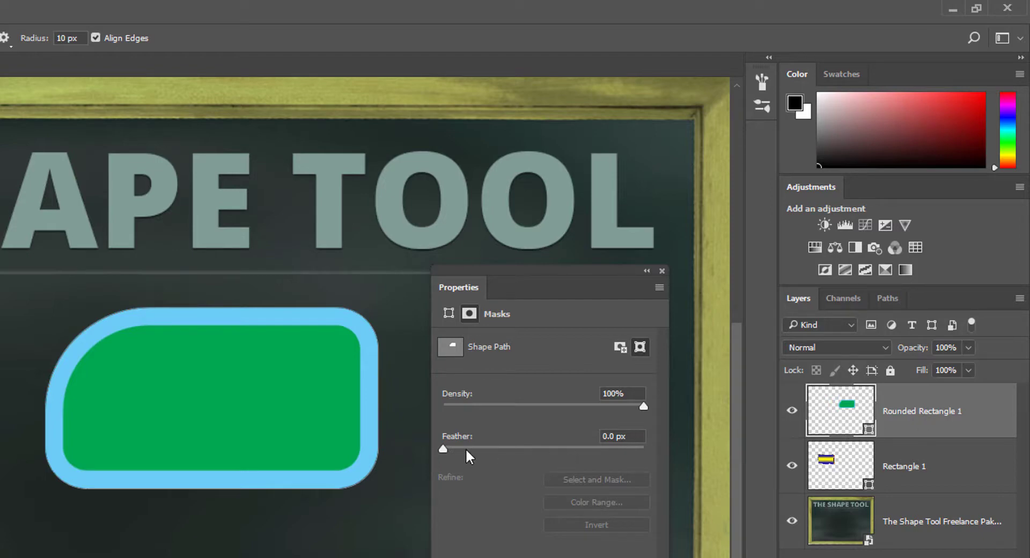
drag(442, 448, 491, 455)
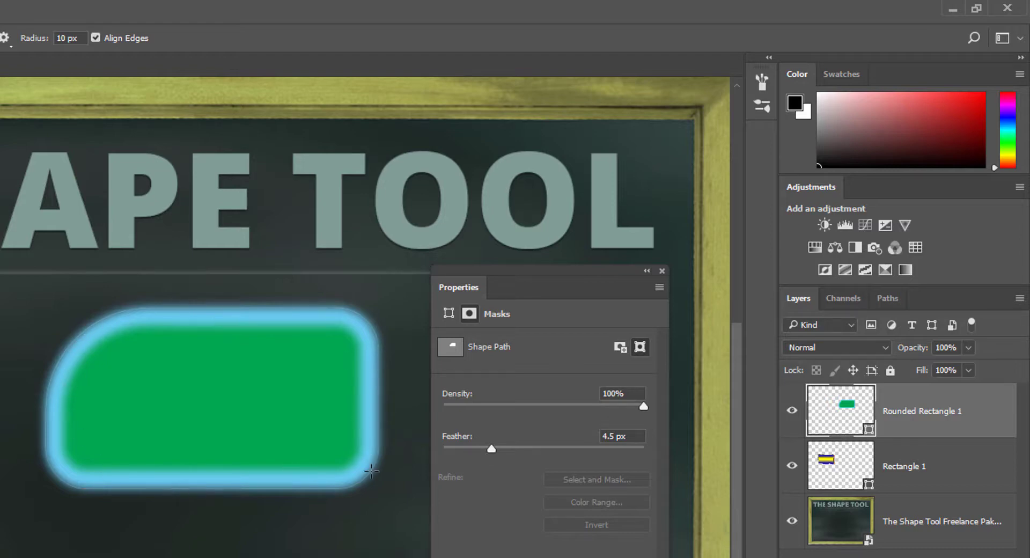
drag(490, 448, 601, 449)
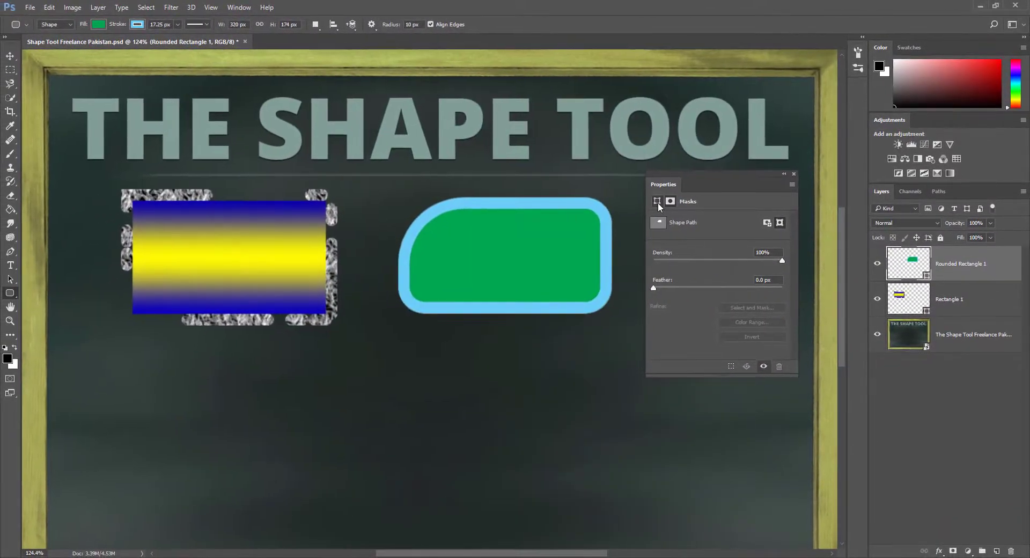
click(648, 205)
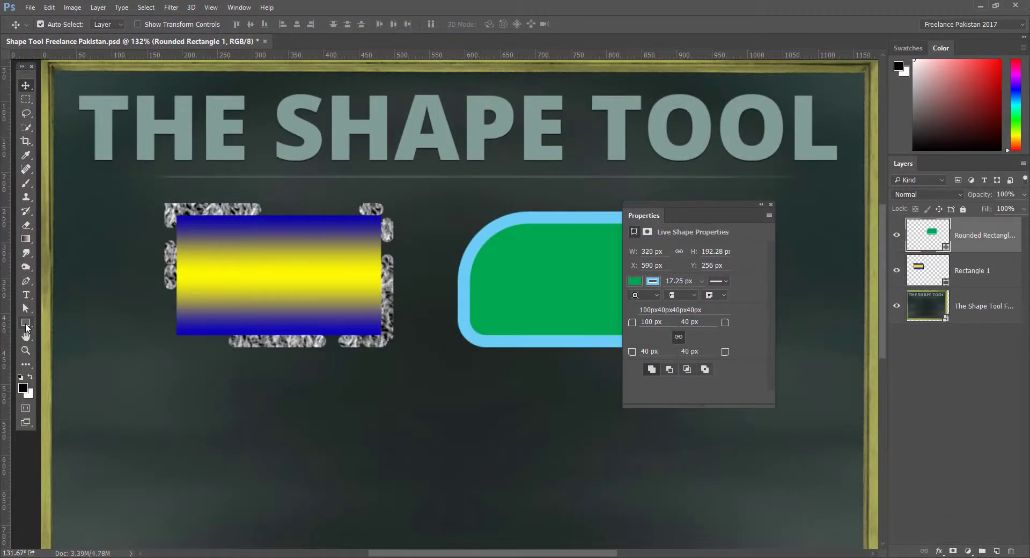
- Draw a circle of about 157 × 157 px with the Ellipse tool below the gradient-filled rectangle
click(26, 324)
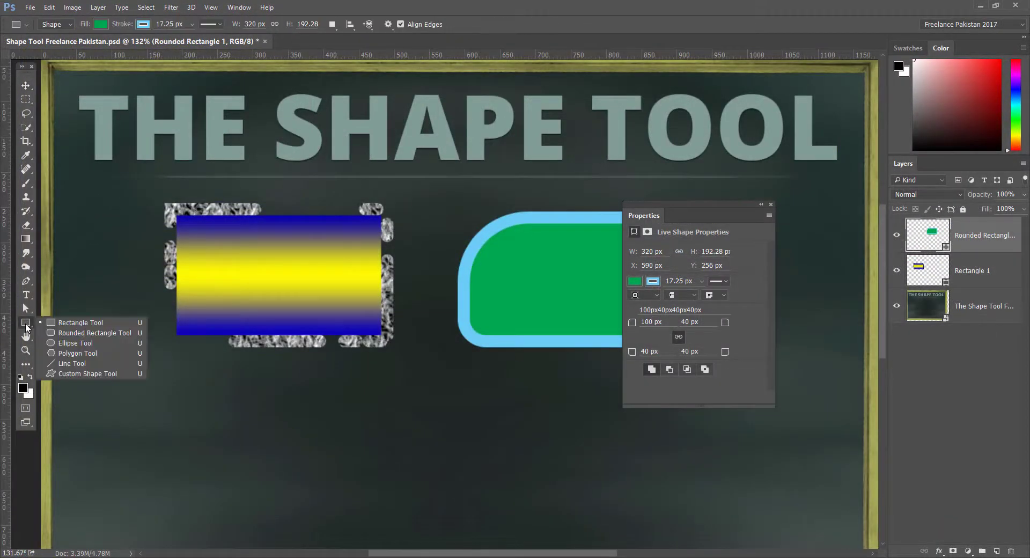
click(84, 345)
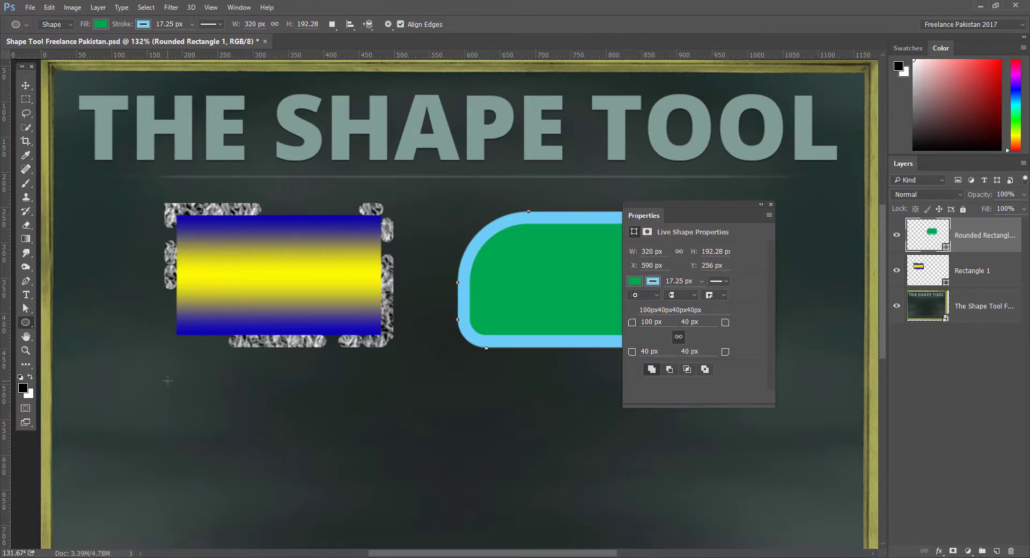
drag(167, 379, 313, 488)
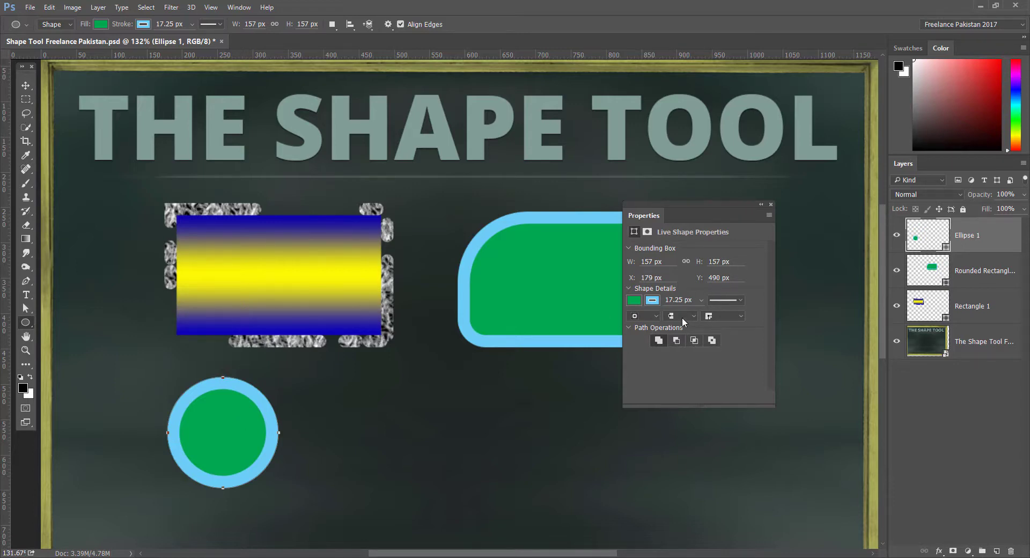
- Draw a three-sided polygon of about 180 × 208 px to the right of the circle
right_click(25, 325)
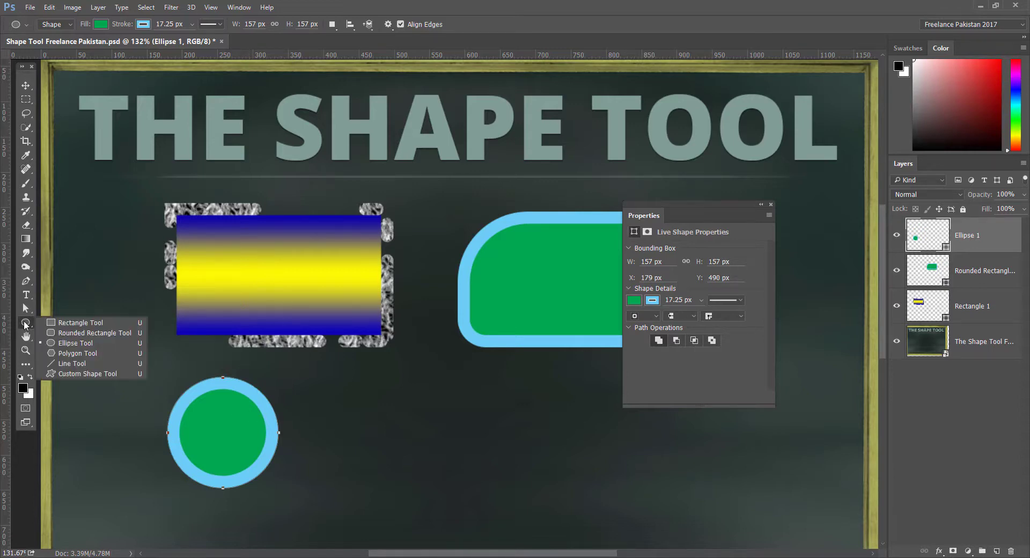
click(73, 354)
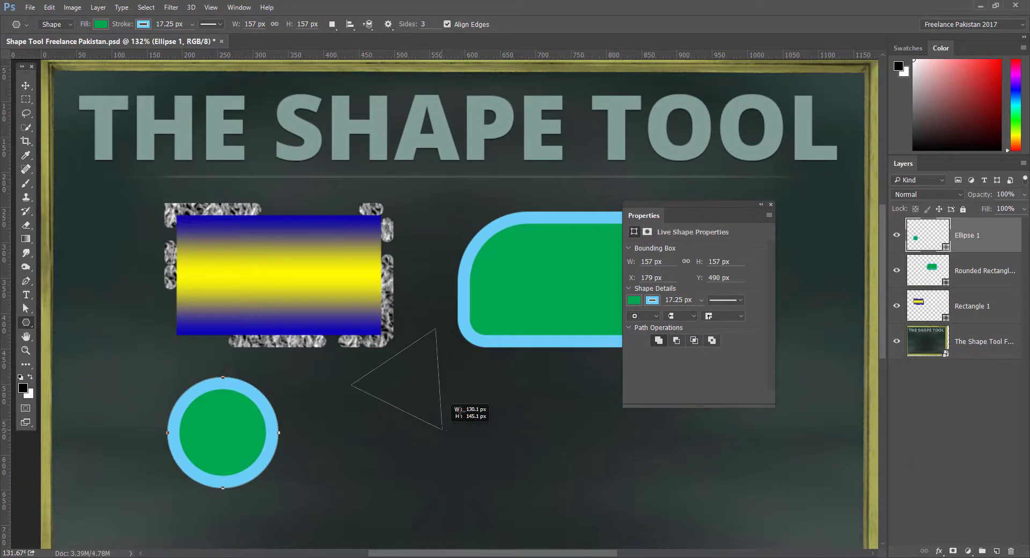
drag(442, 429, 405, 439)
drag(399, 369, 497, 415)
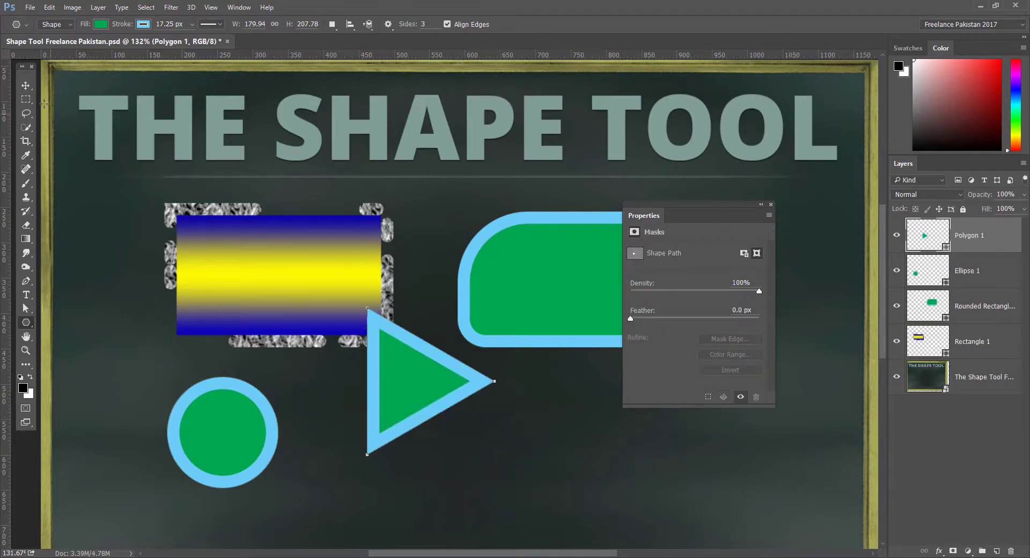
- Rotate the triangle so that it points straight up and place it beside the circle
click(26, 85)
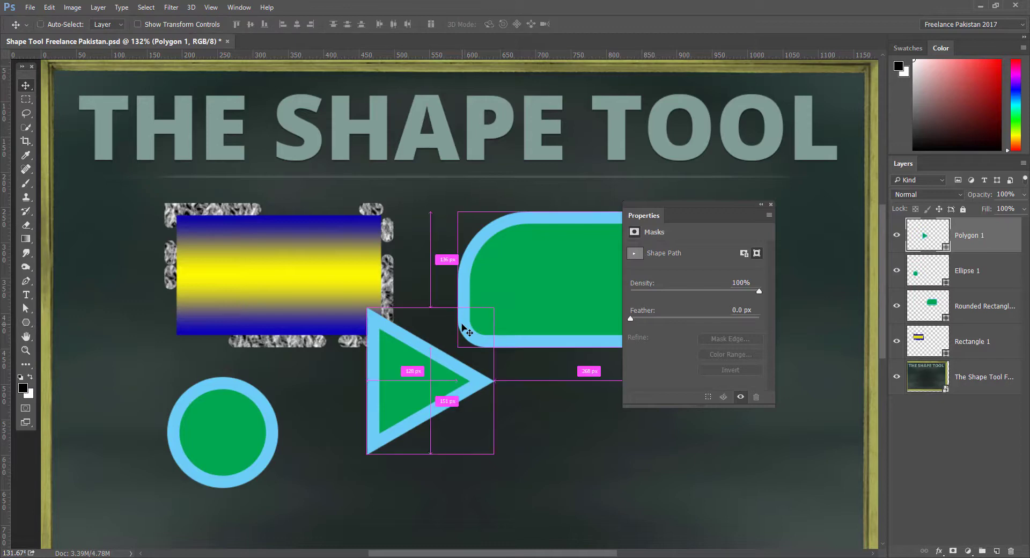
key(ctrl+t)
drag(508, 299, 523, 353)
key(Return)
drag(431, 388, 391, 454)
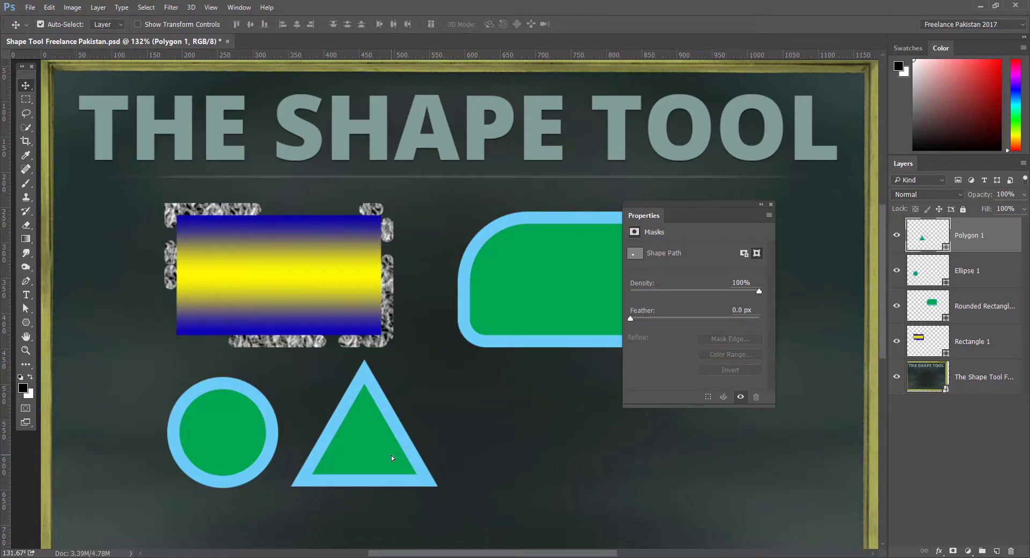
- Draw a 10-sided polygon of about 174 × 174 px and place it to the right of the triangle
click(26, 323)
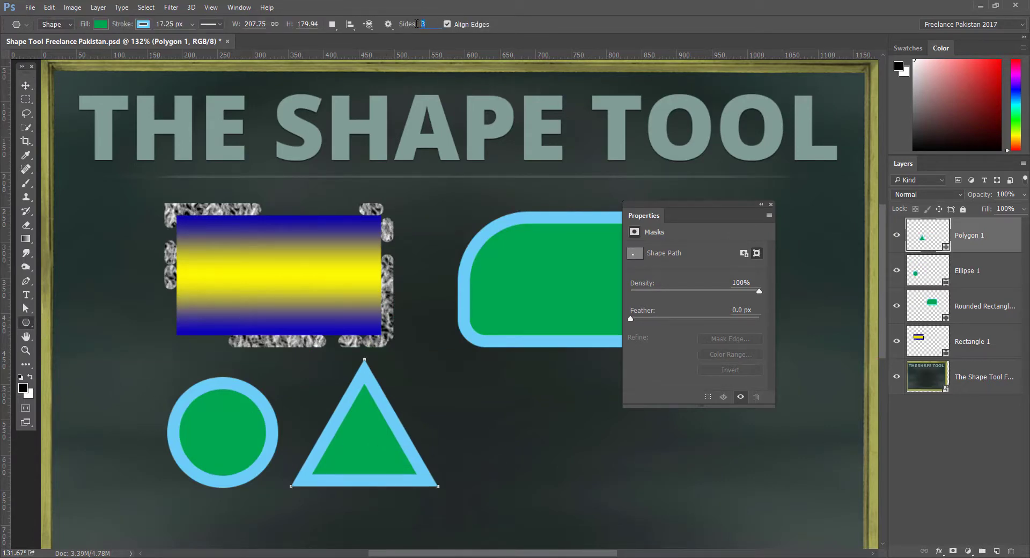
text(10)
drag(472, 398, 516, 446)
key(v)
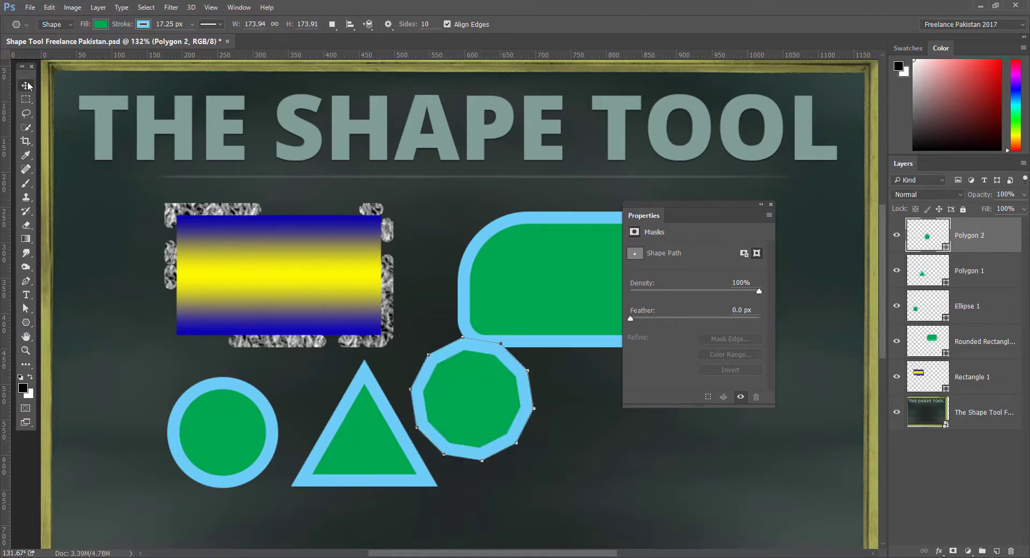
drag(487, 407, 510, 439)
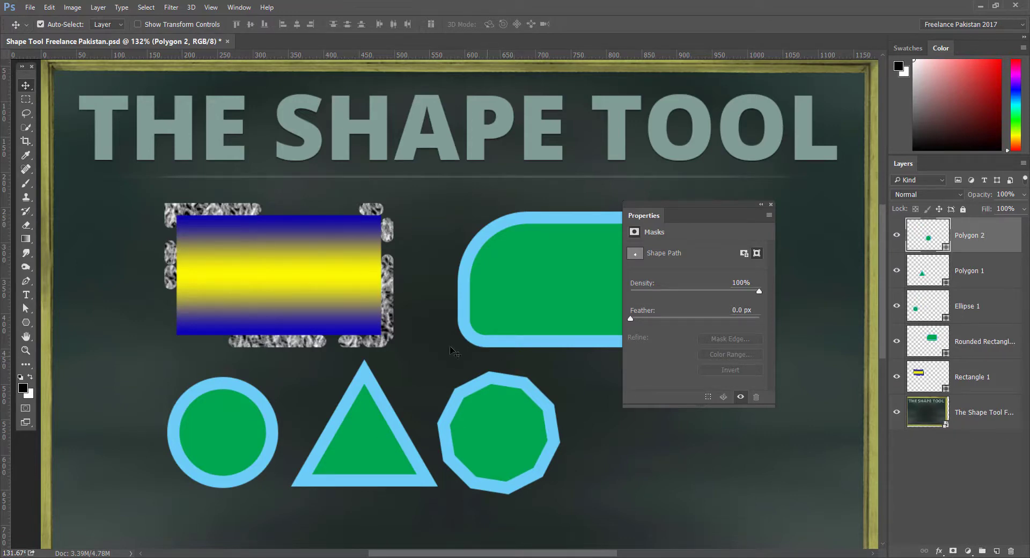
- Create a five-sided star polygon of 173.94 × 173.91 px with sides indented by 53% and smooth indents
click(28, 320)
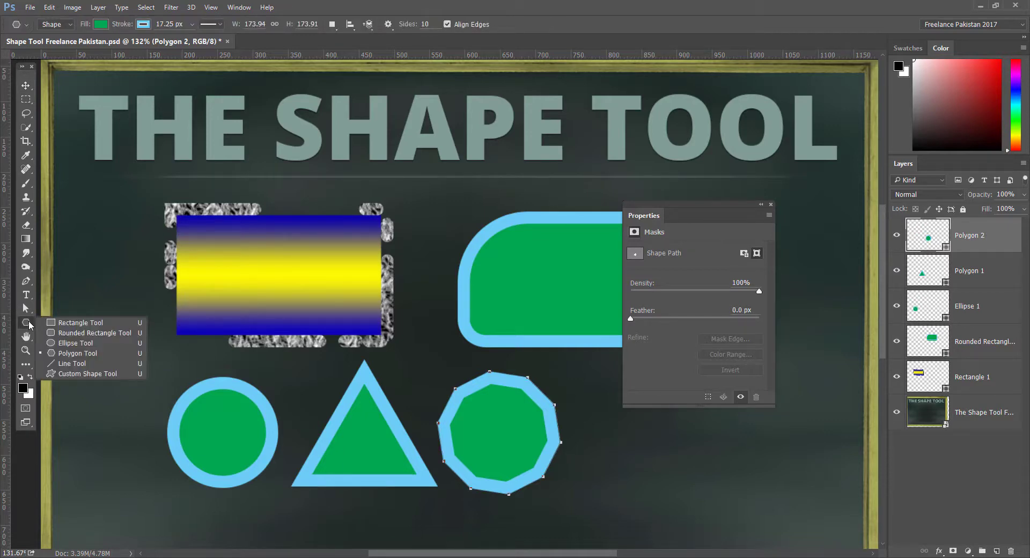
click(431, 24)
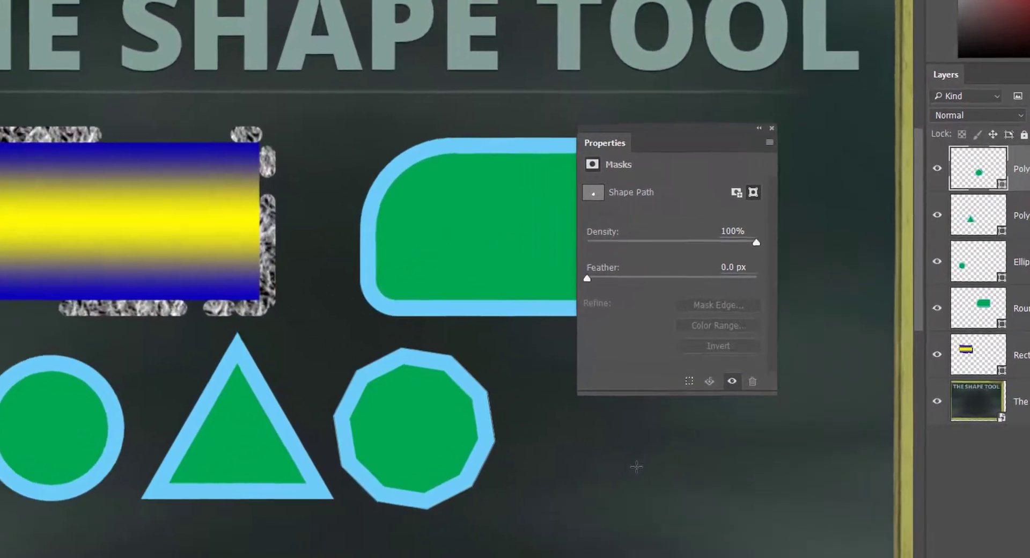
click(570, 462)
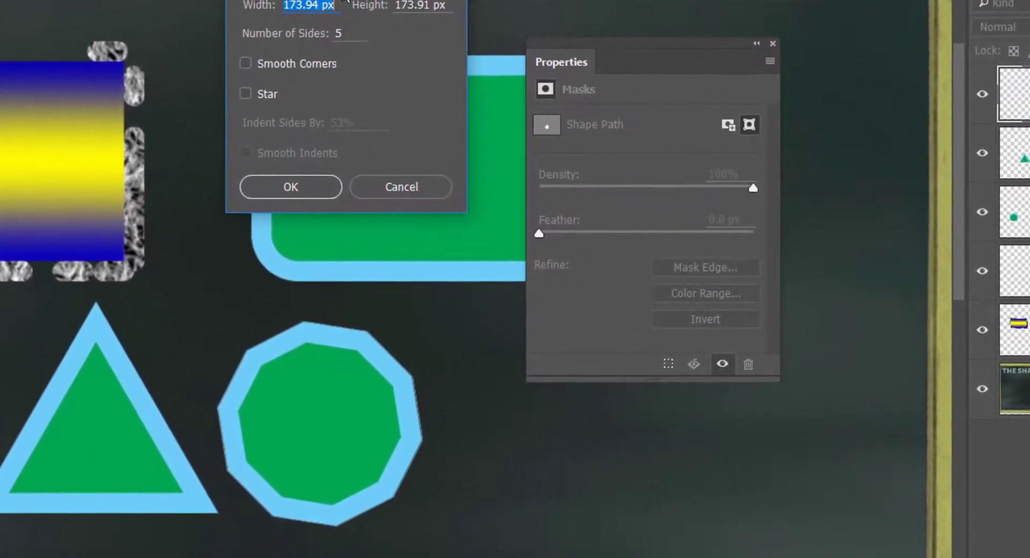
drag(346, 1, 542, 216)
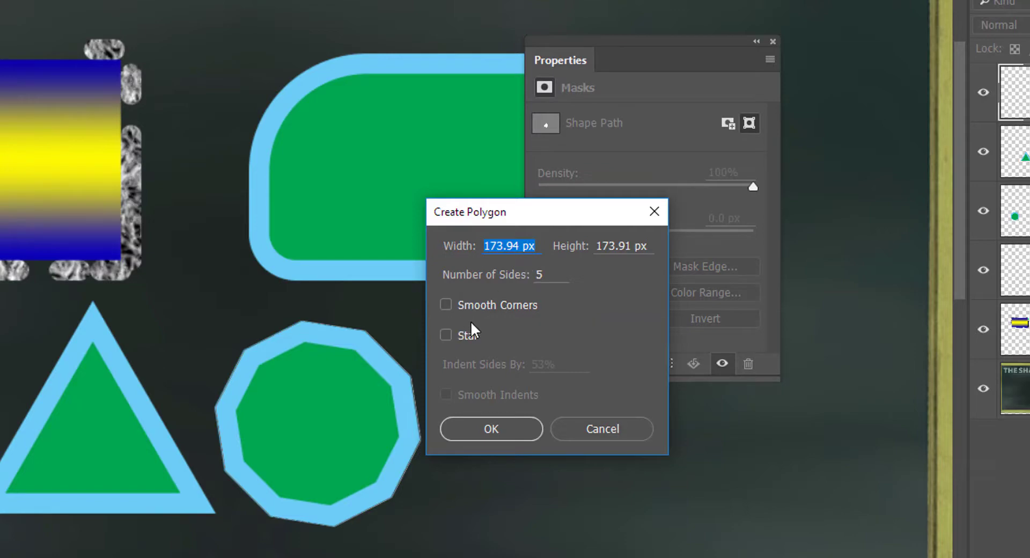
click(445, 335)
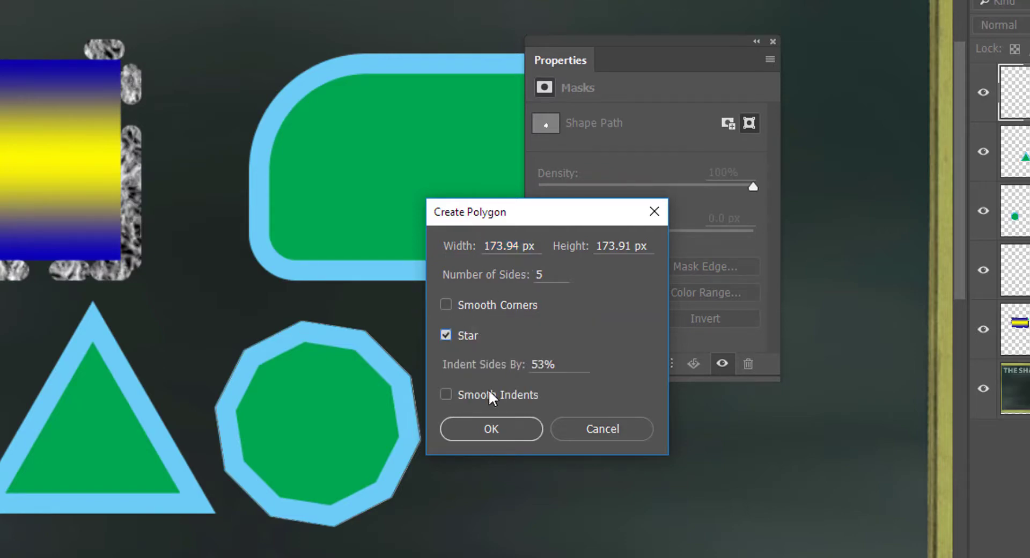
click(446, 394)
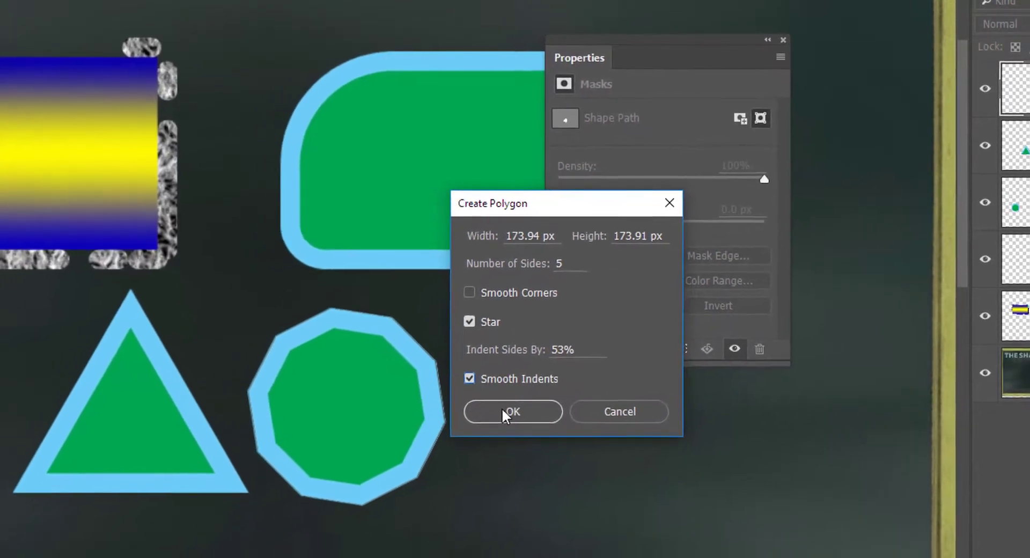
click(499, 415)
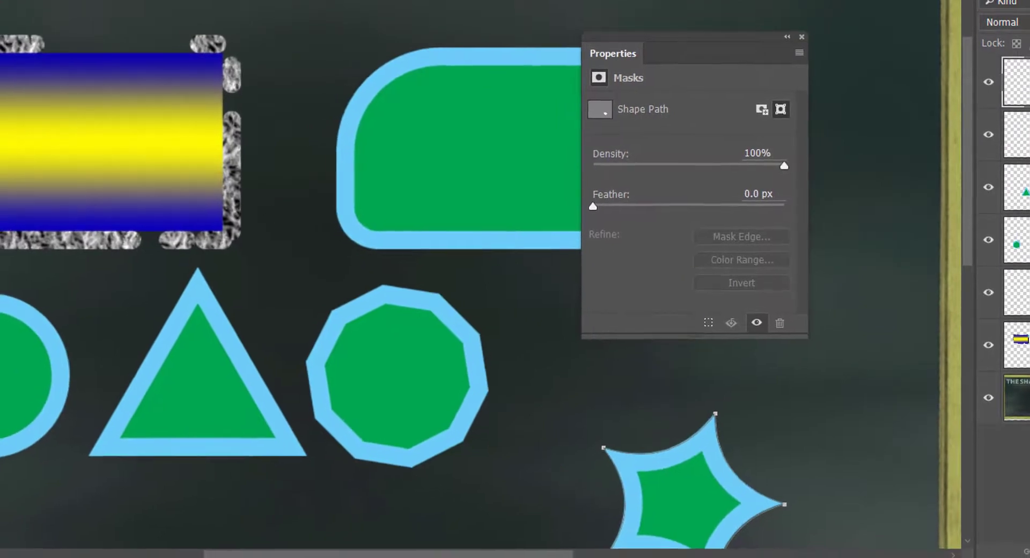
- Move the star up into the row of shapes, to the right of the 10-sided polygon
key(v)
drag(658, 498, 588, 434)
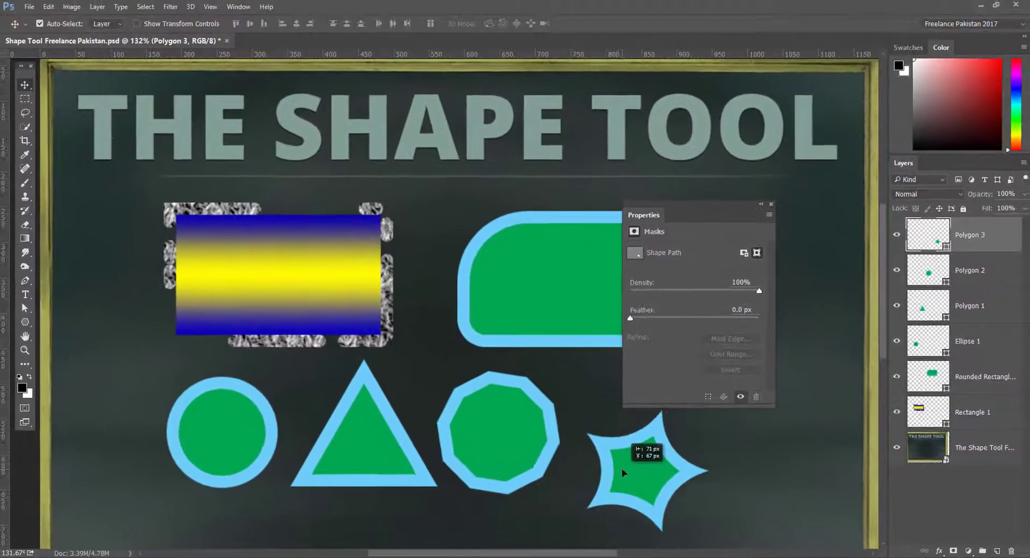
drag(622, 472, 623, 476)
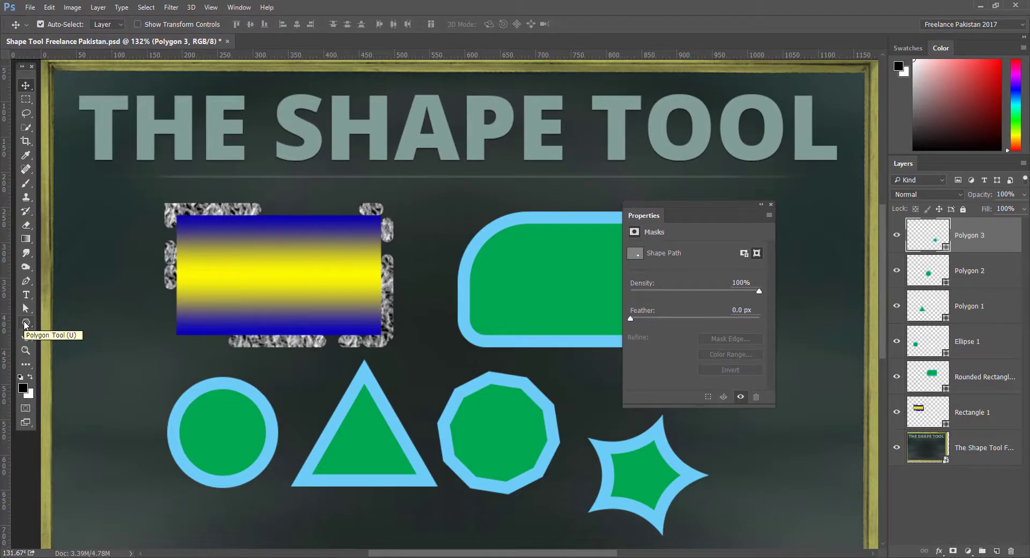
drag(638, 482, 628, 468)
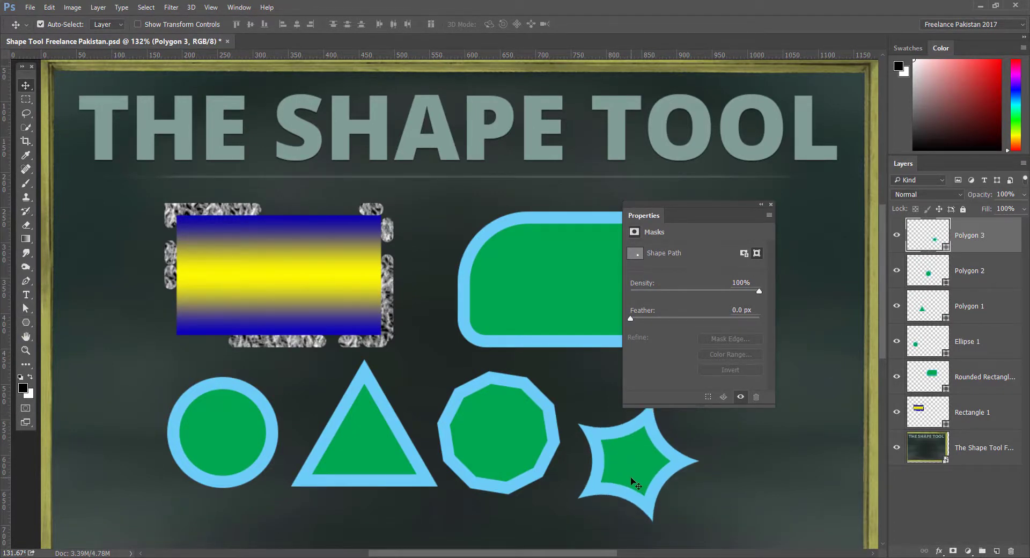
- Fill the star with yellow and set its stroke to cyan after trying blue
key(u)
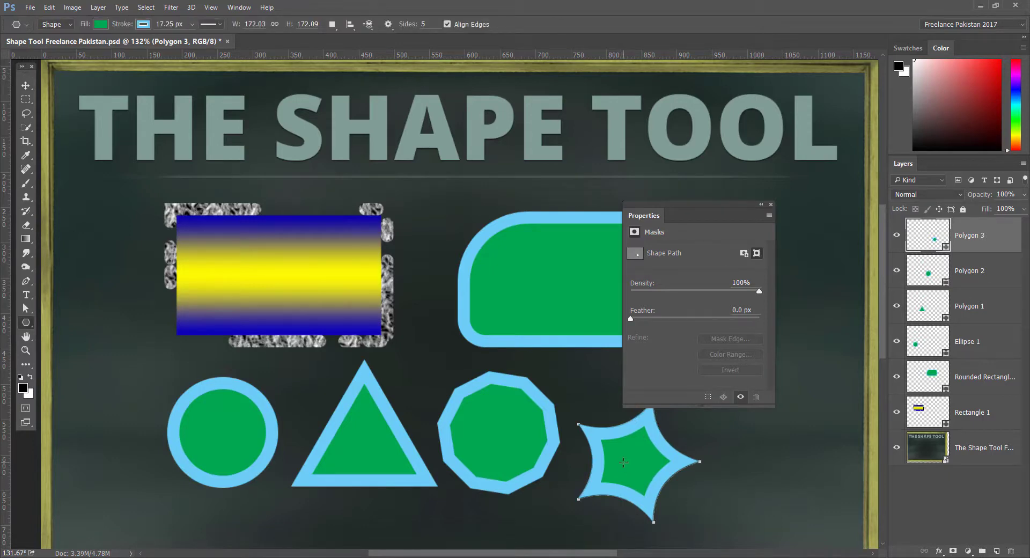
click(100, 24)
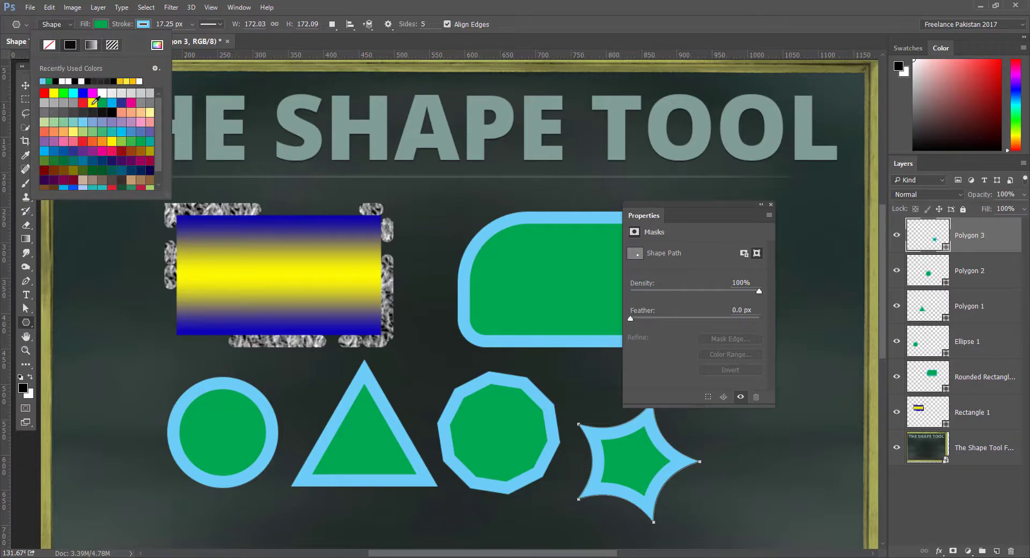
click(93, 103)
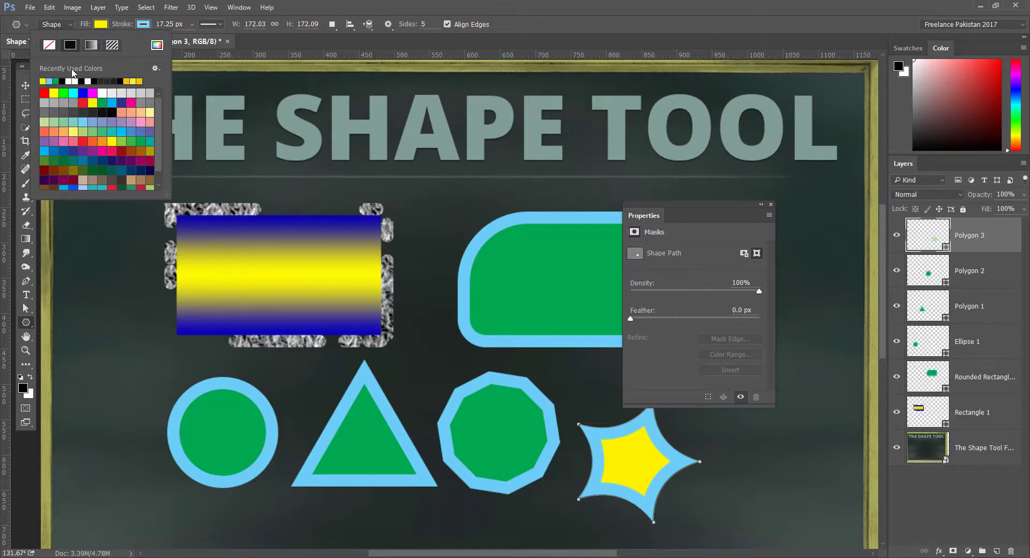
click(143, 24)
click(142, 24)
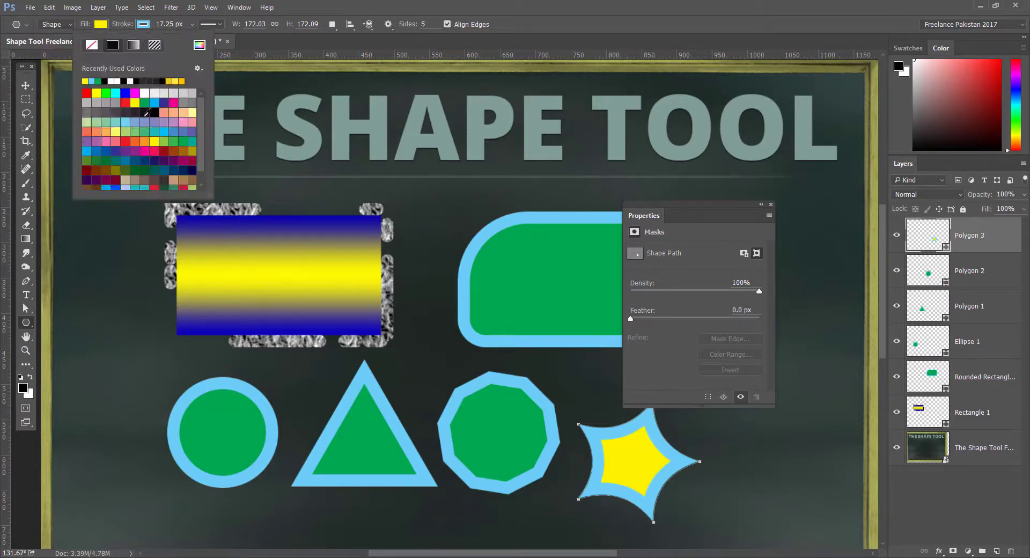
click(126, 94)
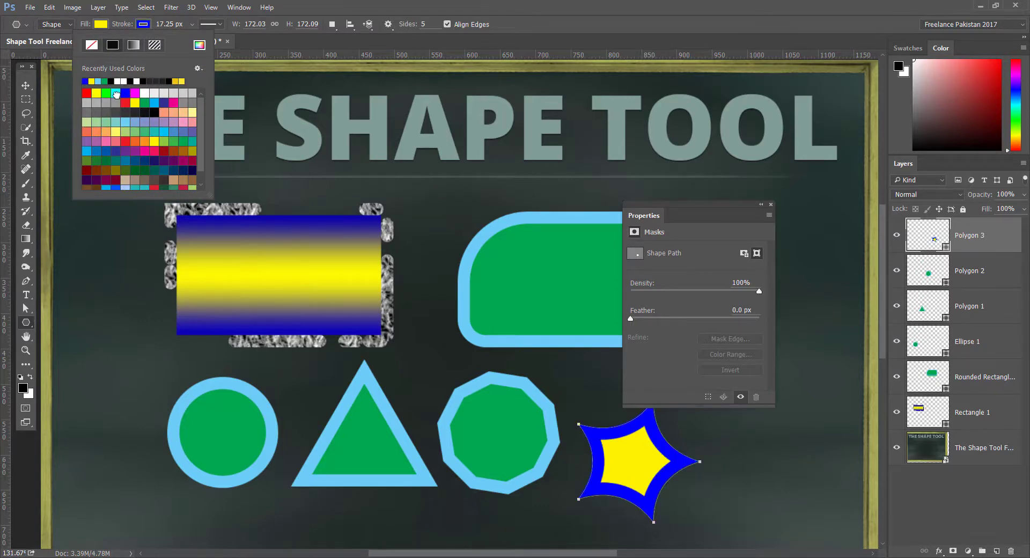
click(116, 93)
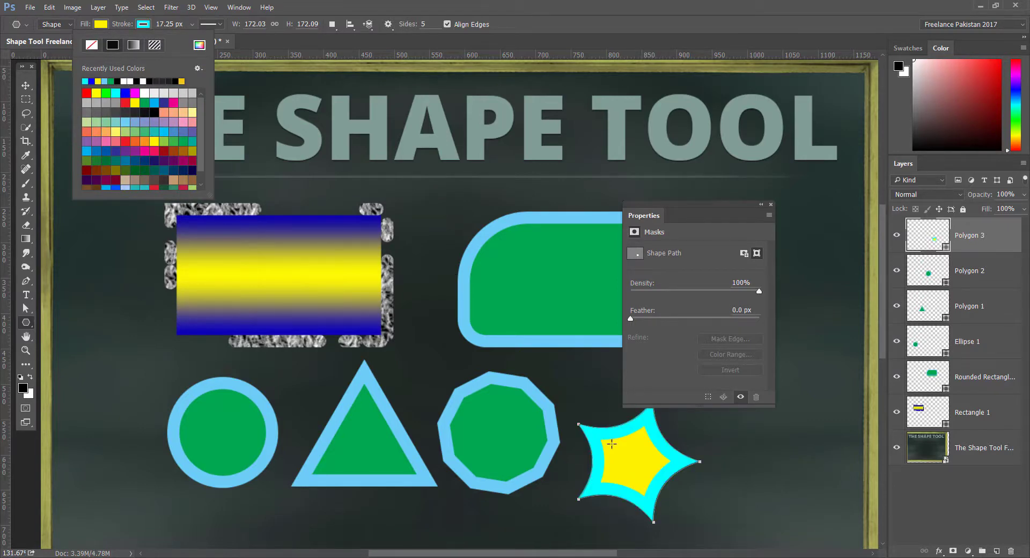
- Round the star's upper-left point by bending its direction handles with the Direct Selection tool, and move the Properties panel off the star
click(25, 308)
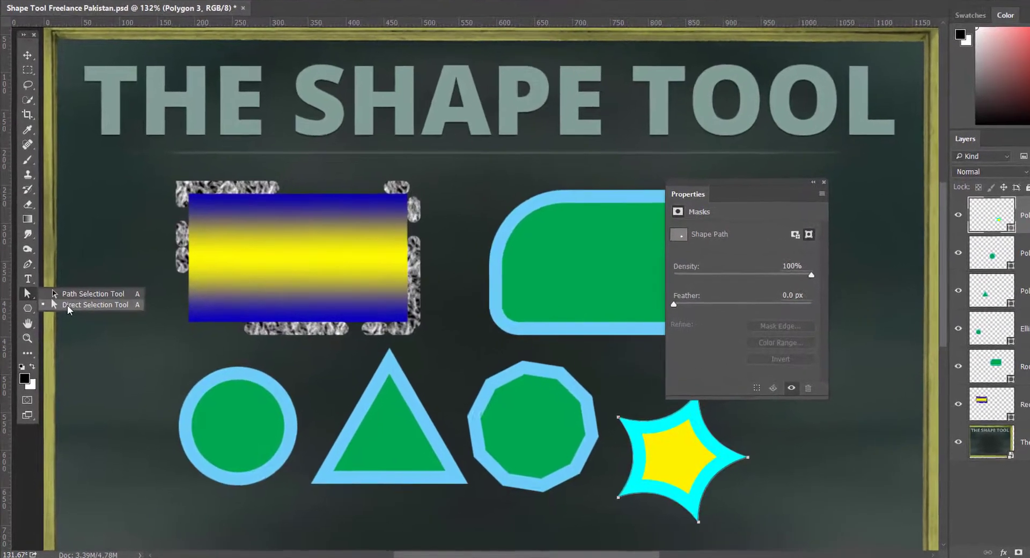
click(66, 319)
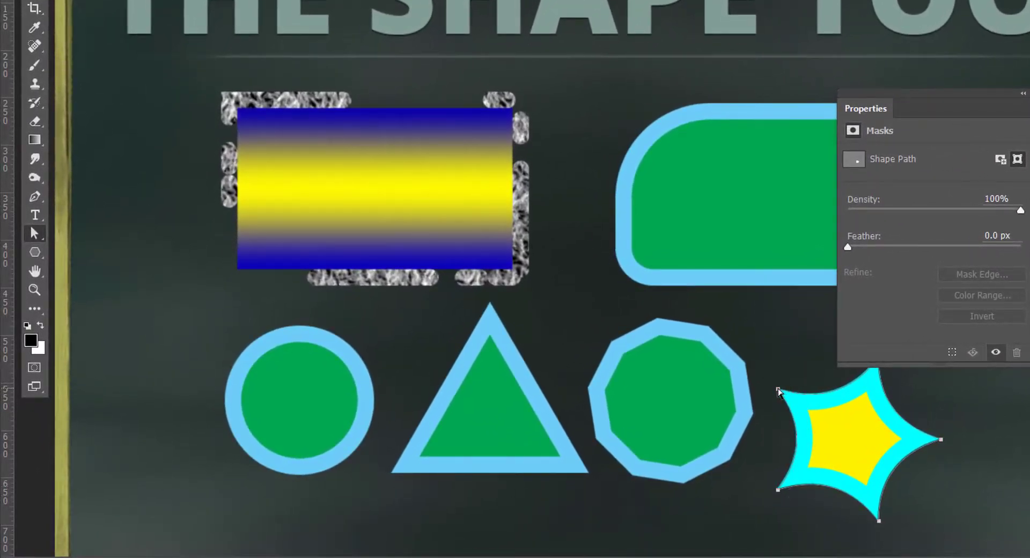
click(778, 390)
drag(804, 424, 756, 480)
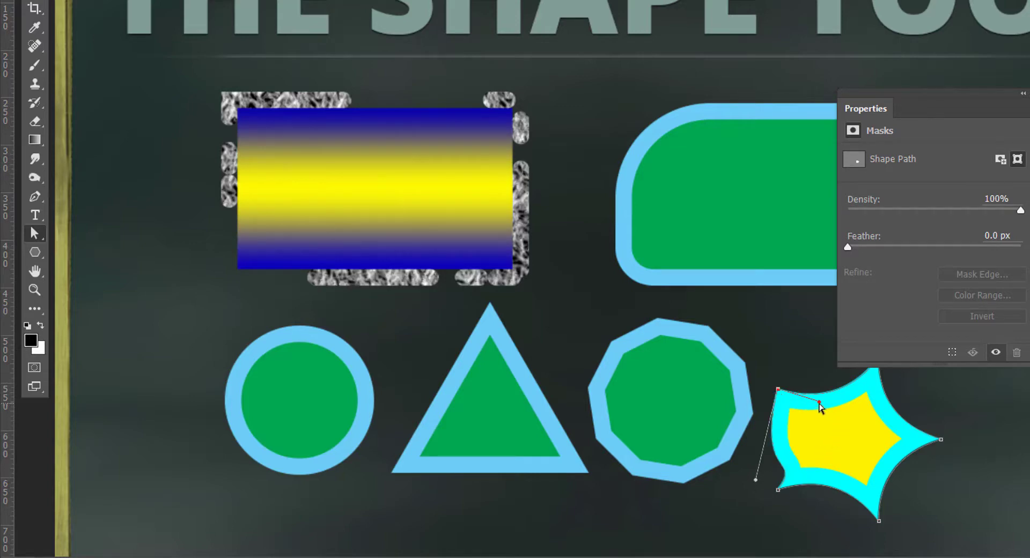
drag(819, 402, 816, 336)
drag(944, 113, 1012, 37)
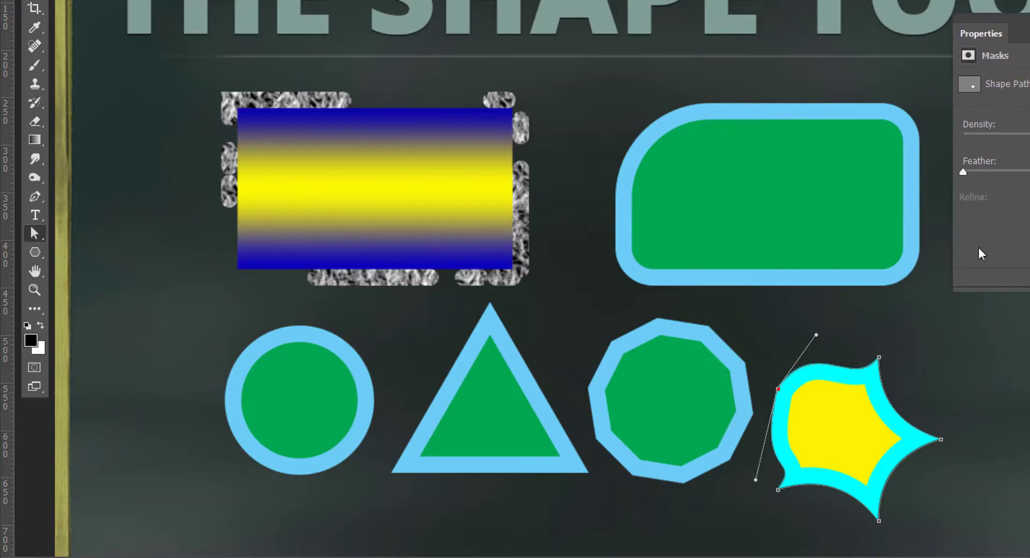
- Stretch the star by moving its top, lower-left and lower-right anchor points outward
click(878, 357)
drag(878, 357, 929, 321)
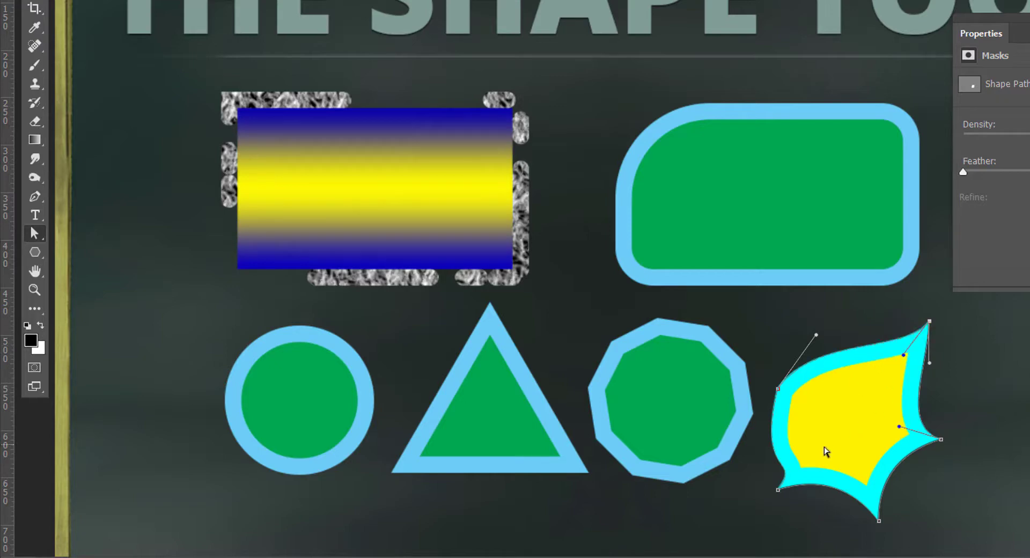
click(777, 490)
drag(777, 490, 673, 534)
click(880, 525)
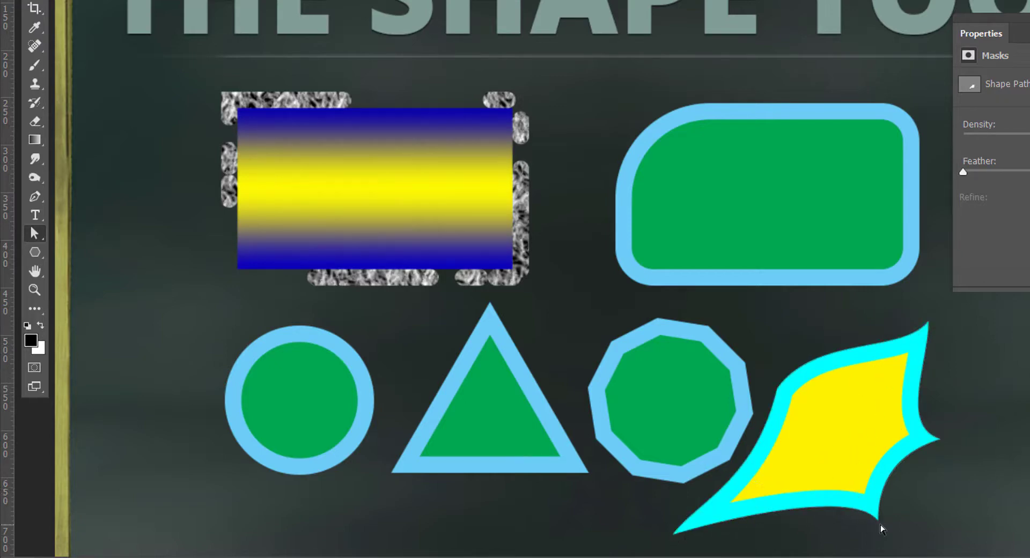
click(877, 520)
drag(878, 521, 957, 520)
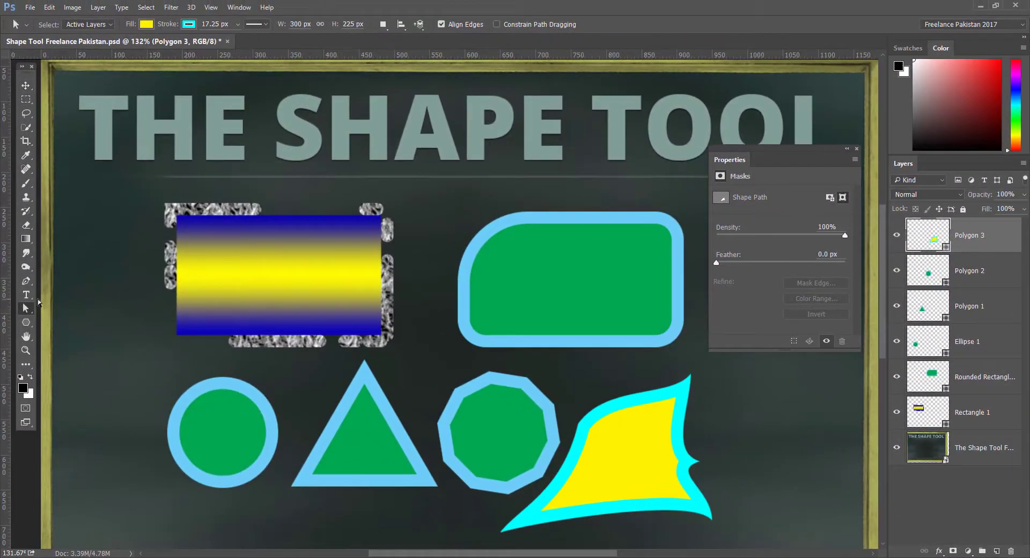
click(25, 320)
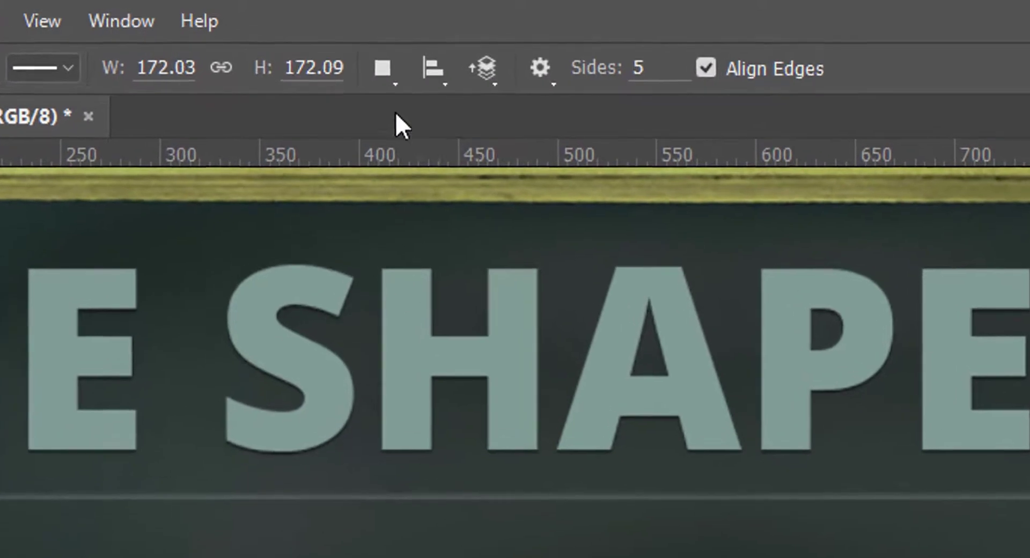
click(391, 79)
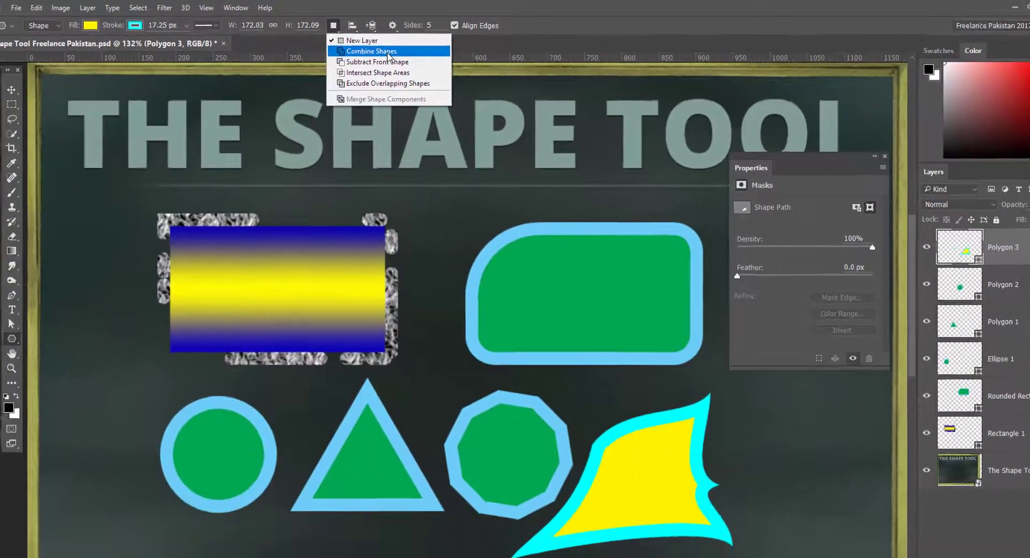
click(396, 56)
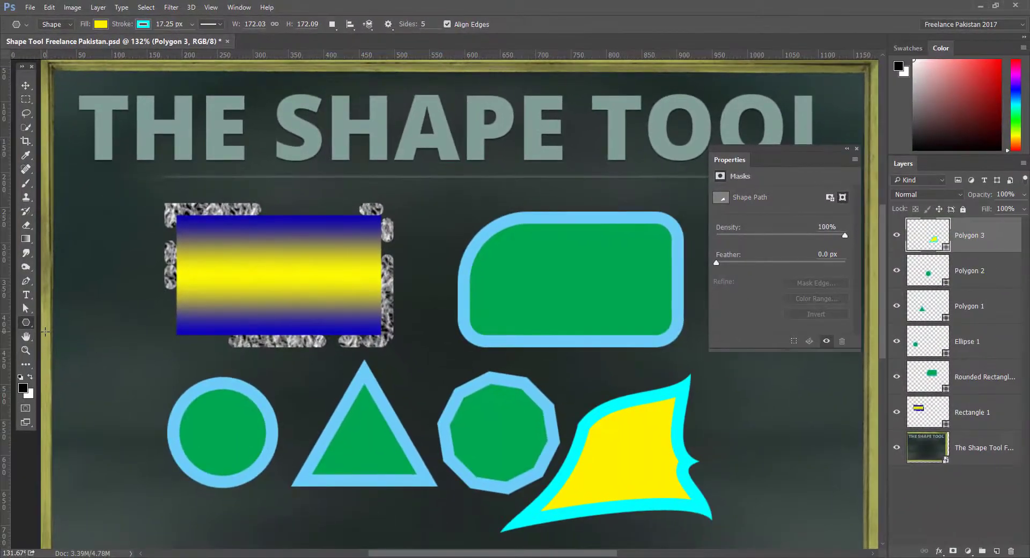
mouse_move(440, 230)
mouse_down()
mouse_move(491, 225)
mouse_move(538, 295)
mouse_up()
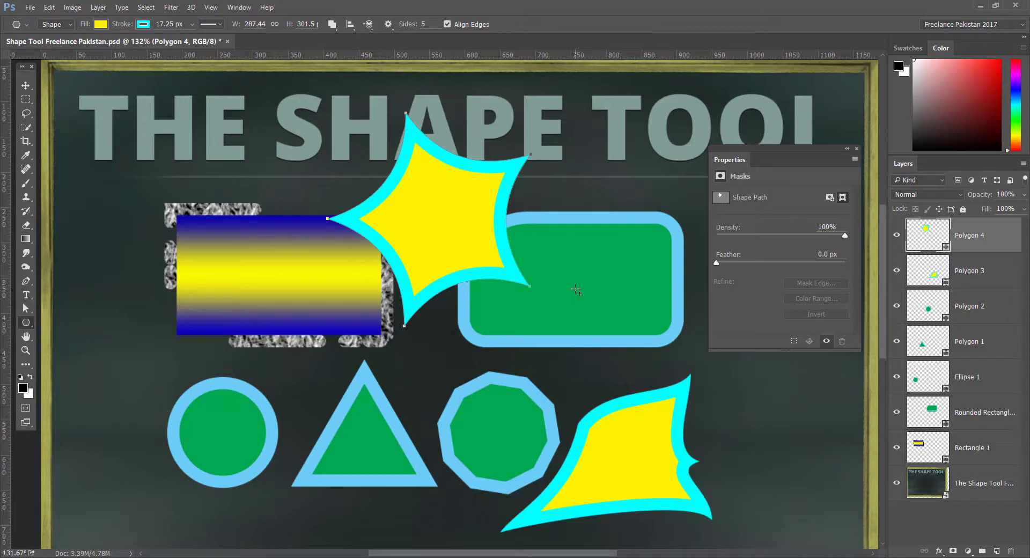
key(ctrl+z)
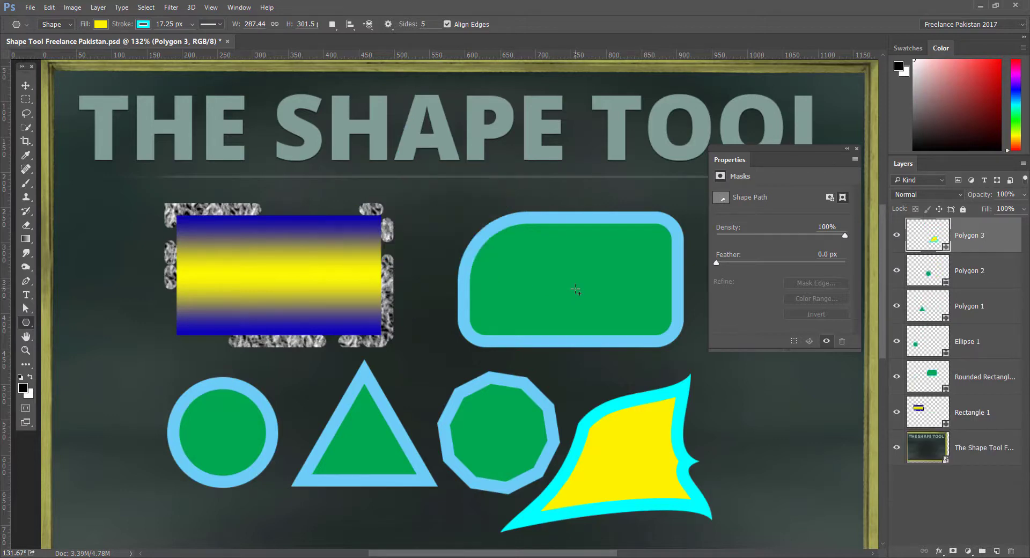
- Draw a five-sided star of about 122 × 122 px below the circle and combine an overlapping star of about 135 × 134 px with it
drag(555, 378, 517, 256)
drag(173, 349, 205, 383)
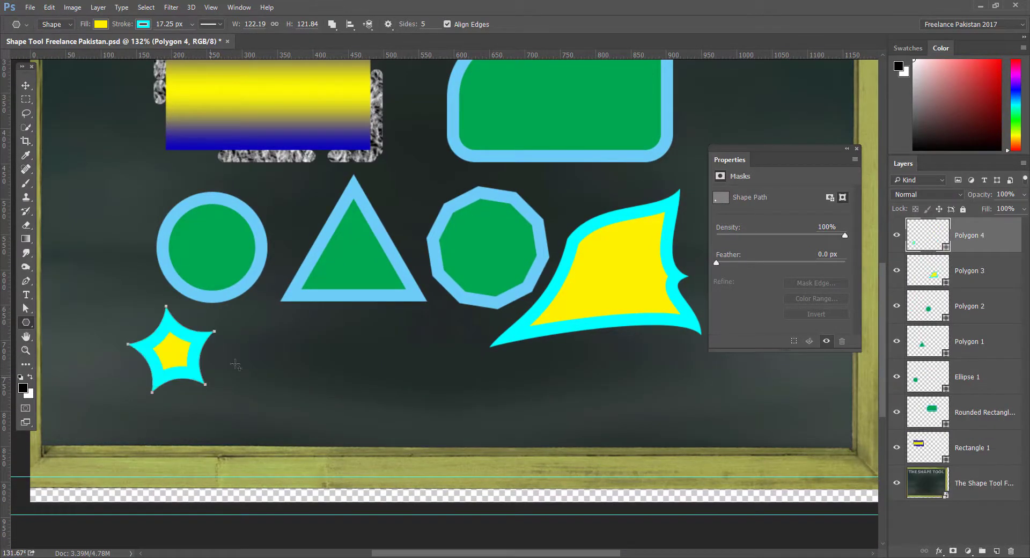
click(333, 25)
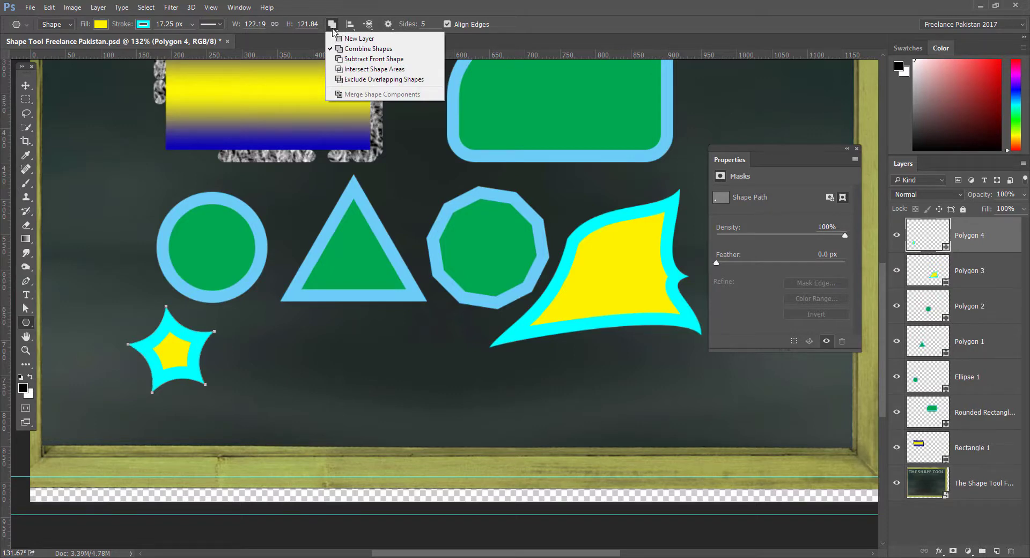
click(332, 29)
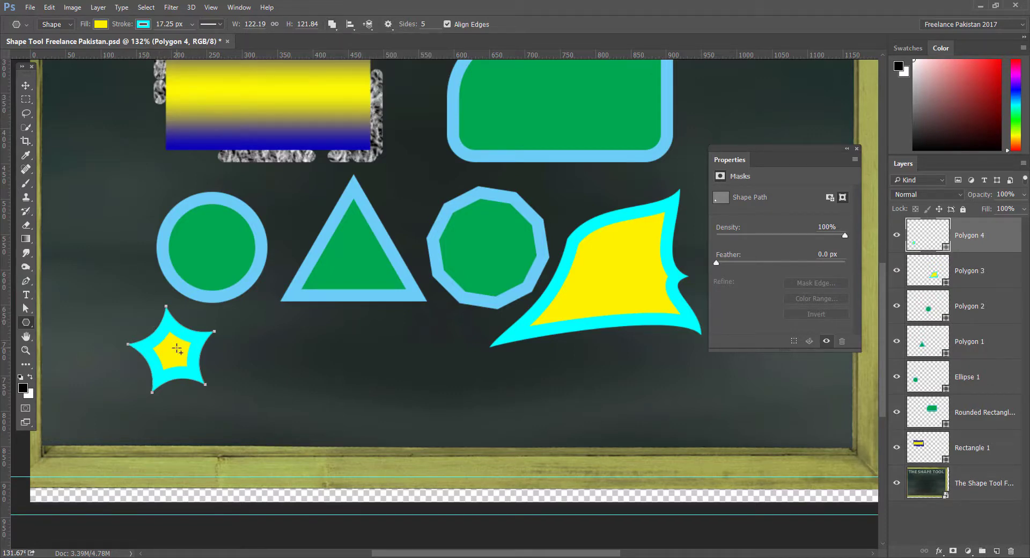
drag(177, 349, 207, 380)
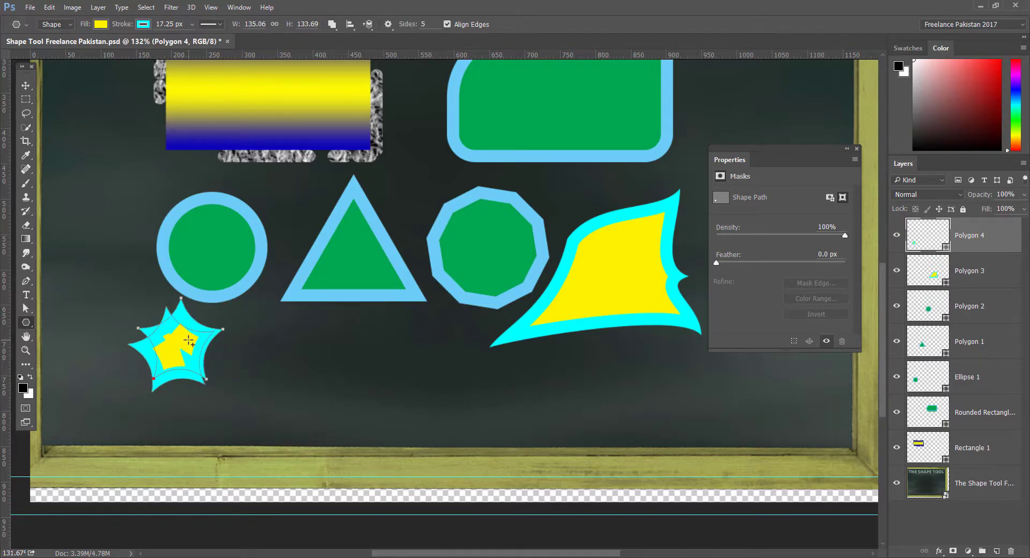
- Set the two overlapping stars to Intersect Shape Areas after trying Subtract Front Shape
click(333, 29)
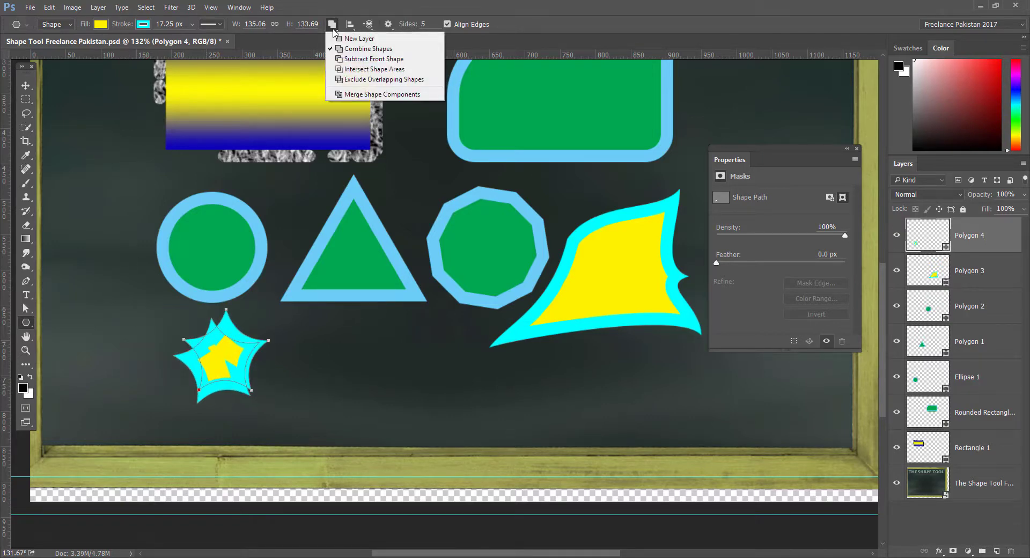
click(373, 60)
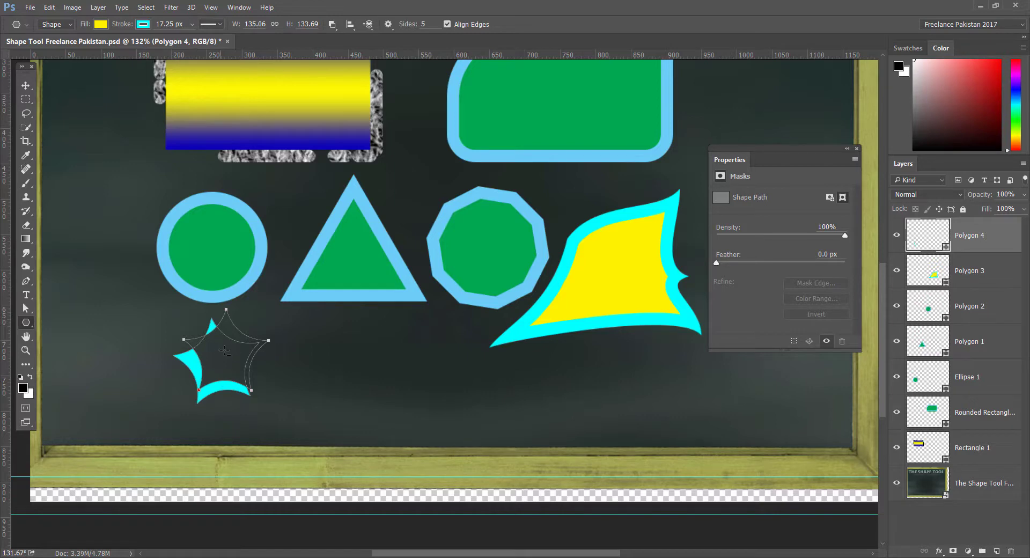
click(332, 24)
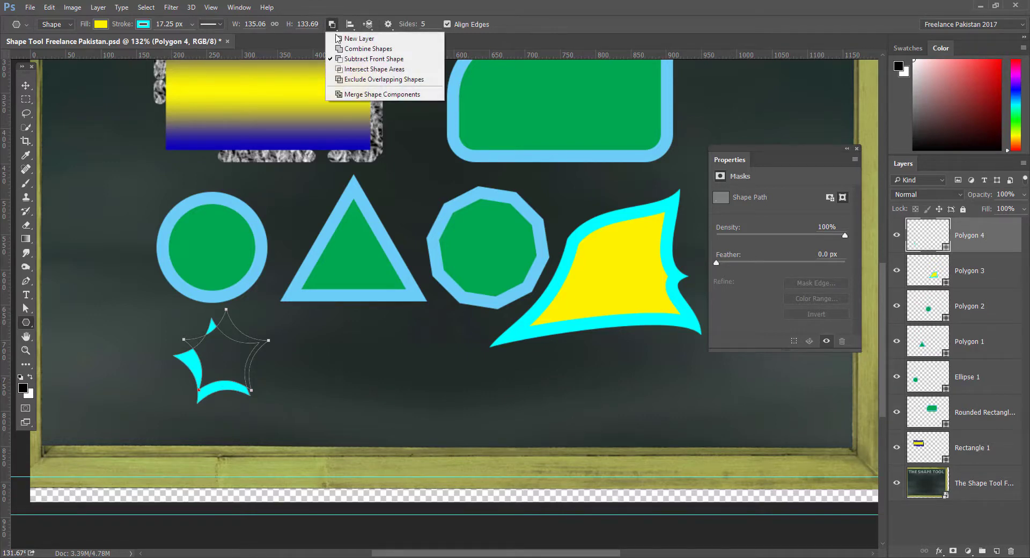
click(353, 69)
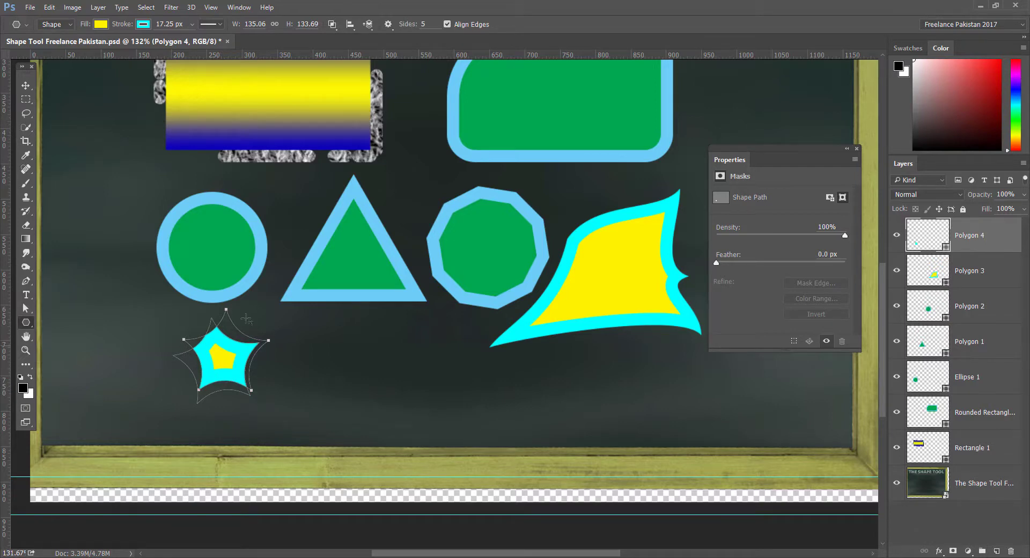
- Merge the shape components of the intersected stars into a single shape
click(332, 24)
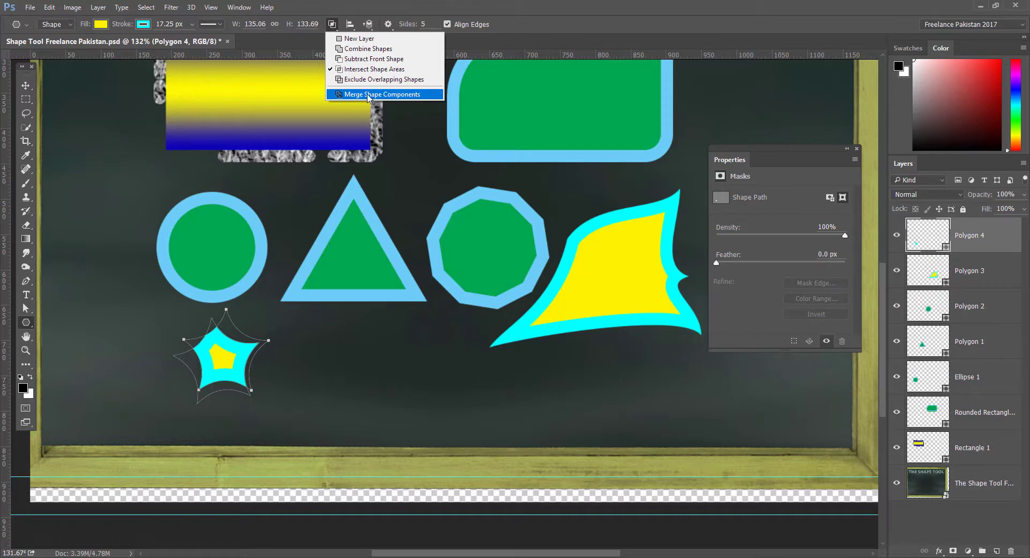
click(368, 95)
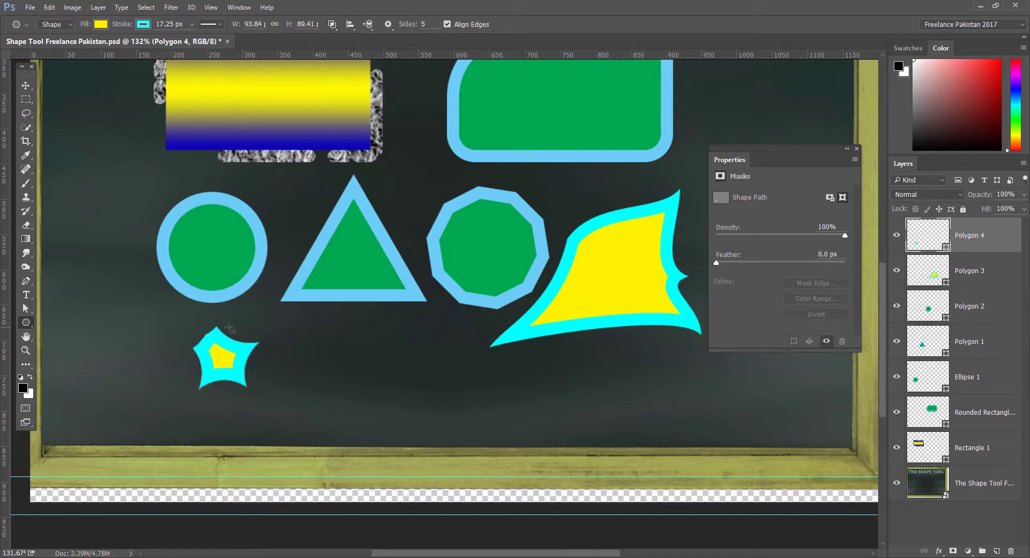
click(332, 24)
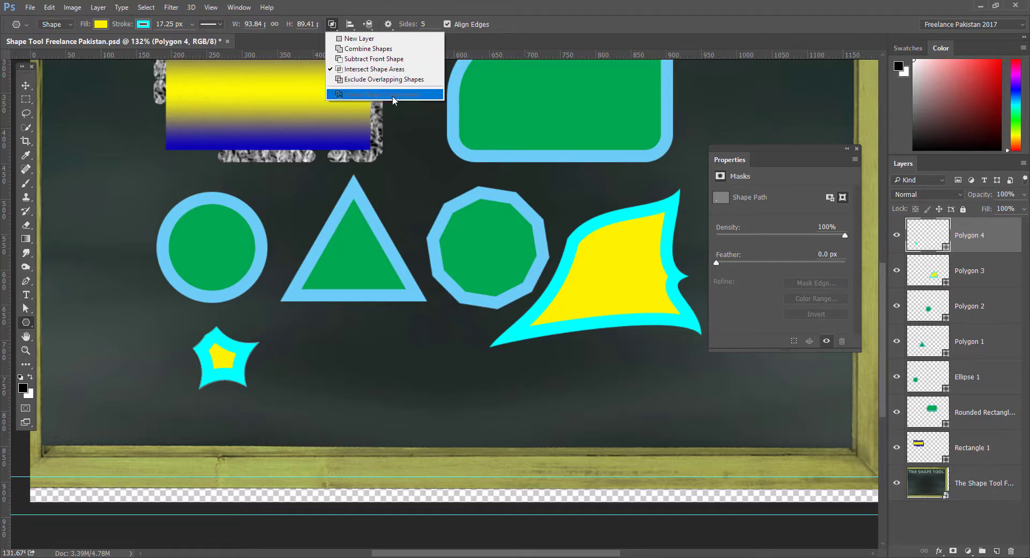
click(31, 87)
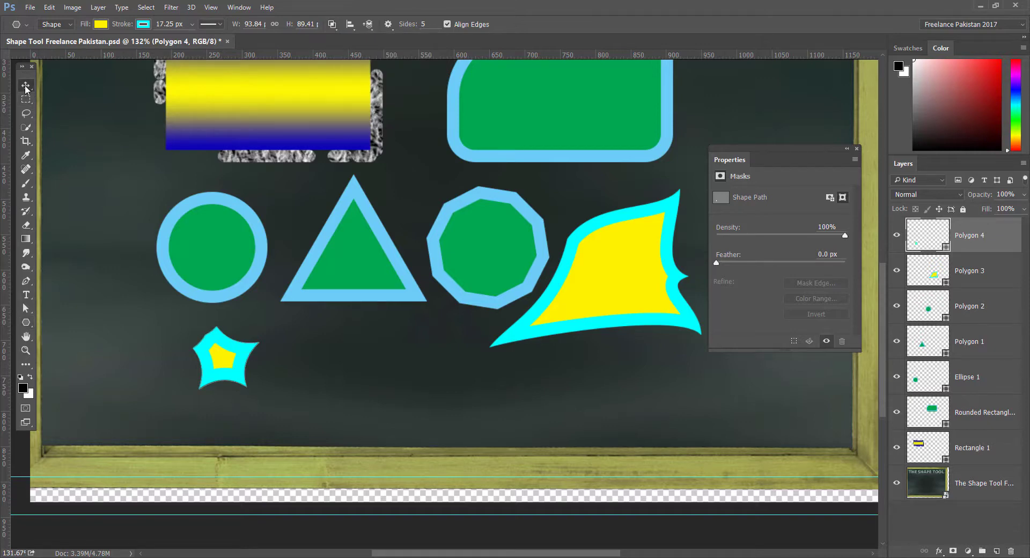
- Move the merged star shape up and to the left beneath the circle, and rotate it clockwise with Free Transform
click(24, 85)
drag(226, 359, 165, 341)
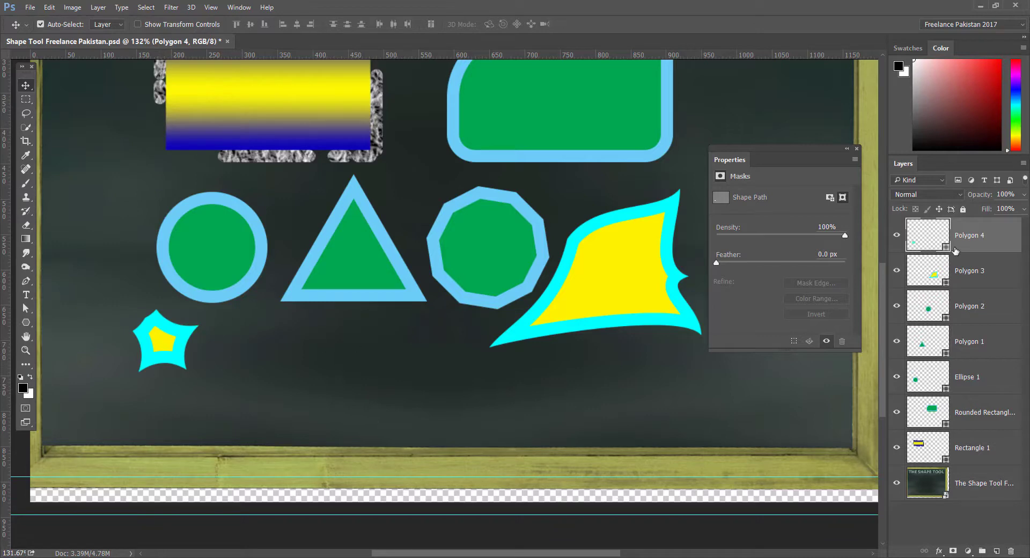
key(ctrl)
key(ctrl+t)
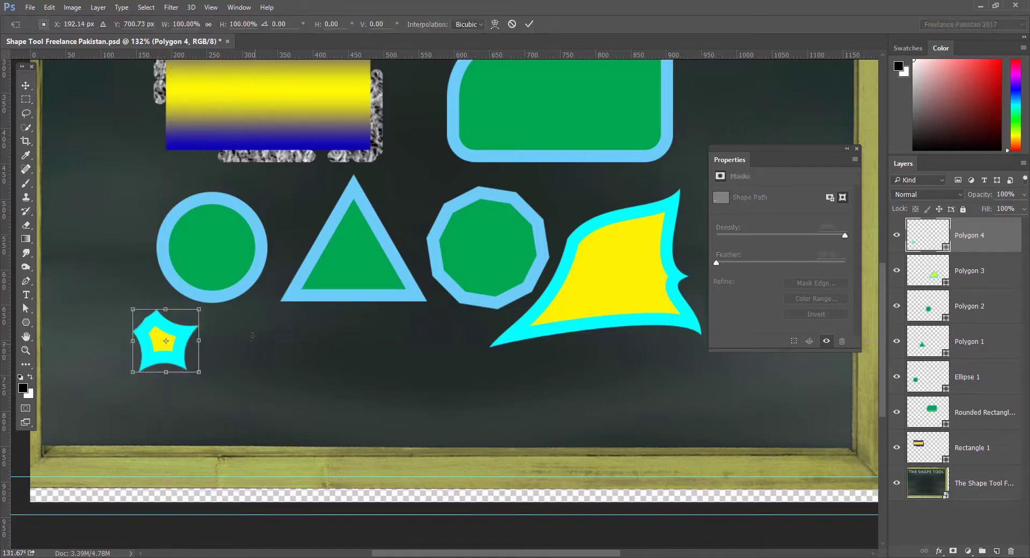
drag(220, 317, 178, 353)
key(Return)
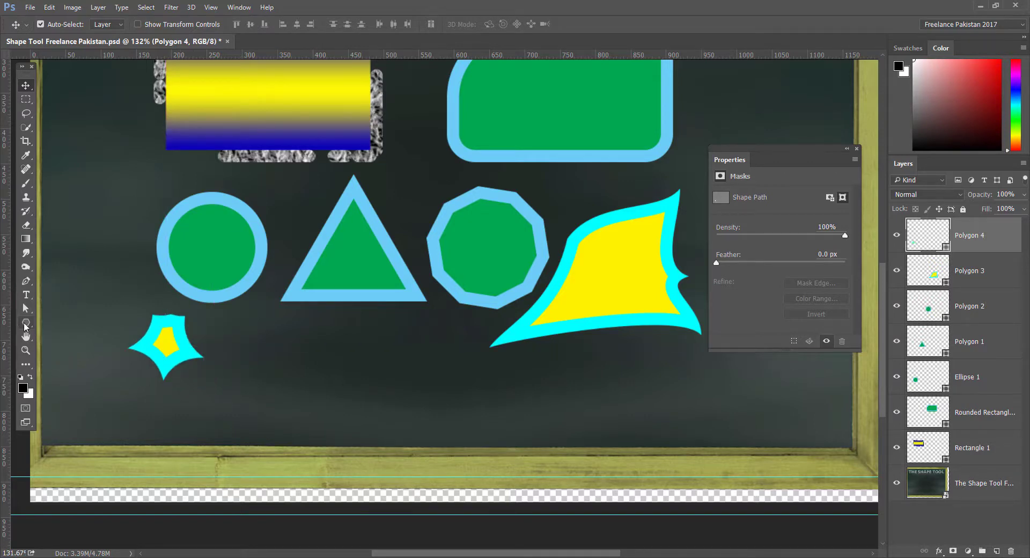
- Fill the merged star shape with light gray after trying green
click(25, 324)
click(100, 24)
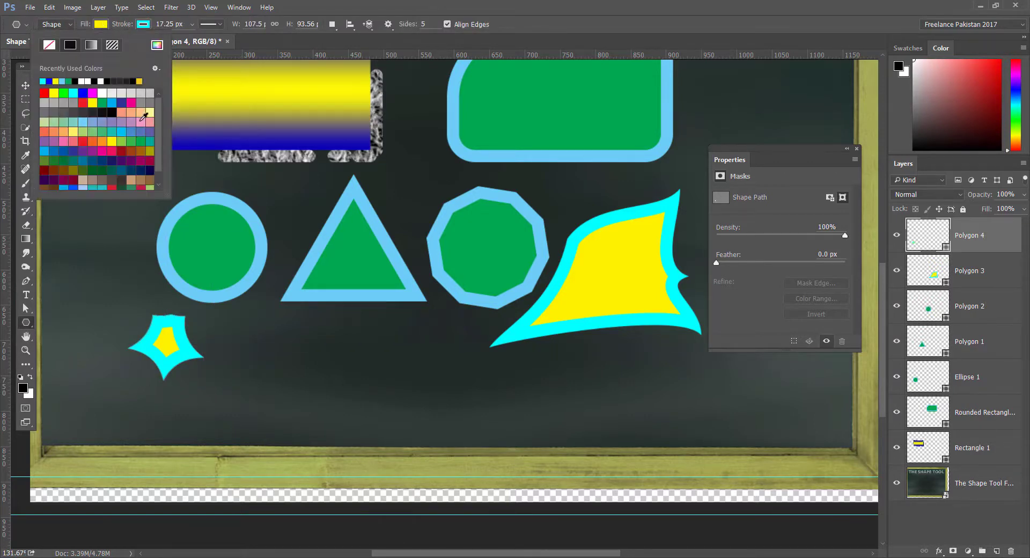
click(121, 141)
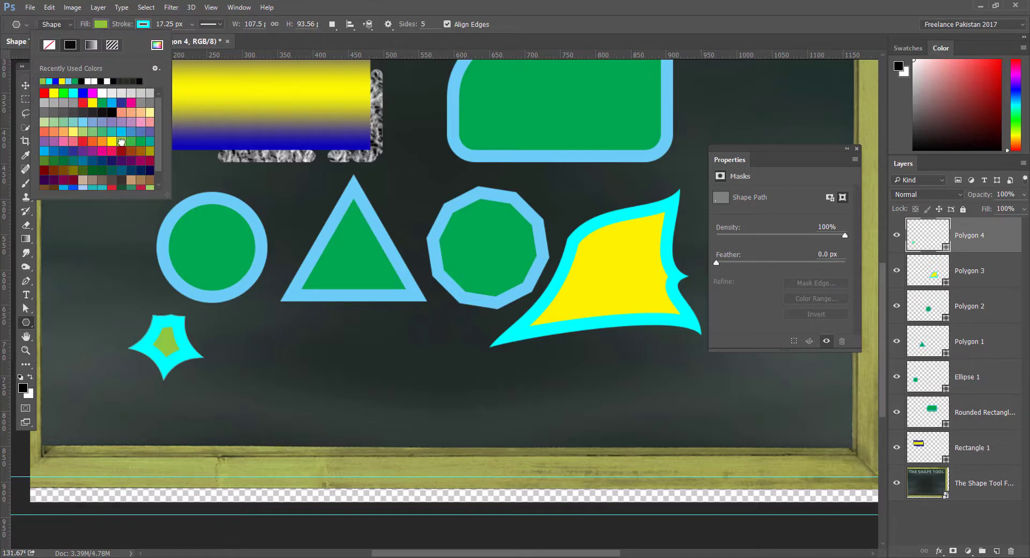
click(120, 93)
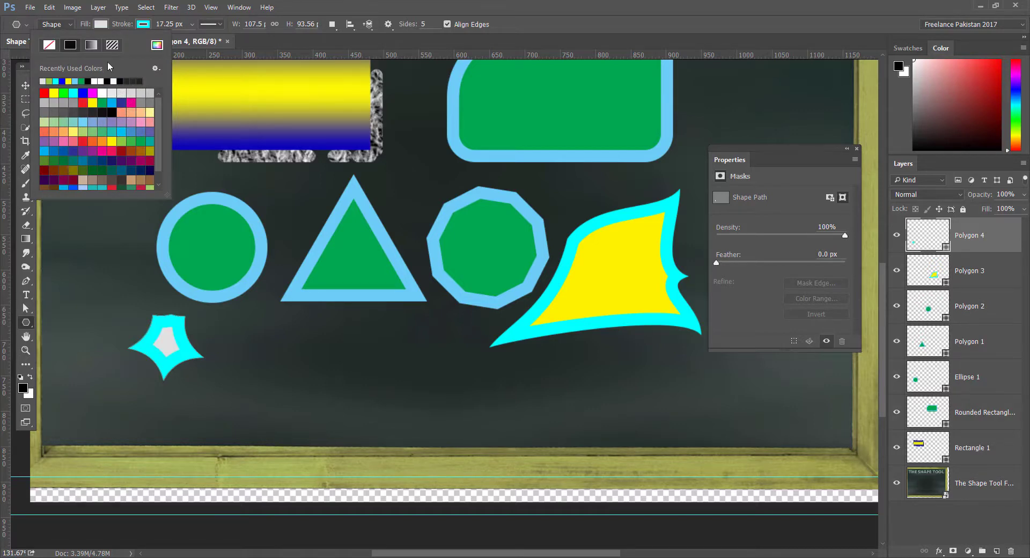
- Set the merged star shape's stroke to red with a width of 3.15 px
click(142, 24)
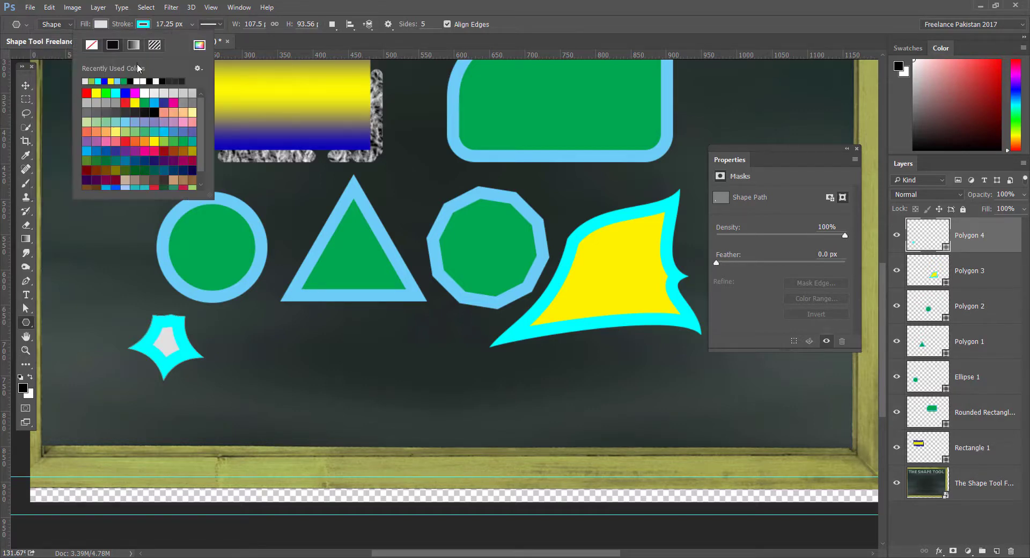
click(127, 142)
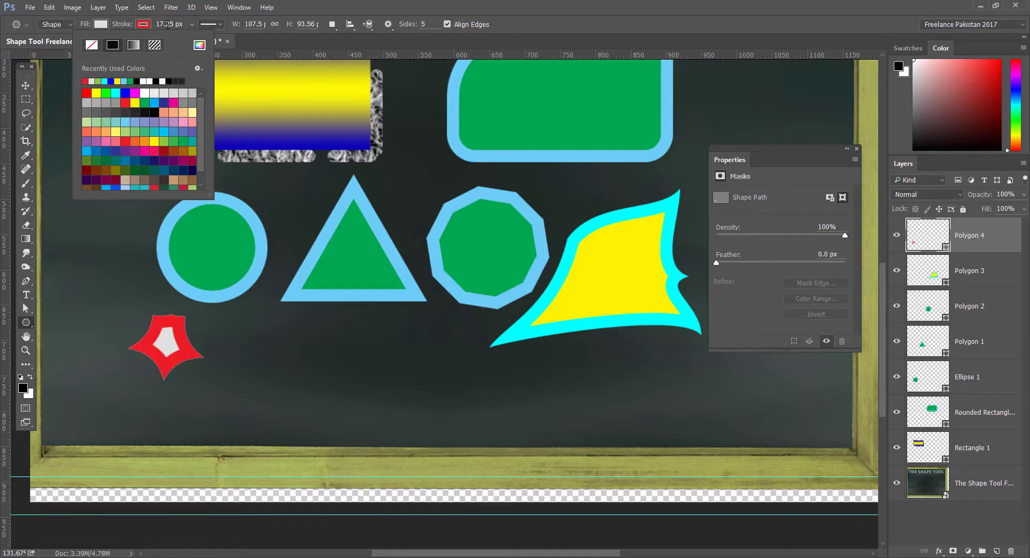
click(193, 26)
drag(194, 39, 182, 39)
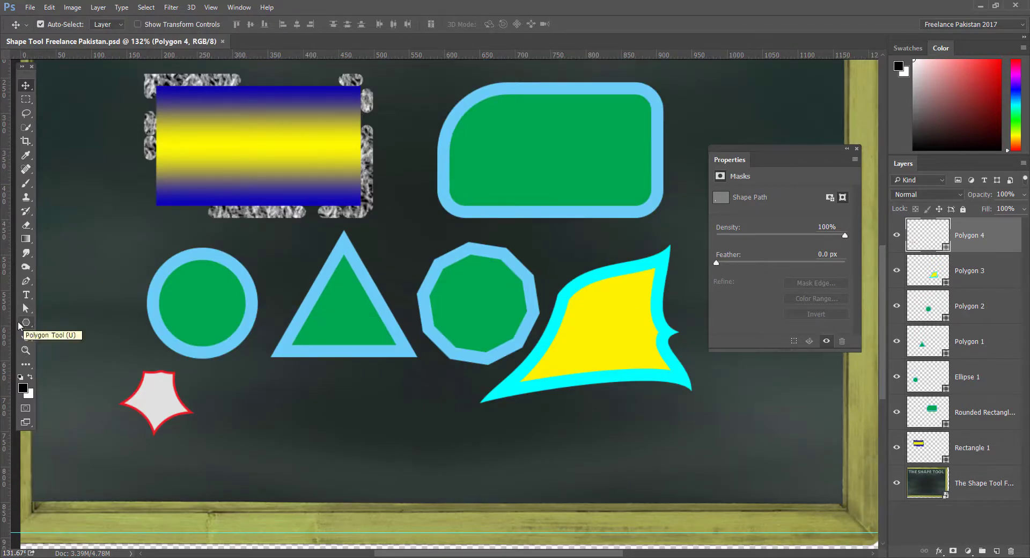
- Draw several overlapping five-pointed stars beneath the triangle with the Polygon tool set to Combine Shapes on the same layer
click(26, 323)
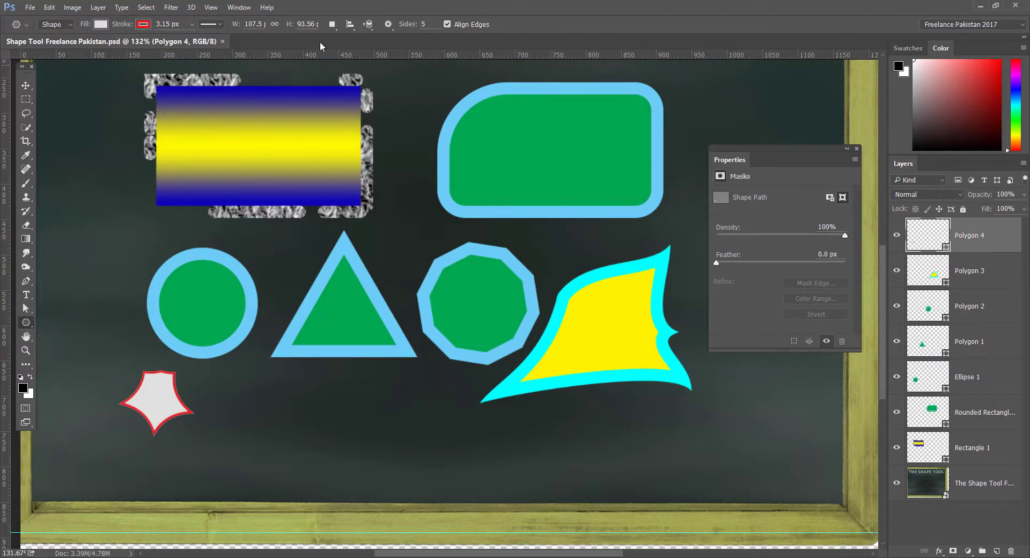
click(333, 23)
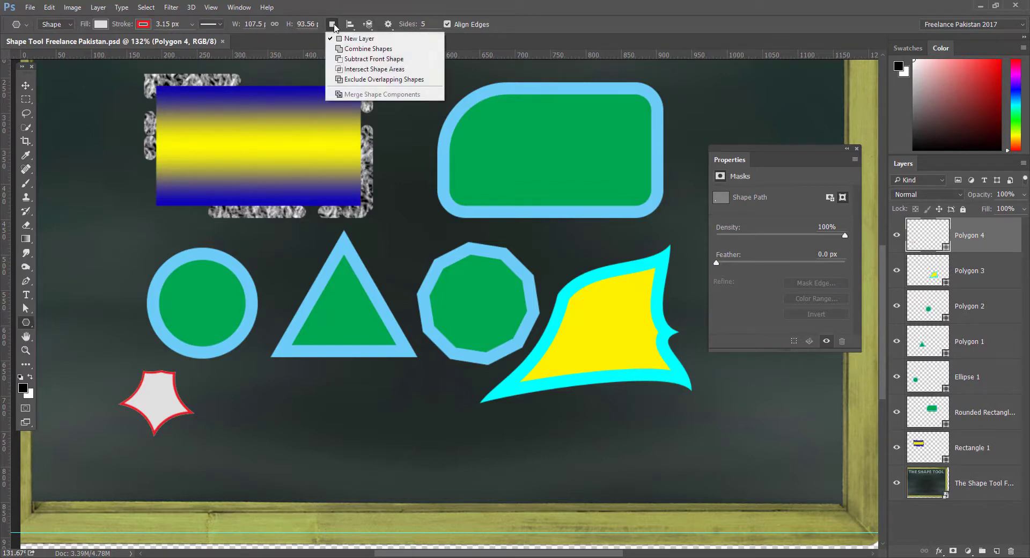
click(367, 53)
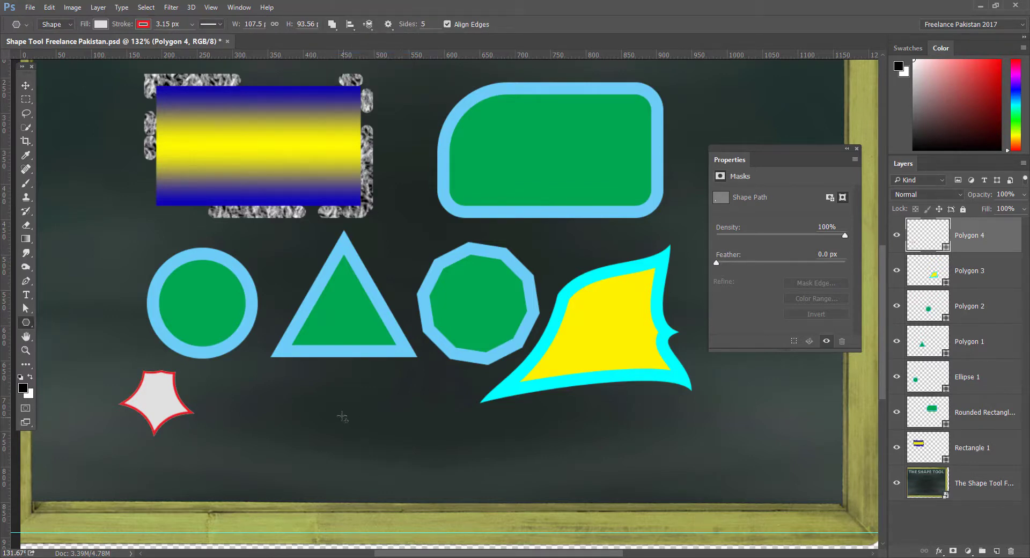
drag(341, 414, 398, 444)
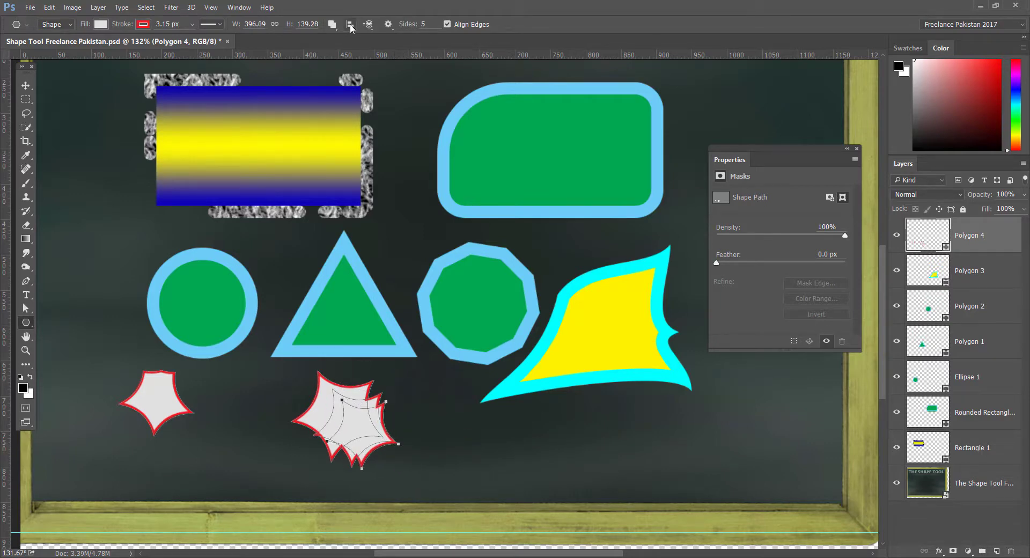
- Align the overlapping star paths by their left edges, and realign them by their horizontal centers
click(349, 25)
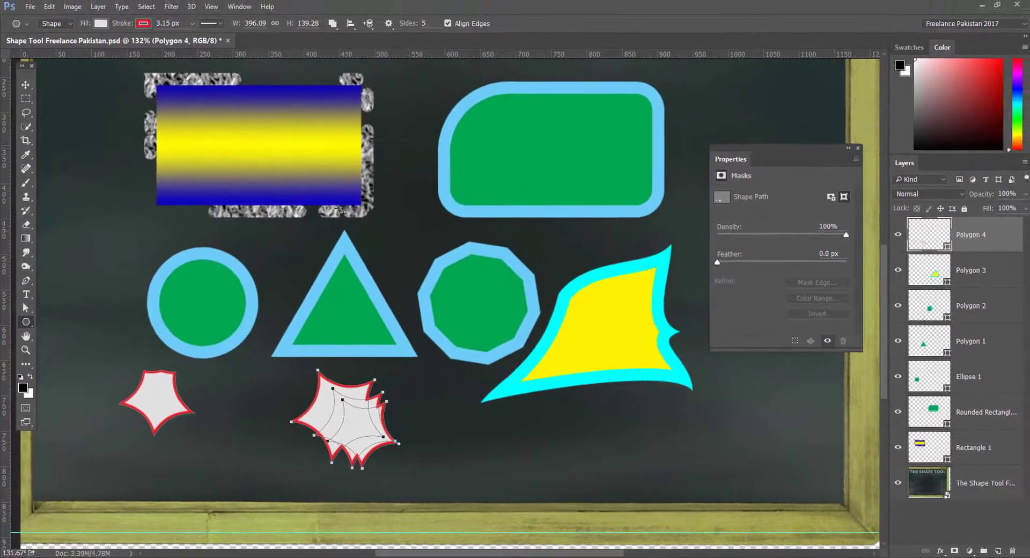
click(350, 25)
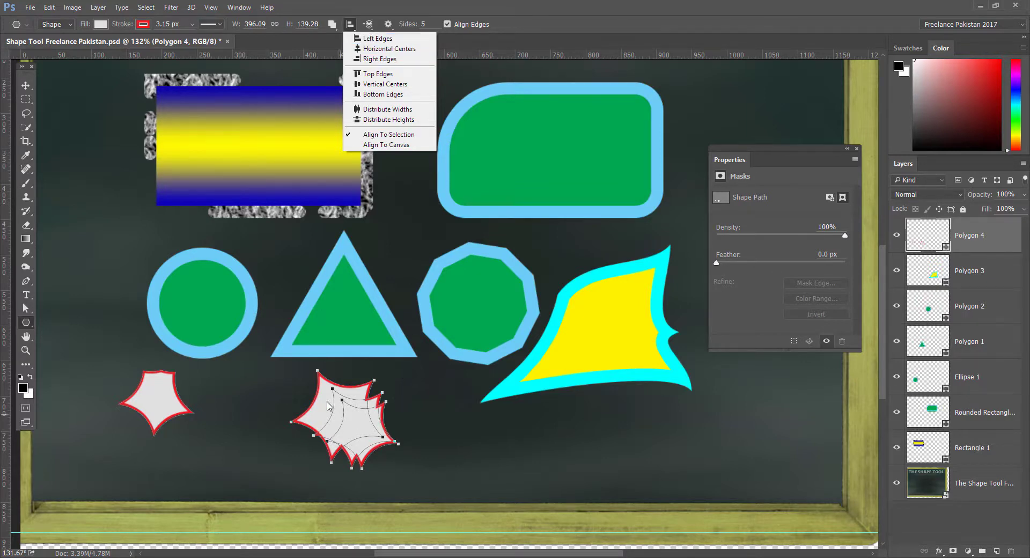
click(375, 39)
click(350, 24)
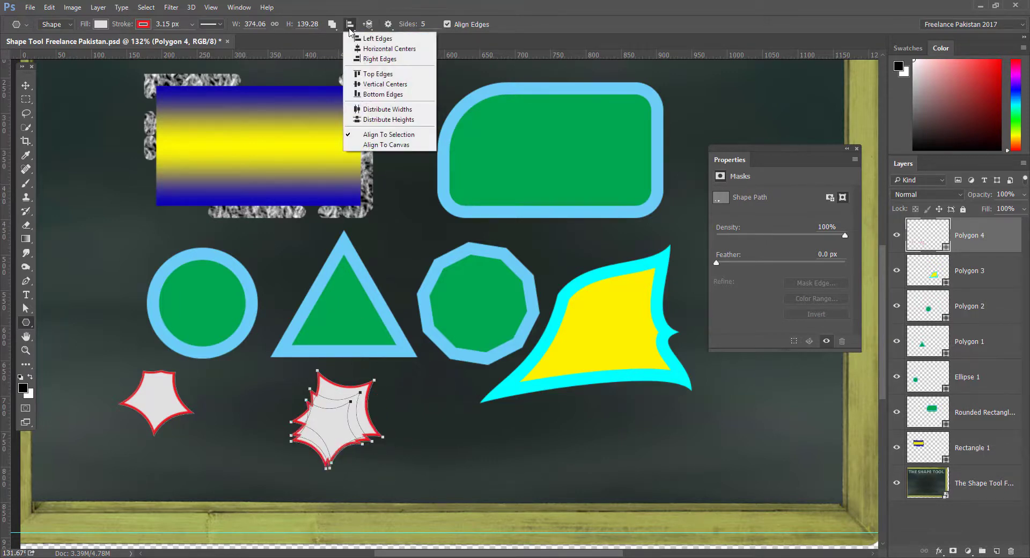
click(374, 49)
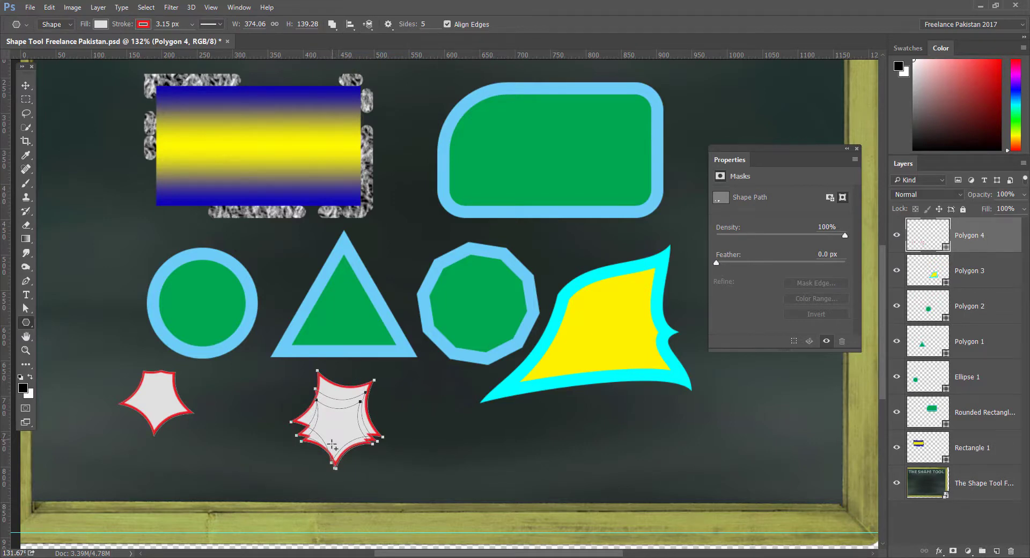
- Align the overlapping star paths by their top edges, and realign them by their bottom edges
click(350, 24)
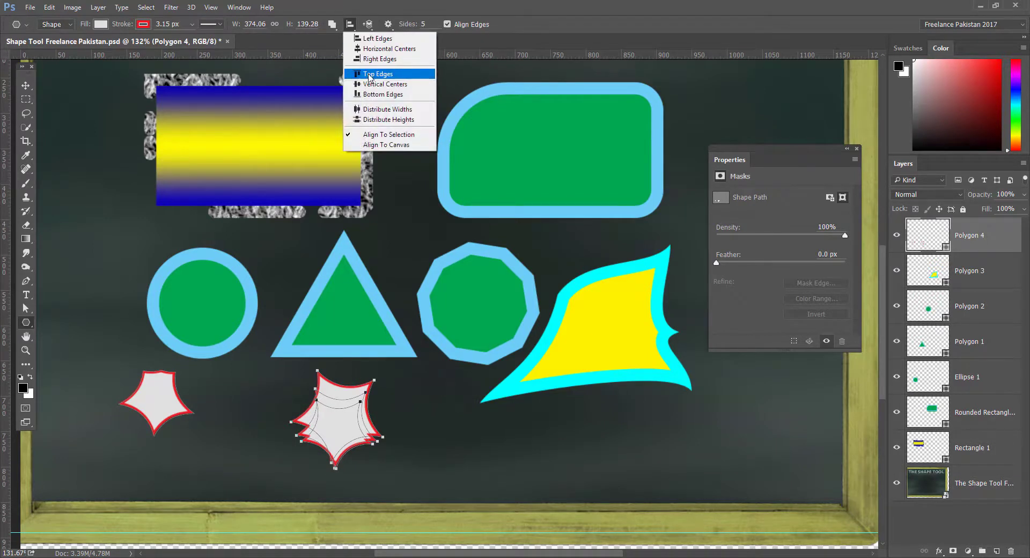
click(370, 74)
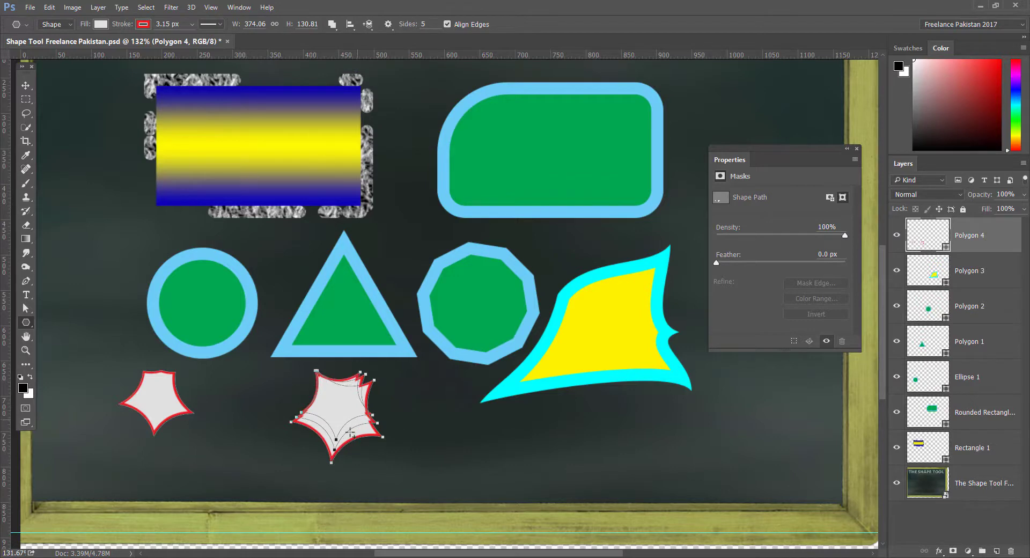
click(349, 24)
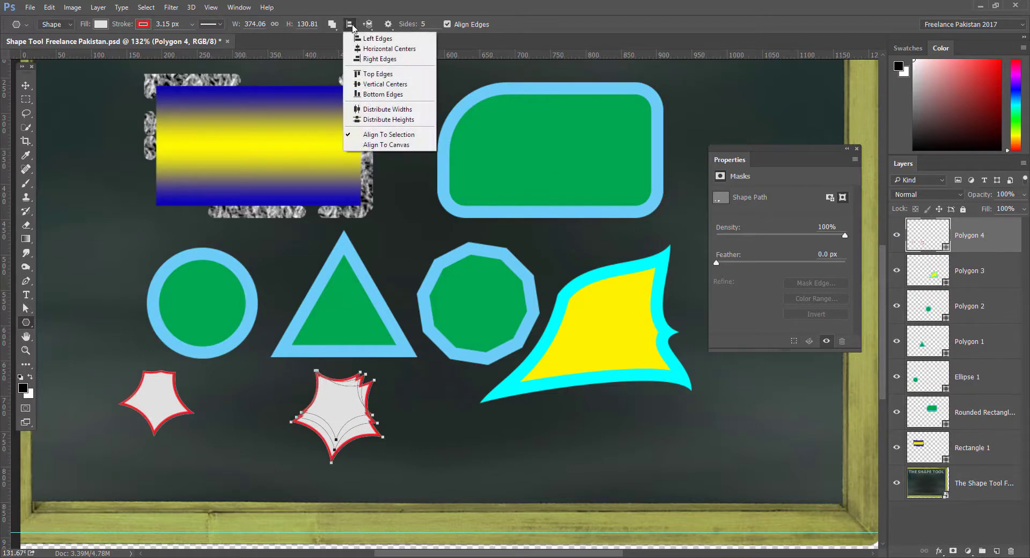
click(384, 94)
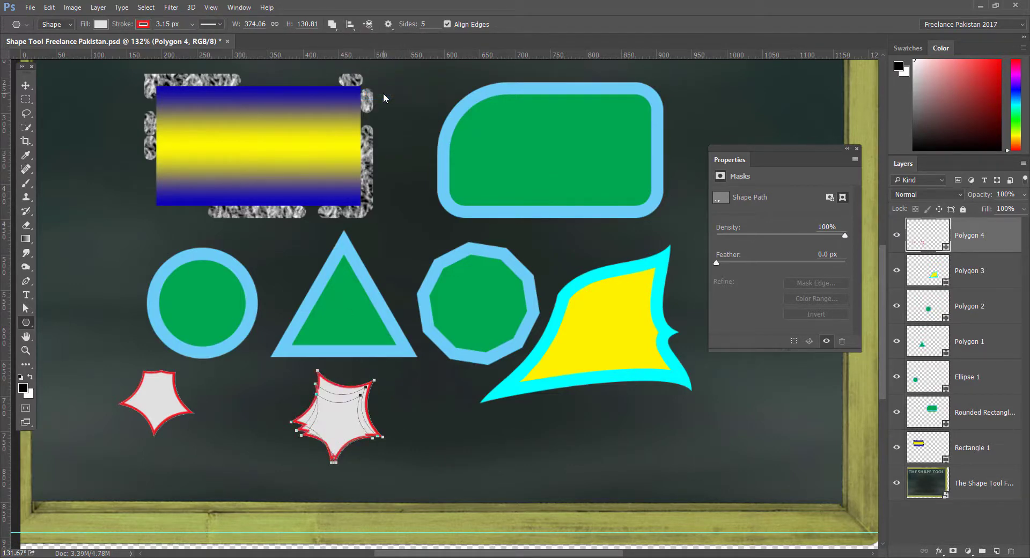
- Switch the path alignment to Align To Canvas and align the selected stars to the canvas's left edge
click(351, 24)
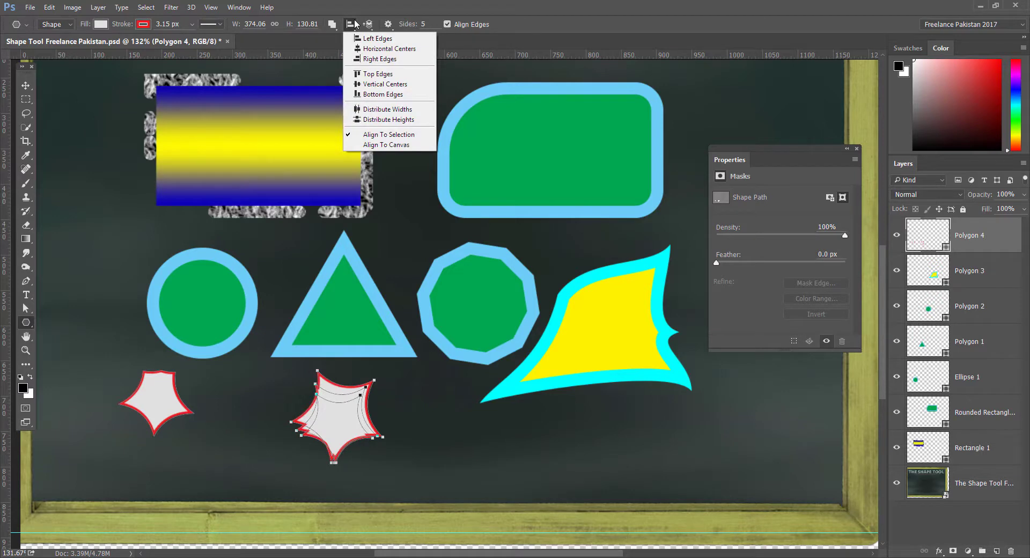
click(384, 145)
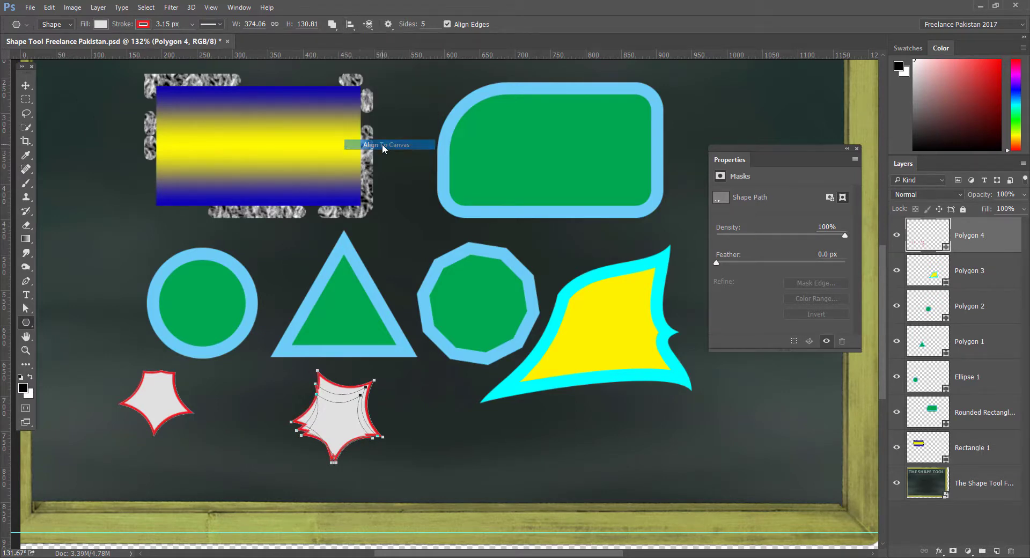
click(351, 25)
click(361, 39)
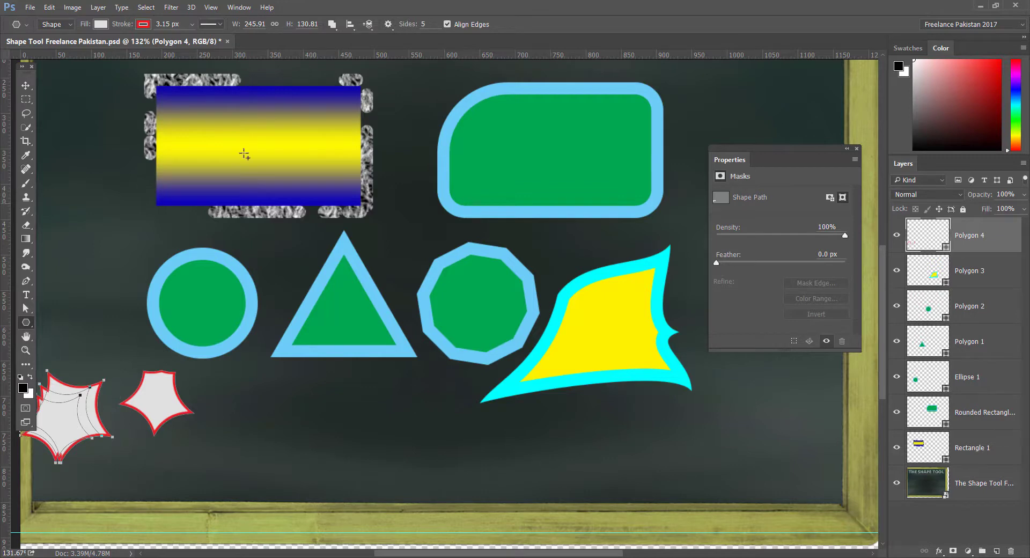
click(349, 25)
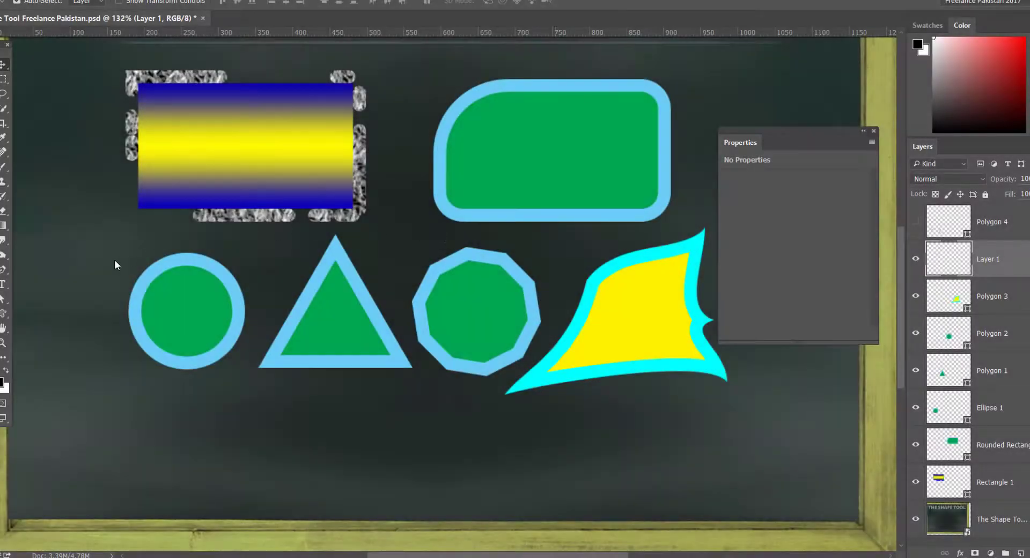
- Draw a horizontal line about 564 px long beneath the circle and triangle with the Line tool at 100 px weight
click(3, 318)
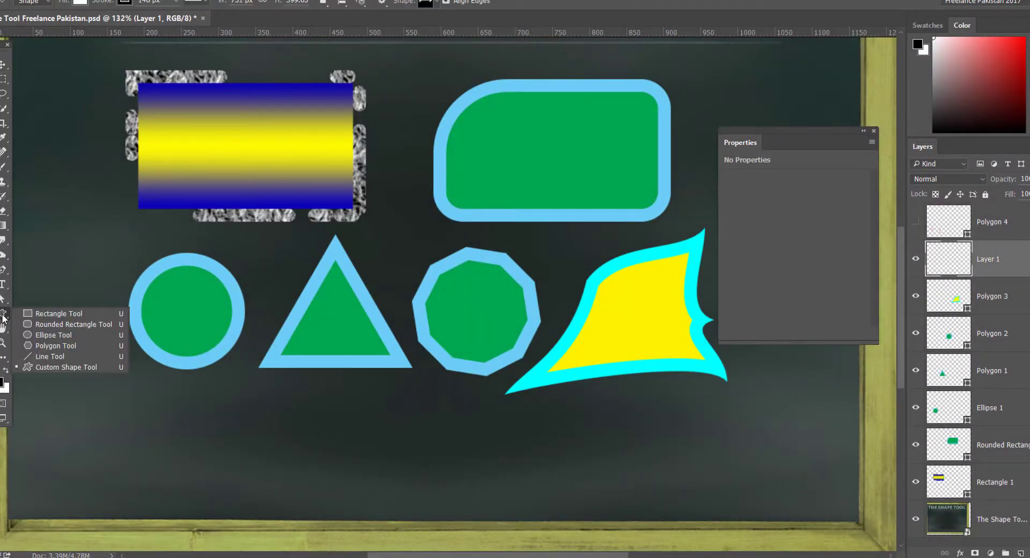
click(62, 353)
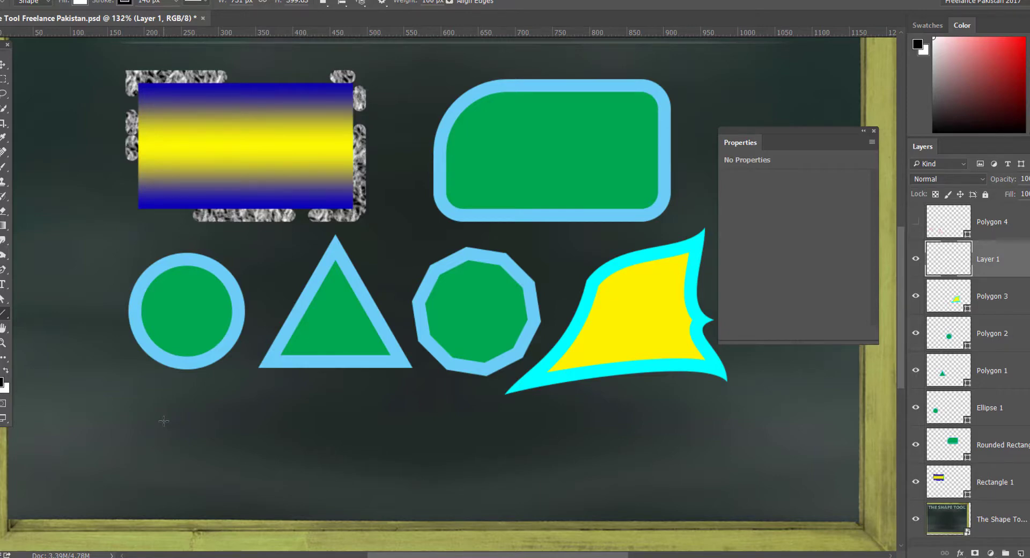
drag(165, 420, 581, 422)
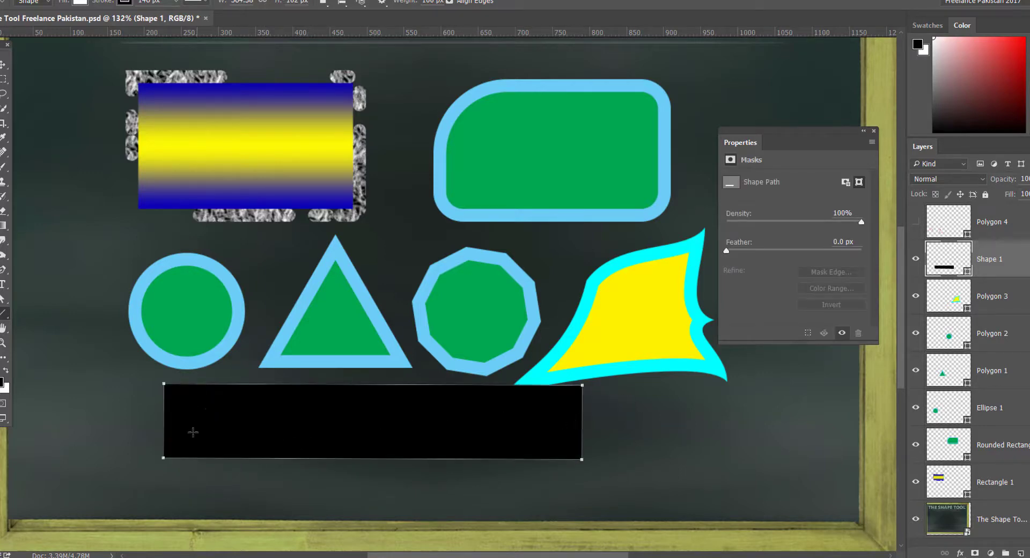
- Try a thinner line of 10 px weight, about 291 px long, beneath the yellow shape, and undo it
click(434, 2)
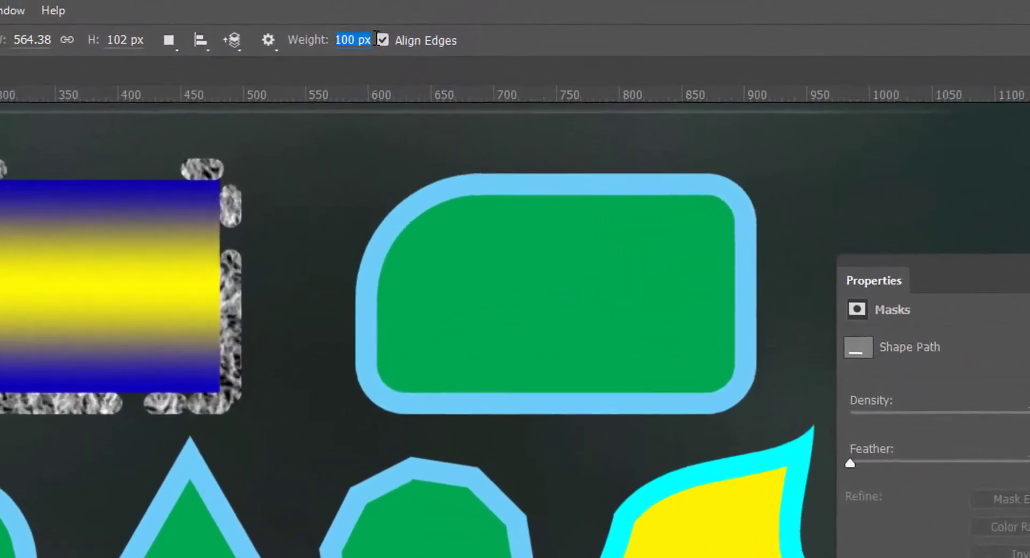
text(1)
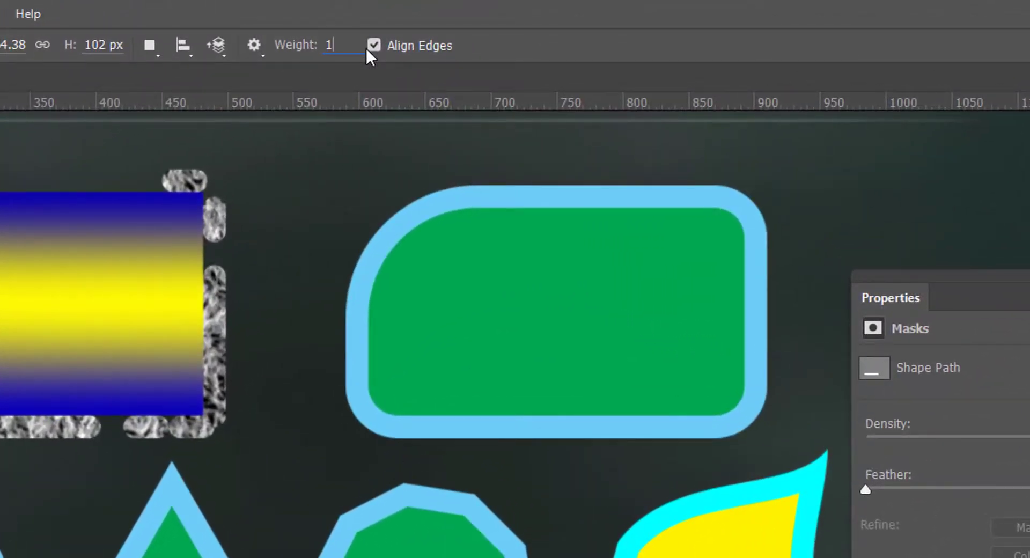
text(0px)
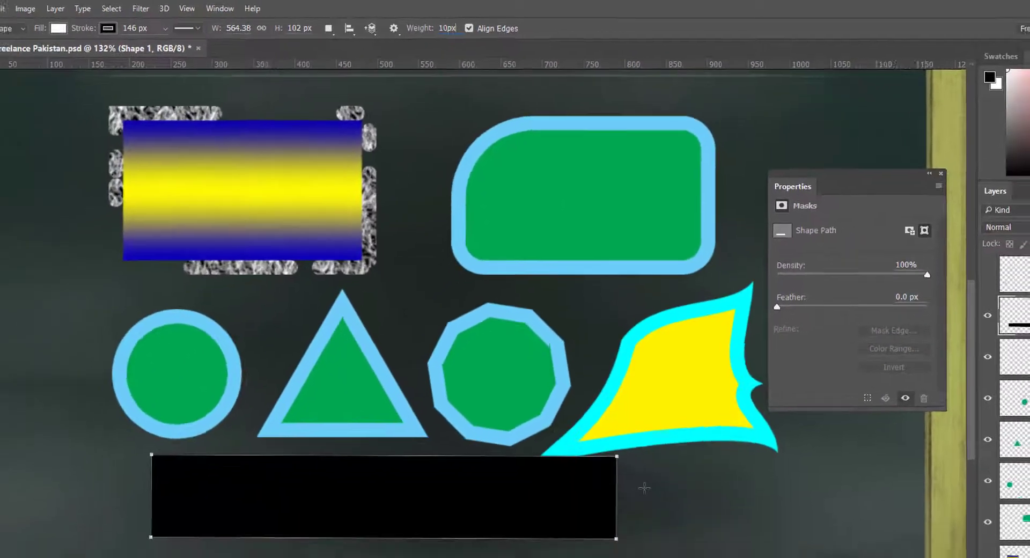
drag(644, 486, 867, 501)
drag(831, 442, 847, 483)
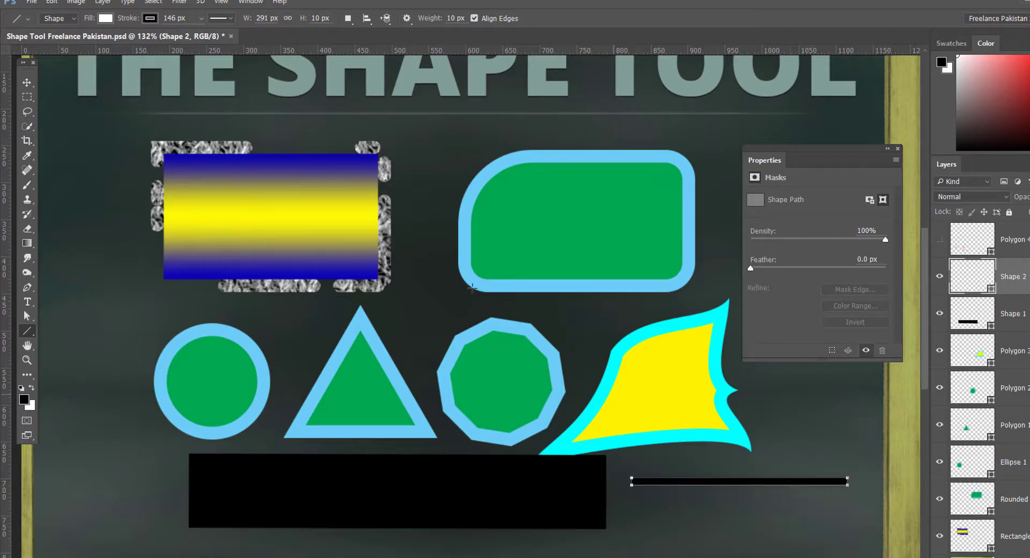
key(ctrl+z)
- Switch to the Custom Shape tool, open its shape picker and resize the picker to show the whole shape library
right_click(34, 333)
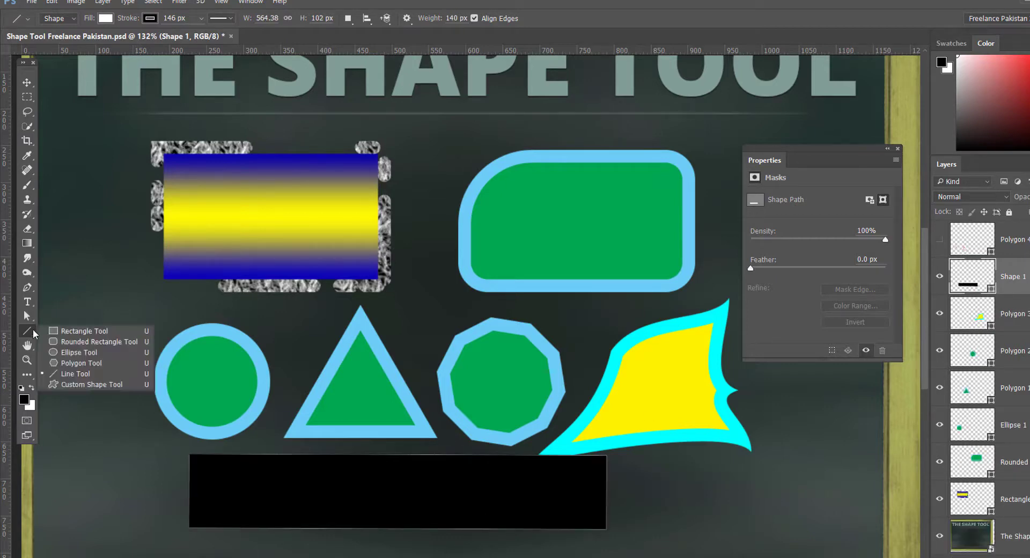
click(96, 385)
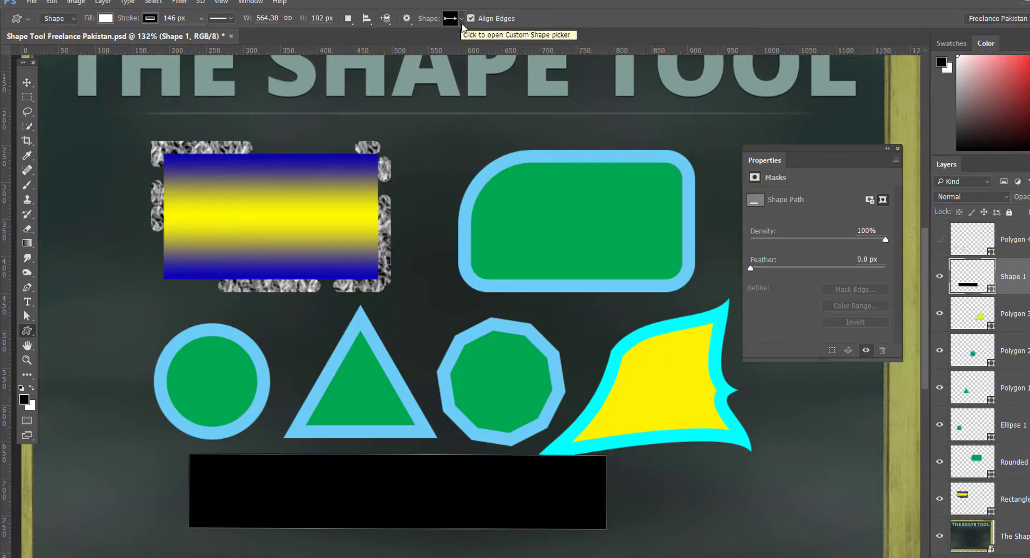
click(462, 20)
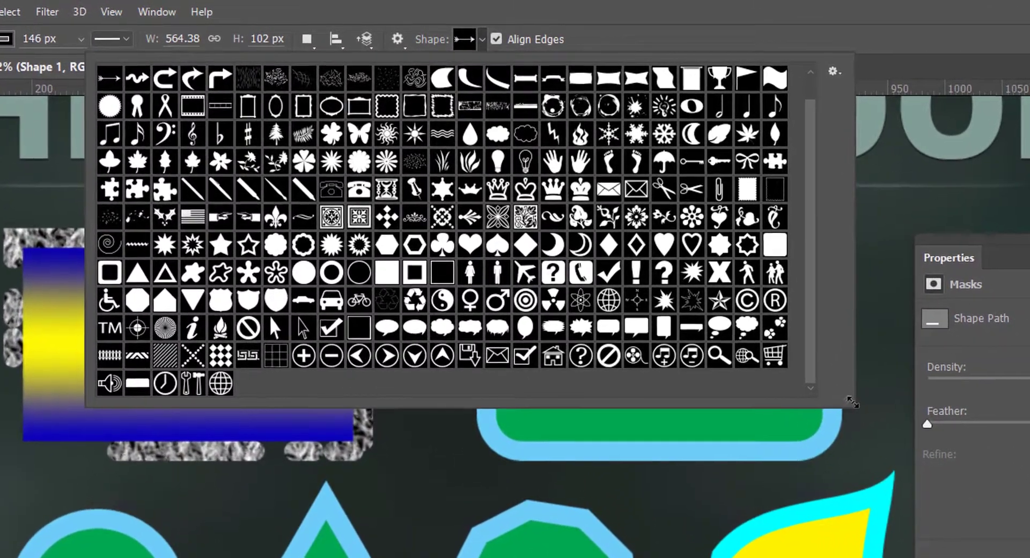
drag(853, 402, 814, 318)
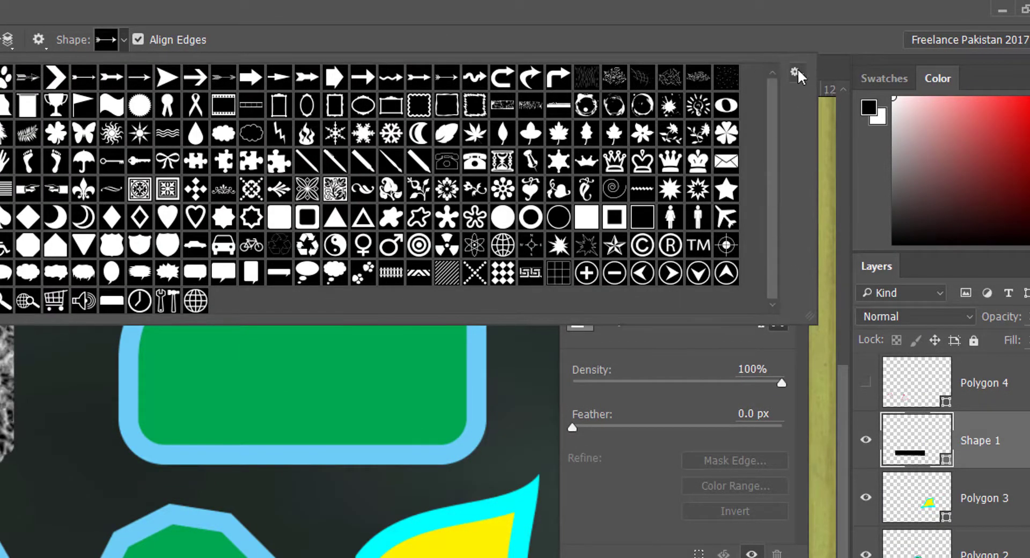
- Preview the custom shapes in Large Thumbnail and Large List views, and return to Small Thumbnail
click(795, 72)
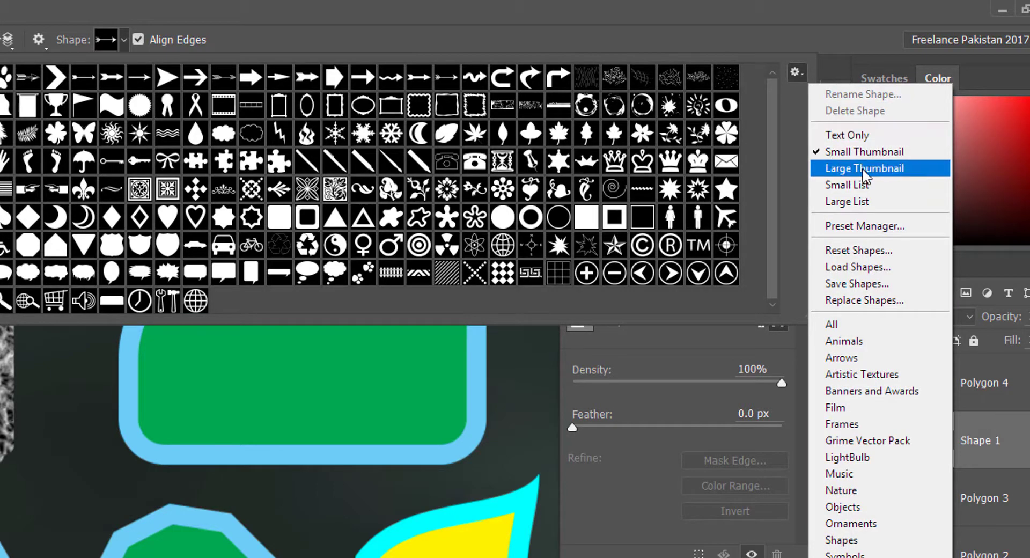
click(863, 169)
click(795, 70)
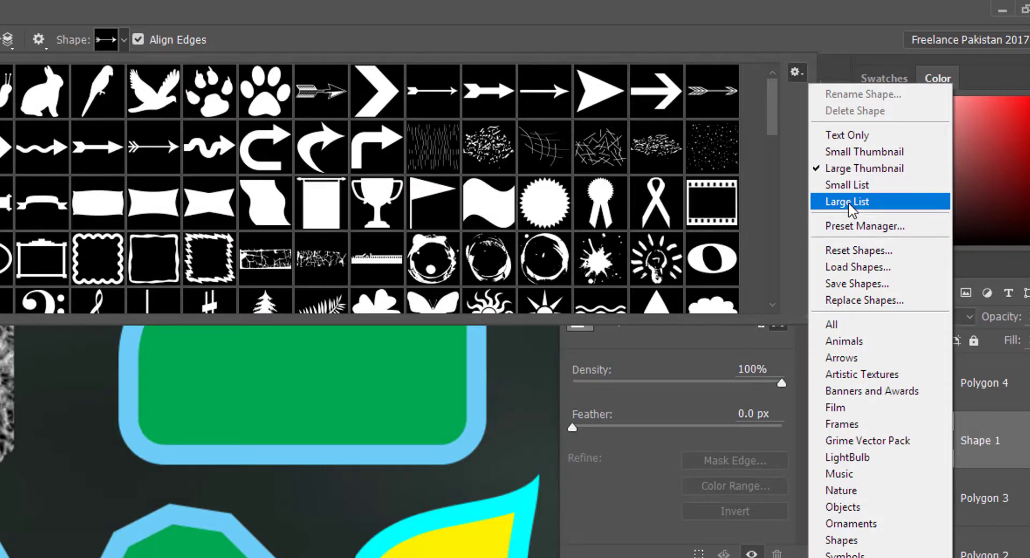
click(847, 202)
click(794, 73)
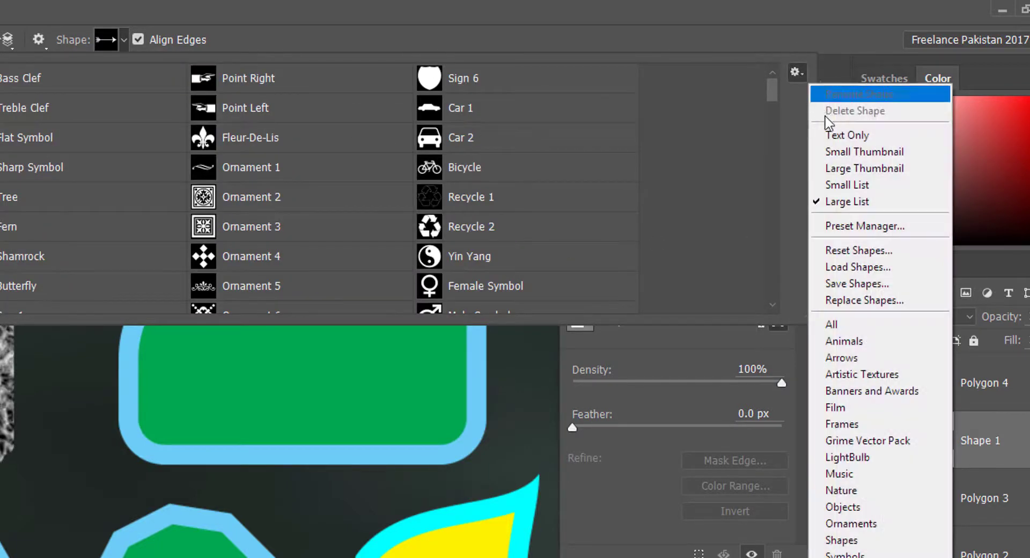
click(835, 155)
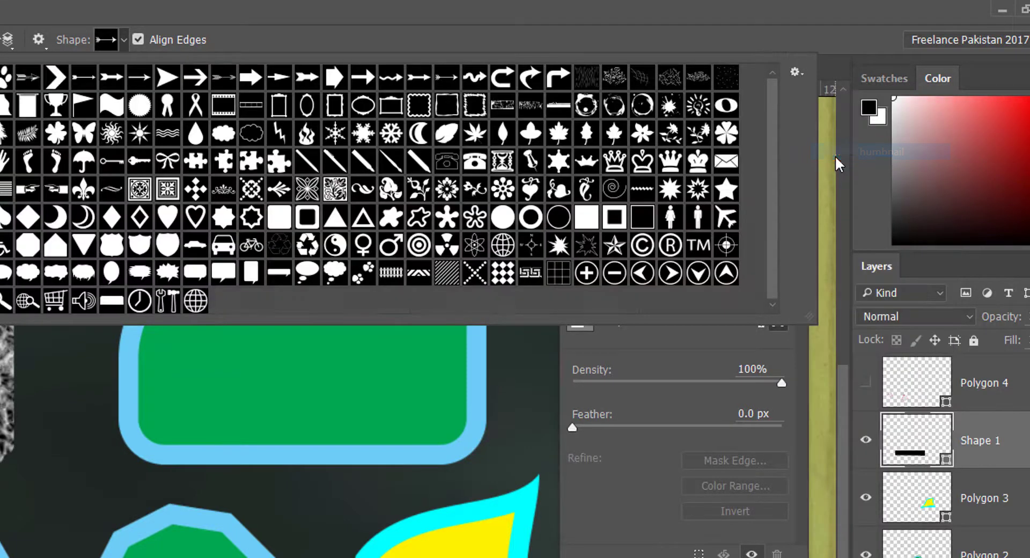
- Replace the current custom shapes with the Animals set
click(798, 70)
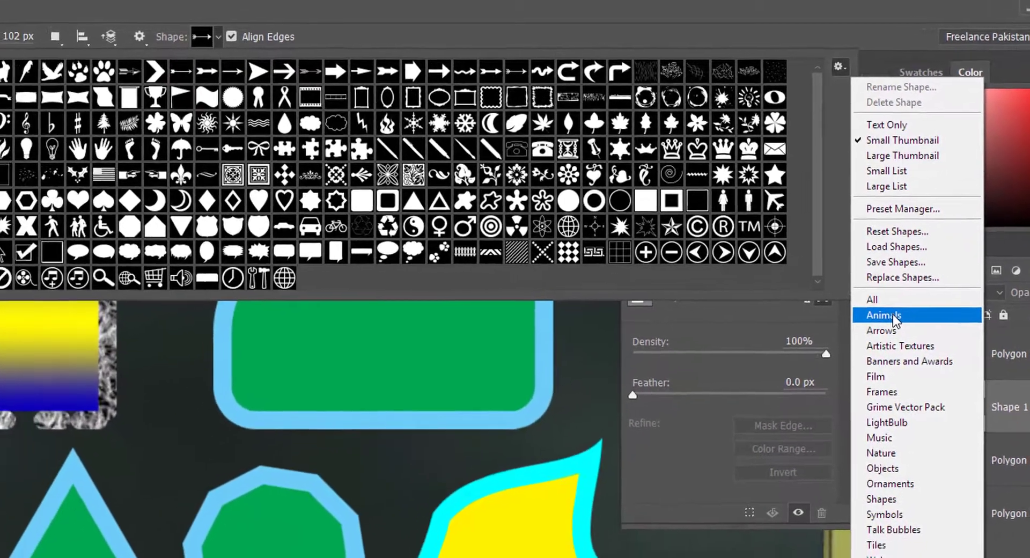
click(864, 333)
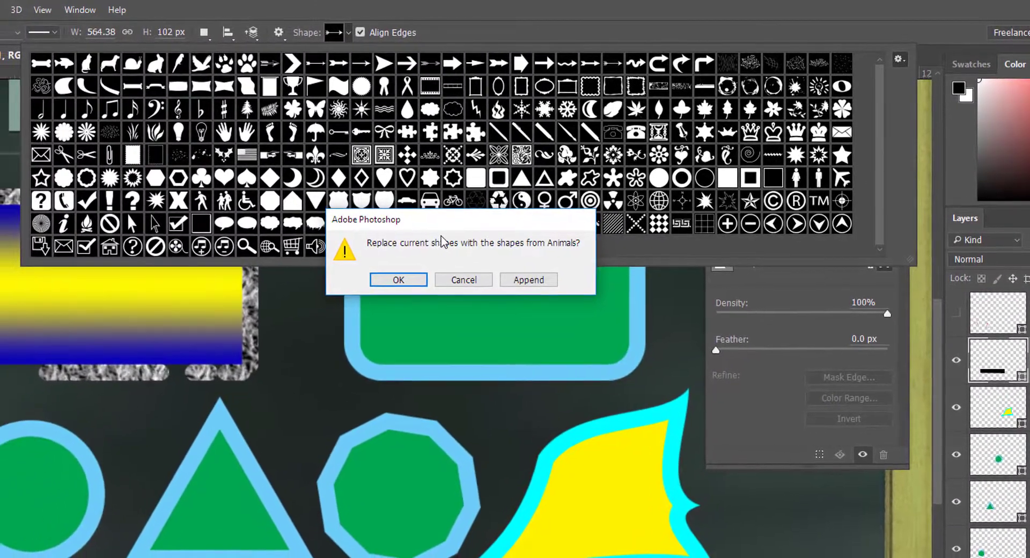
click(399, 280)
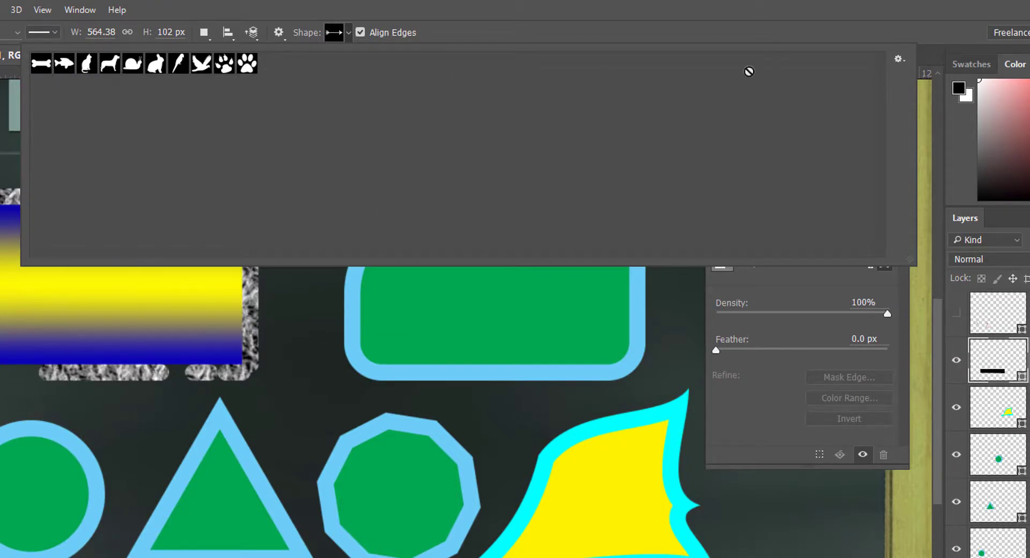
- Replace the current custom shapes with the complete All set
click(897, 60)
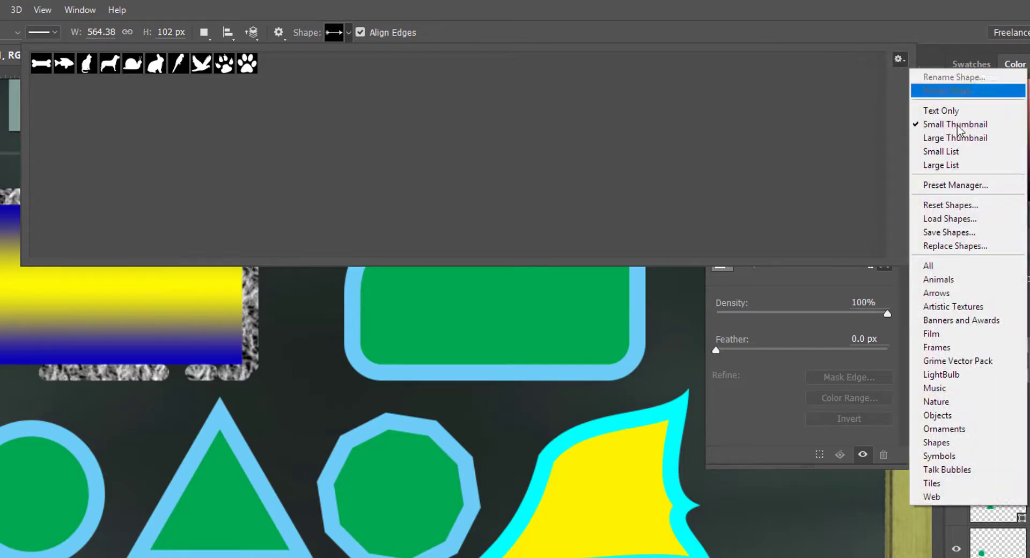
click(951, 264)
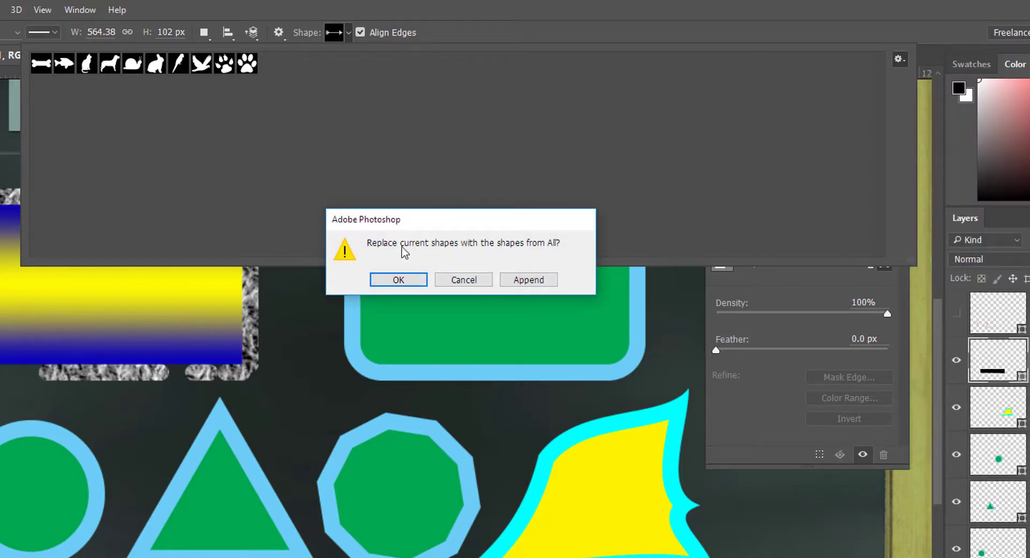
click(399, 280)
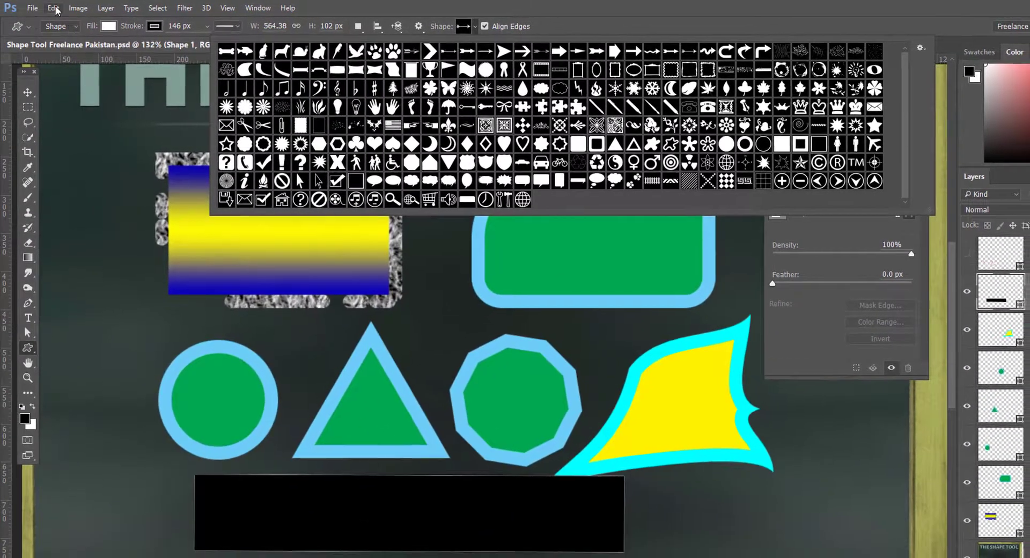
click(54, 9)
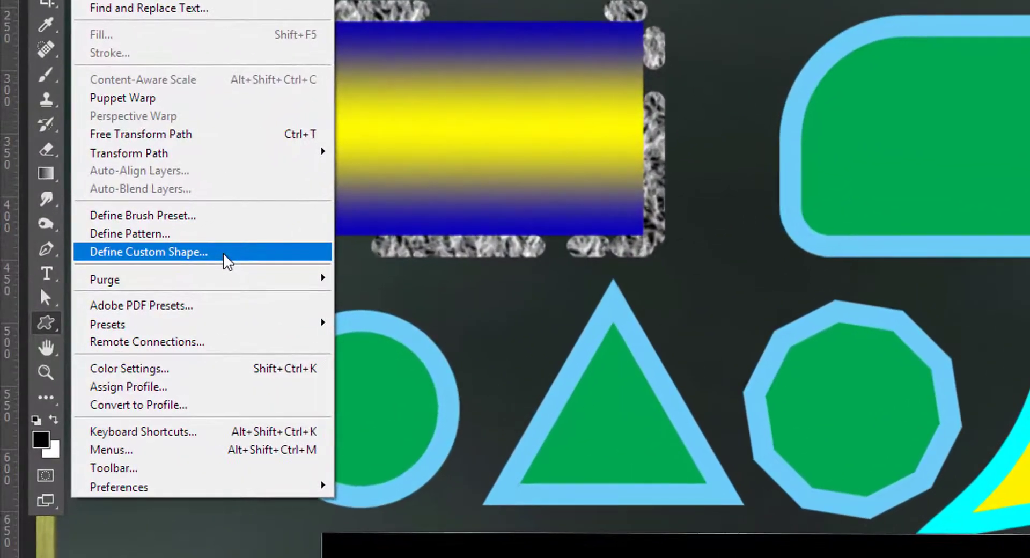
click(129, 291)
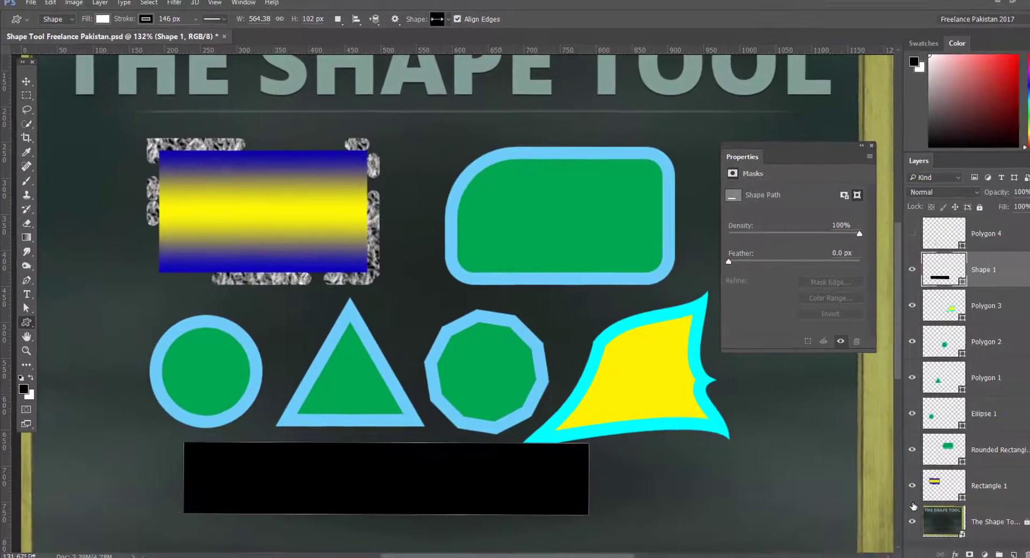
- Hide all the shape layers so only the background layer shows, and move the Properties panel aside
drag(941, 491, 941, 415)
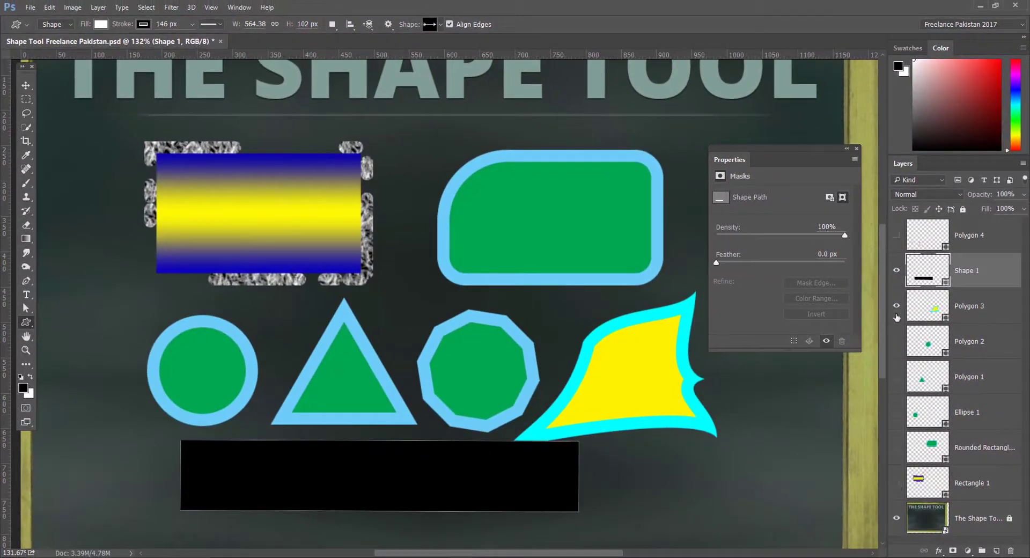
drag(896, 317, 896, 270)
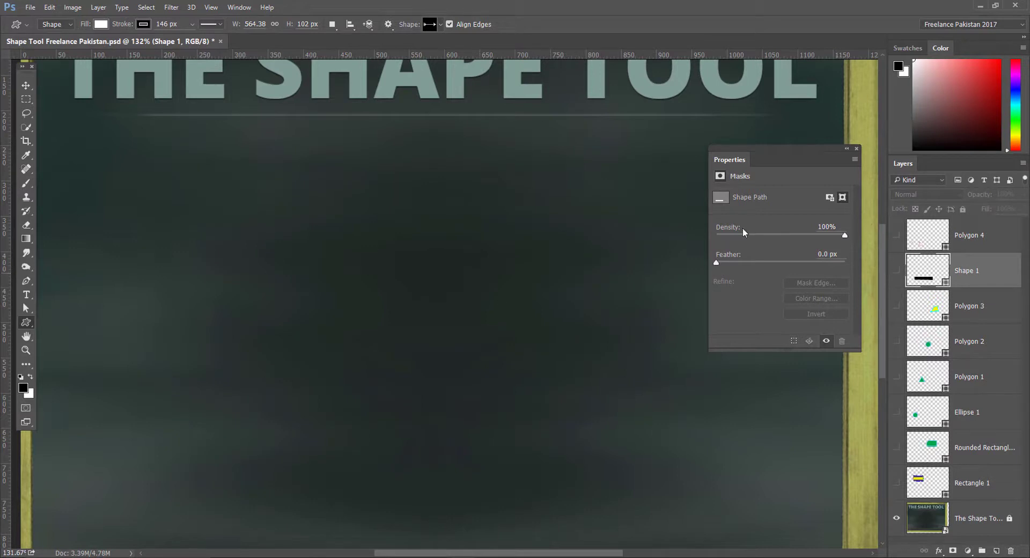
drag(816, 152, 762, 146)
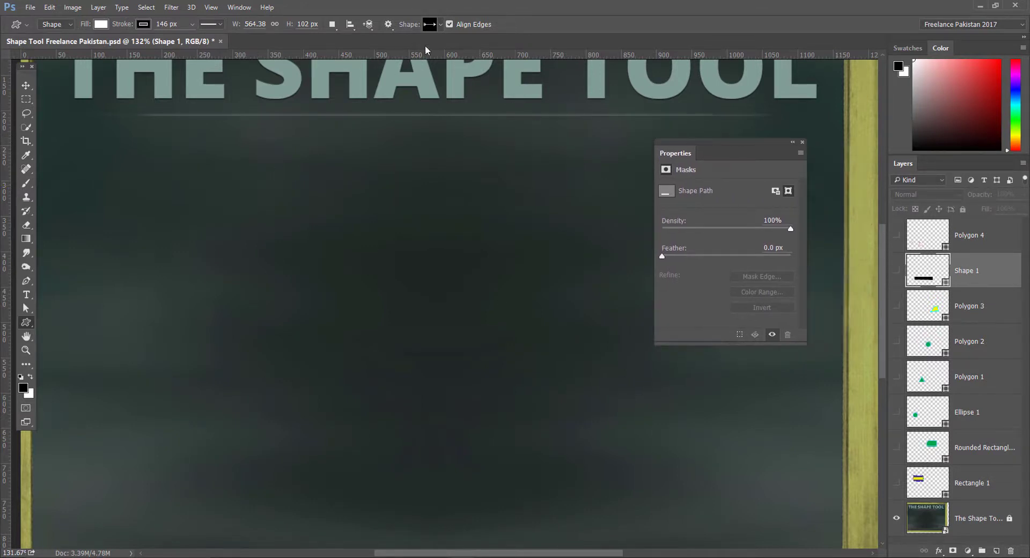
- Choose the dog silhouette from the custom shape library
click(441, 25)
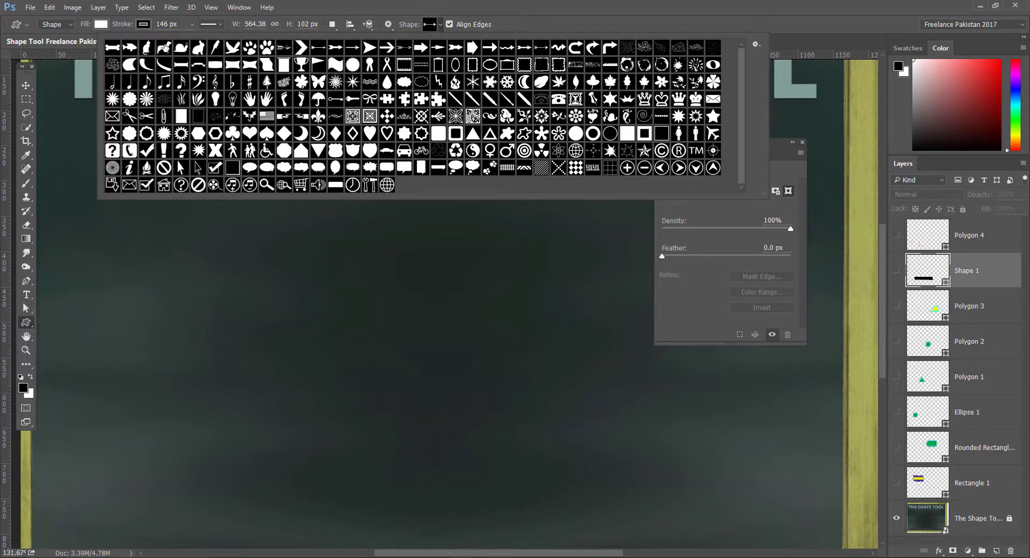
click(165, 46)
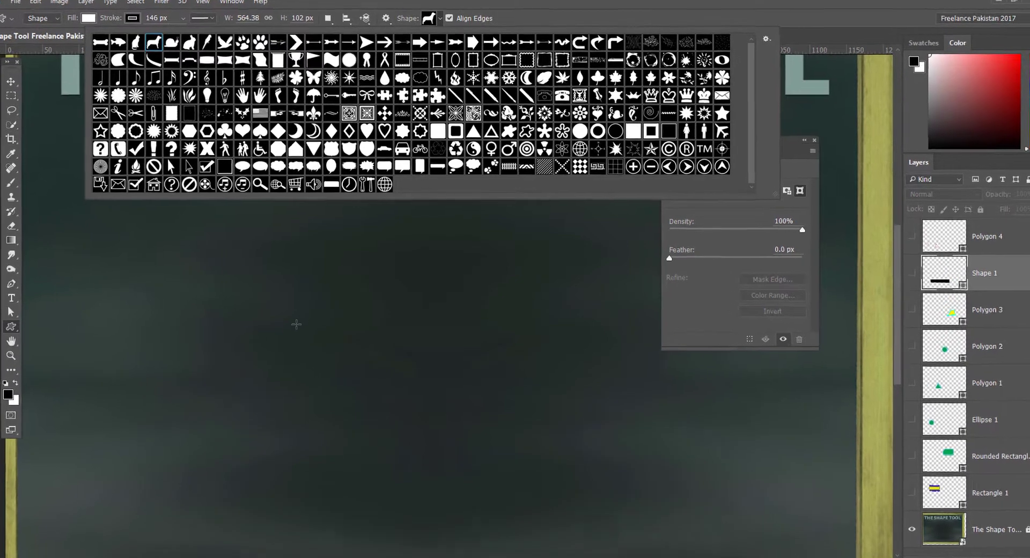
- Try creating the dog by numeric size, 564.38 px wide and 102 px high with From Center off, and delete it
click(300, 320)
click(300, 321)
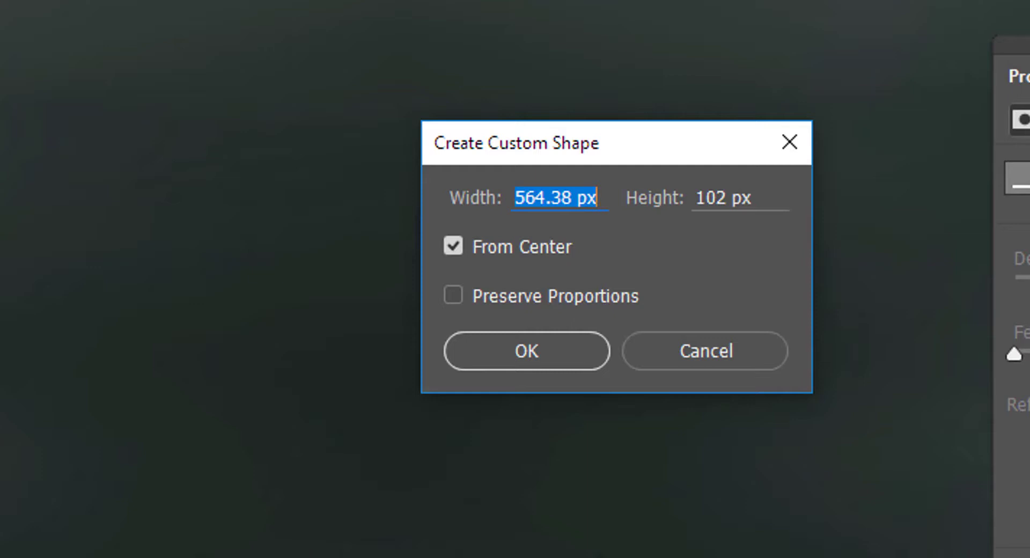
click(453, 245)
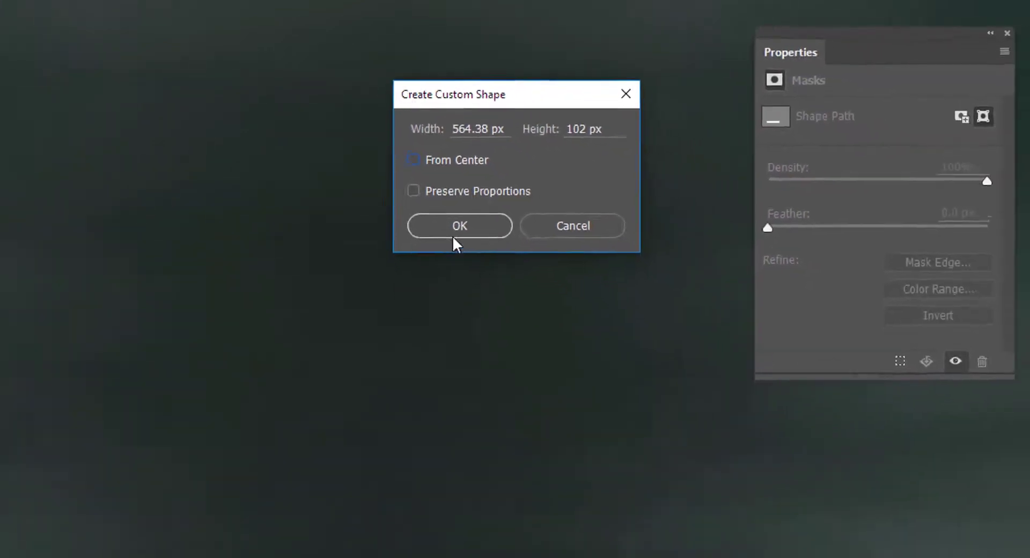
click(454, 231)
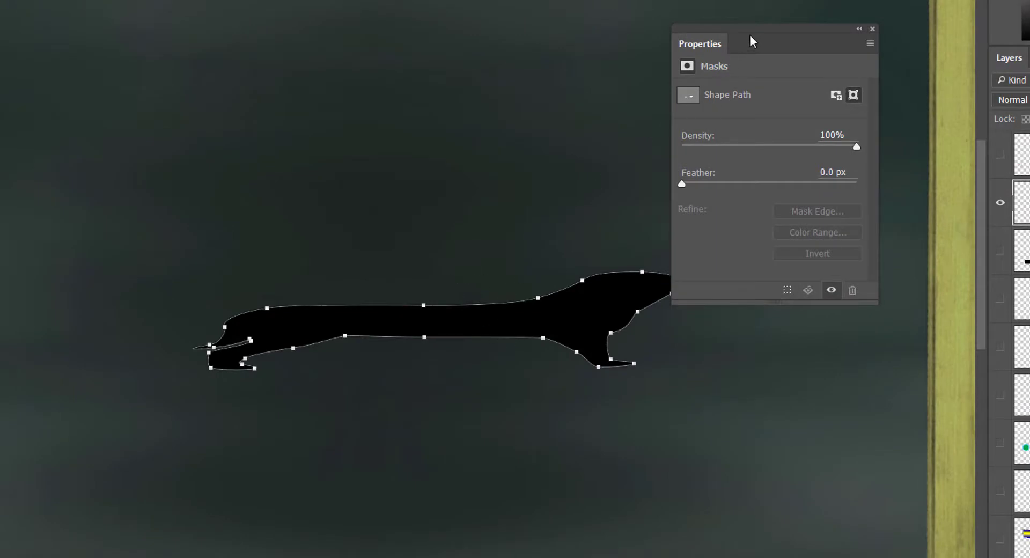
drag(749, 41, 850, 65)
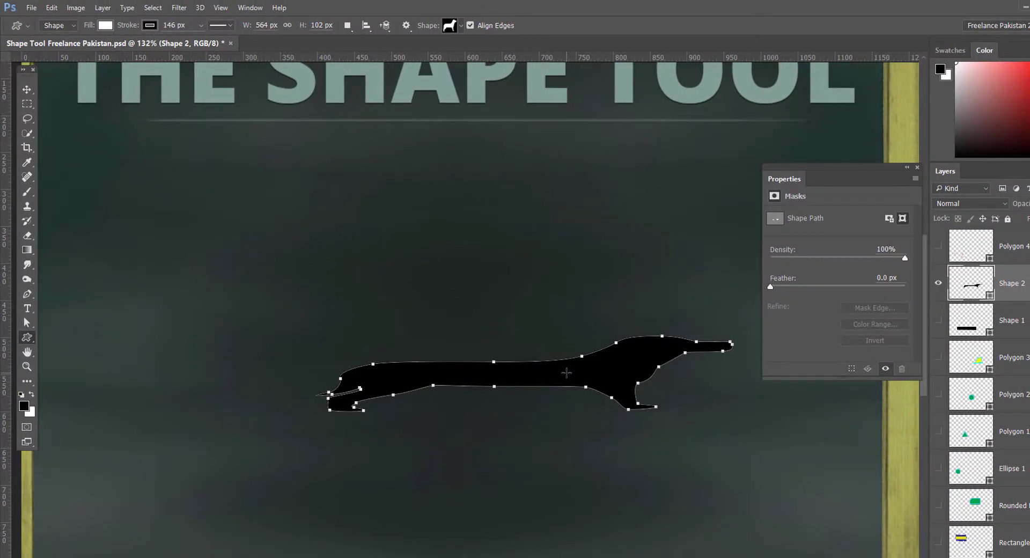
key(Delete)
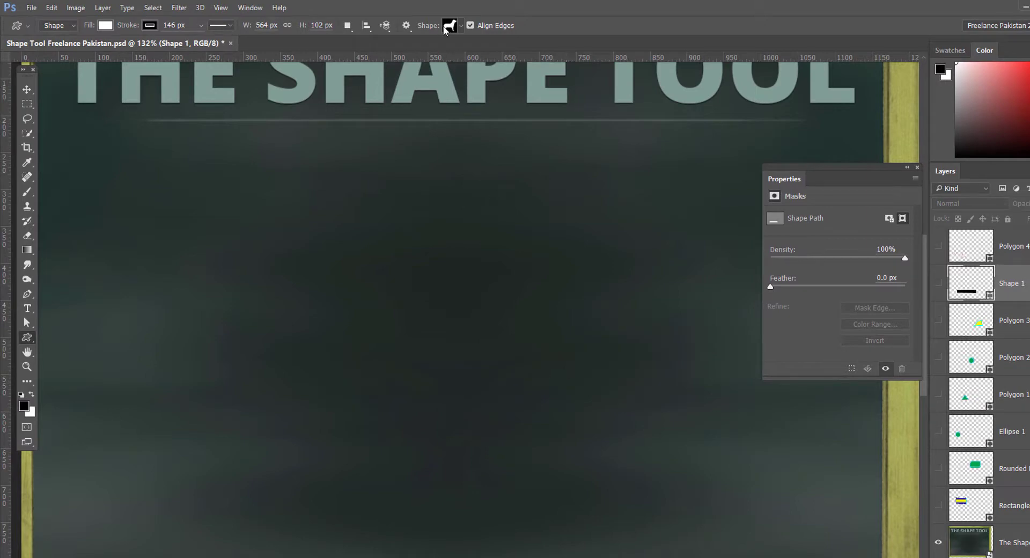
- Draw the dog custom shape freehand in the middle of the canvas, about 435 px wide and 372 px high
click(461, 26)
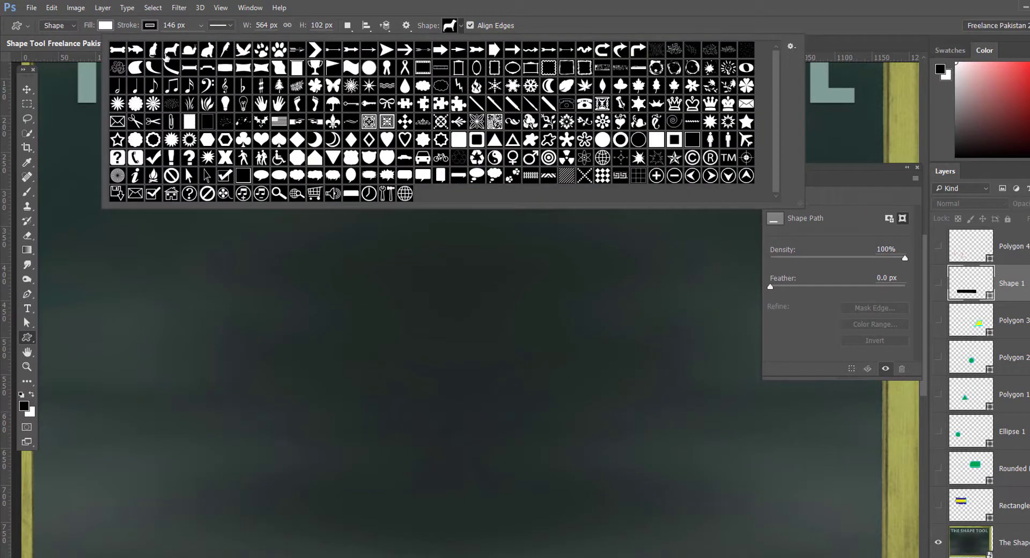
click(499, 4)
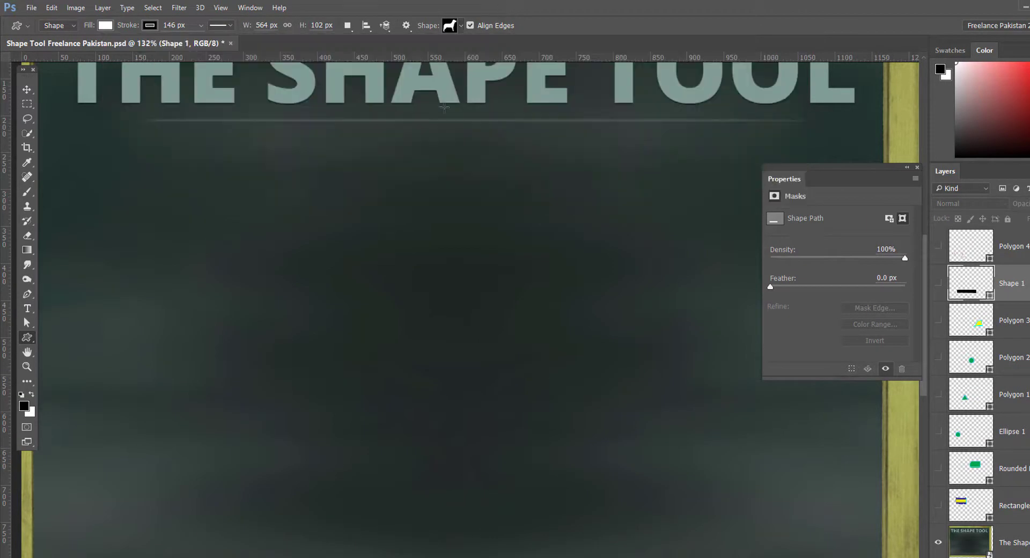
drag(268, 229, 880, 503)
key(Return)
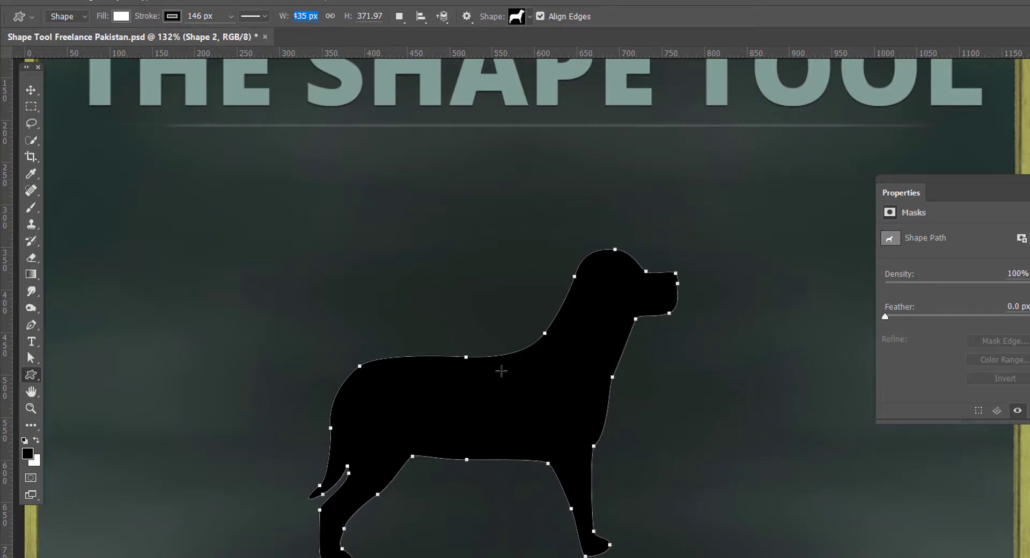
- Reduce the dog shape's stroke width to 0 px
mouse_move(153, 20)
mouse_down()
mouse_move(47, 22)
mouse_move(57, 21)
mouse_up()
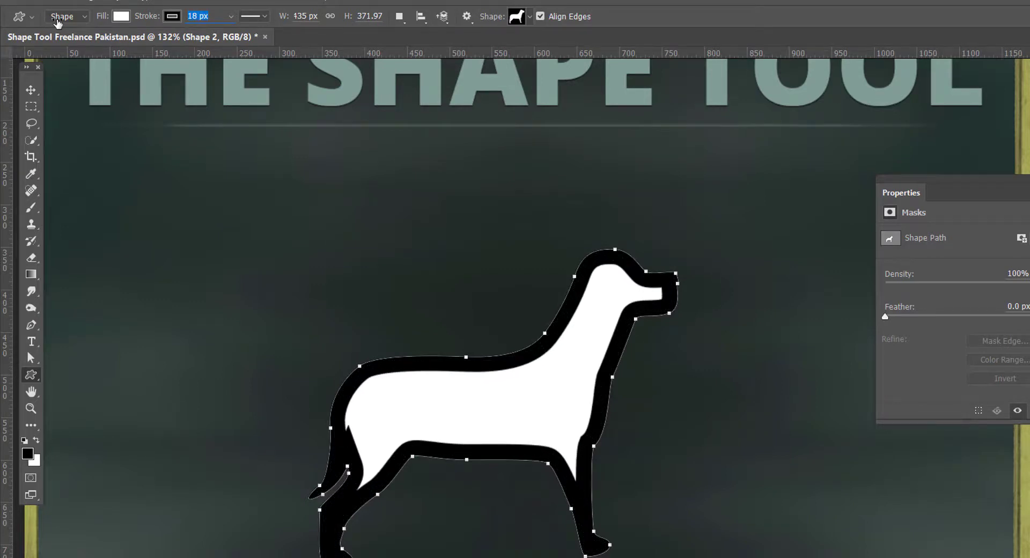
drag(57, 21, 47, 21)
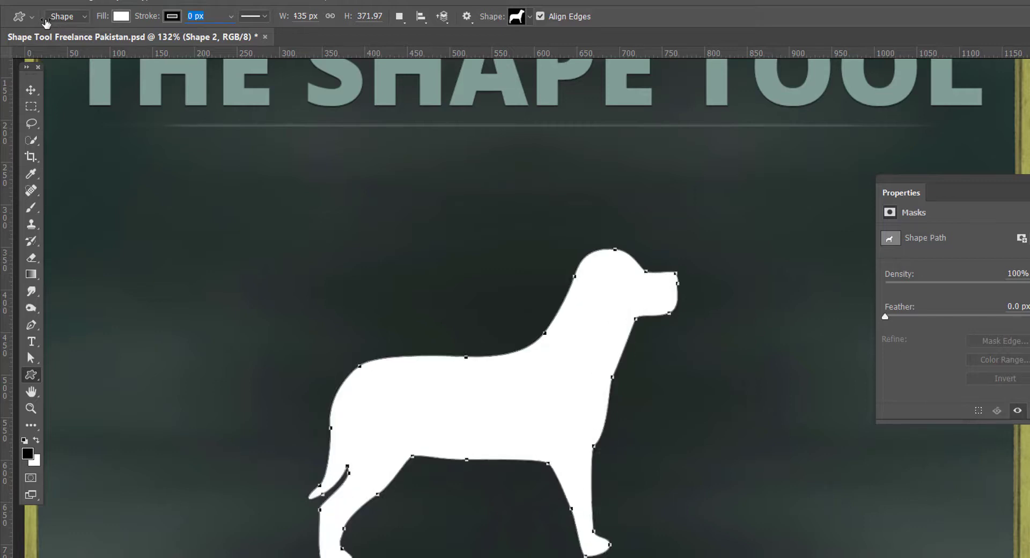
key(Tab)
- Choose the cat custom shape and draw it beside the dog, about 119 px wide and 222 px high
click(531, 16)
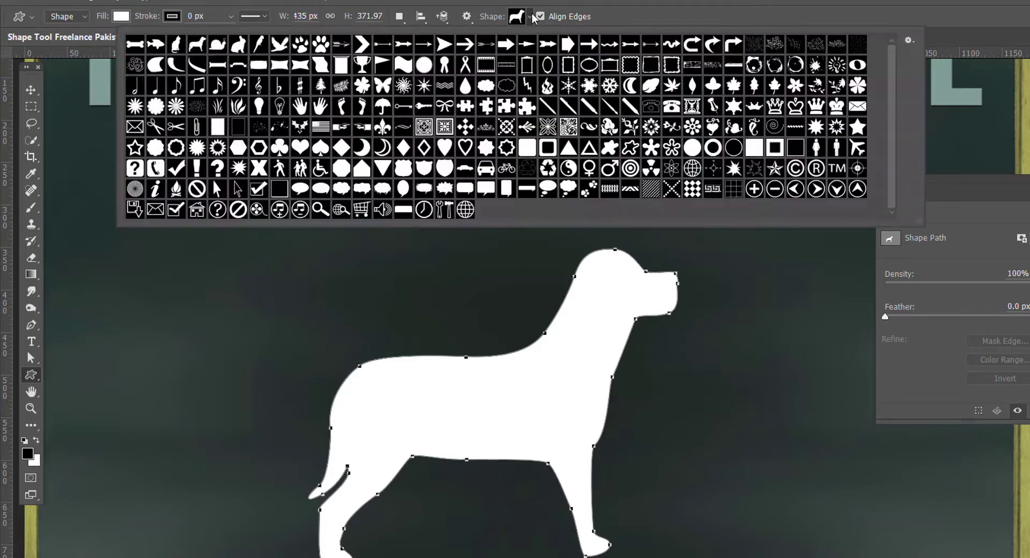
click(177, 49)
click(531, 17)
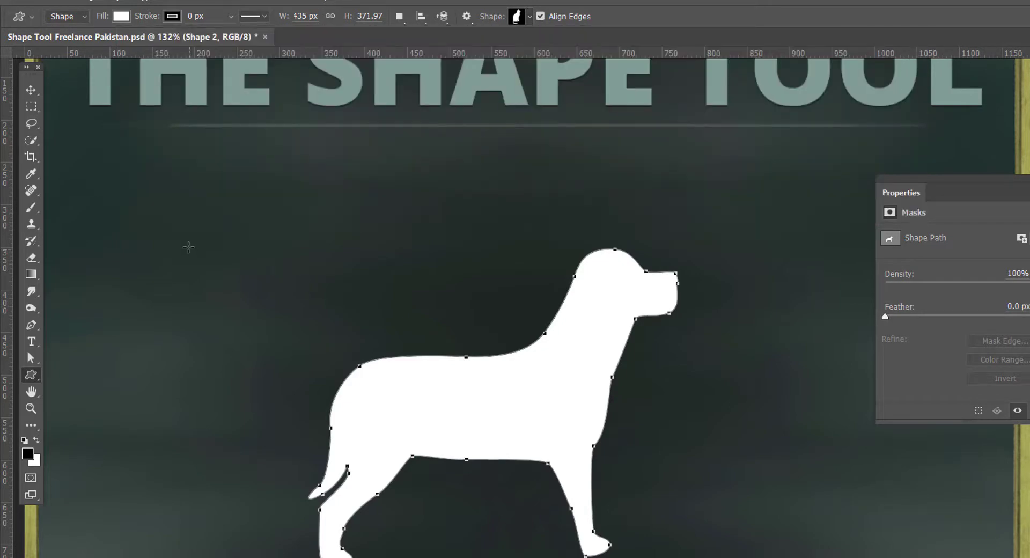
drag(187, 216, 338, 402)
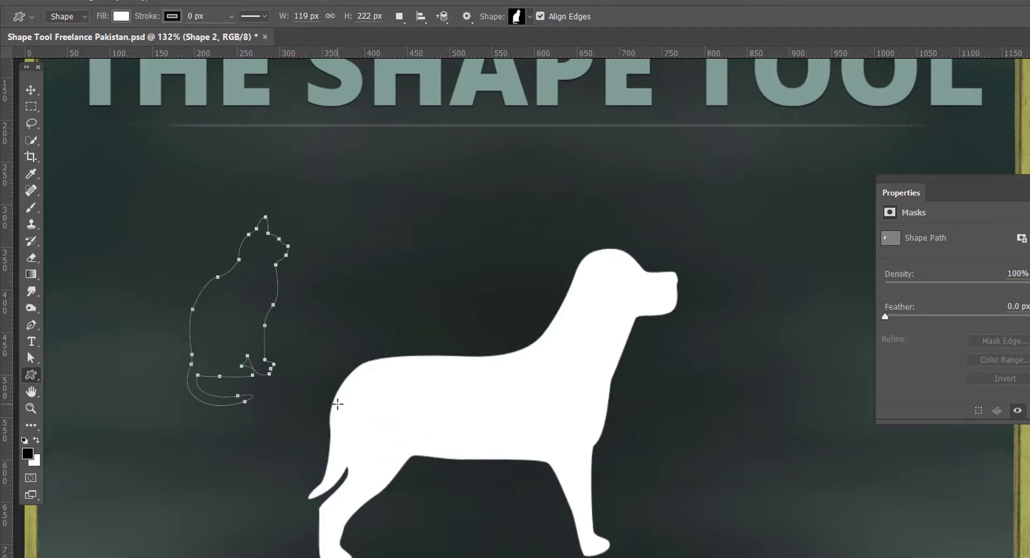
- Give the cat a black fill and a light grey stroke 2 px wide
click(121, 17)
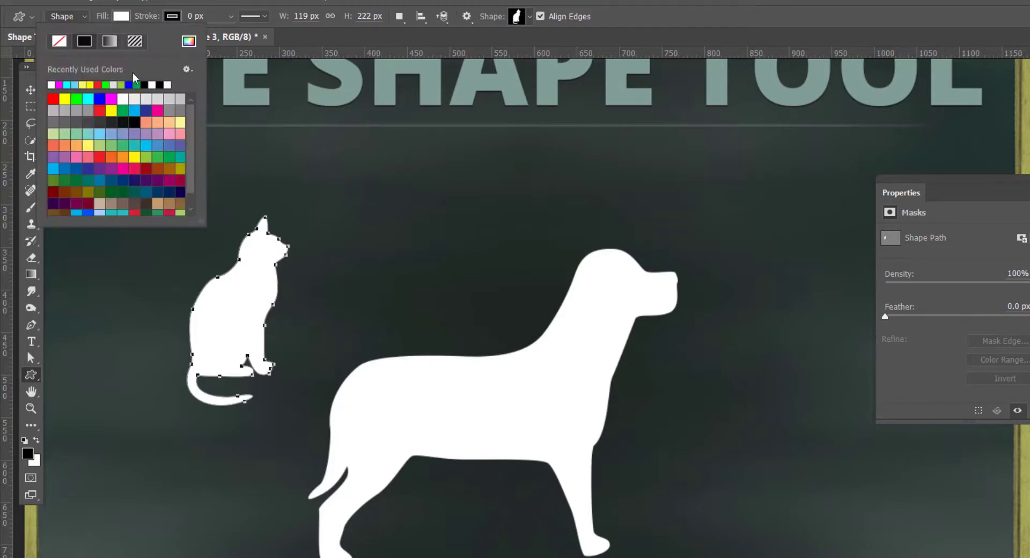
click(135, 123)
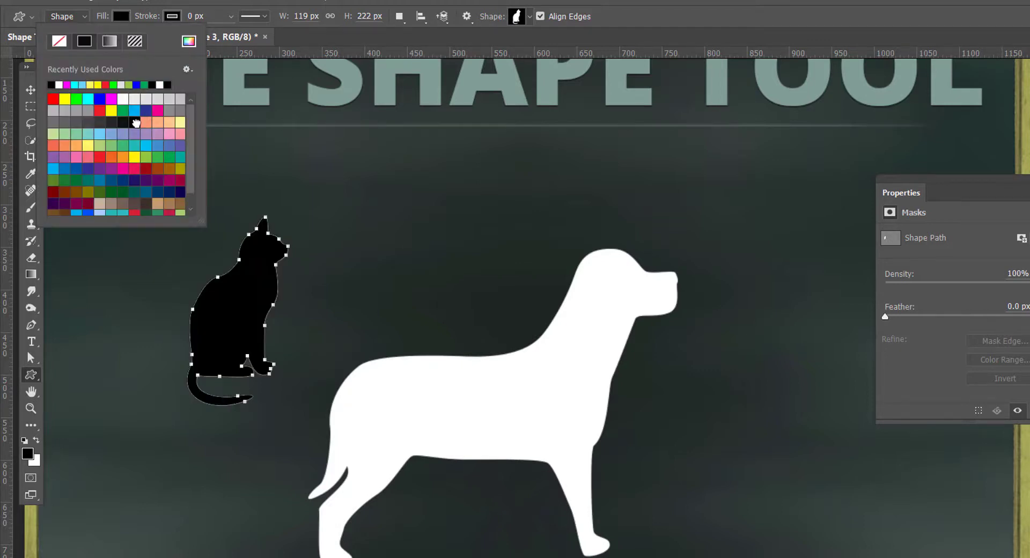
click(173, 16)
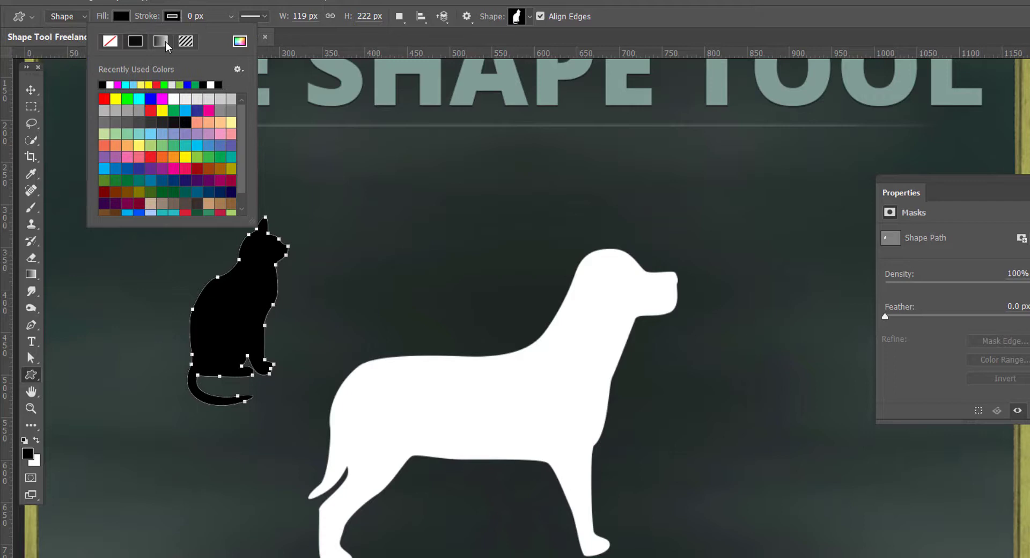
click(171, 84)
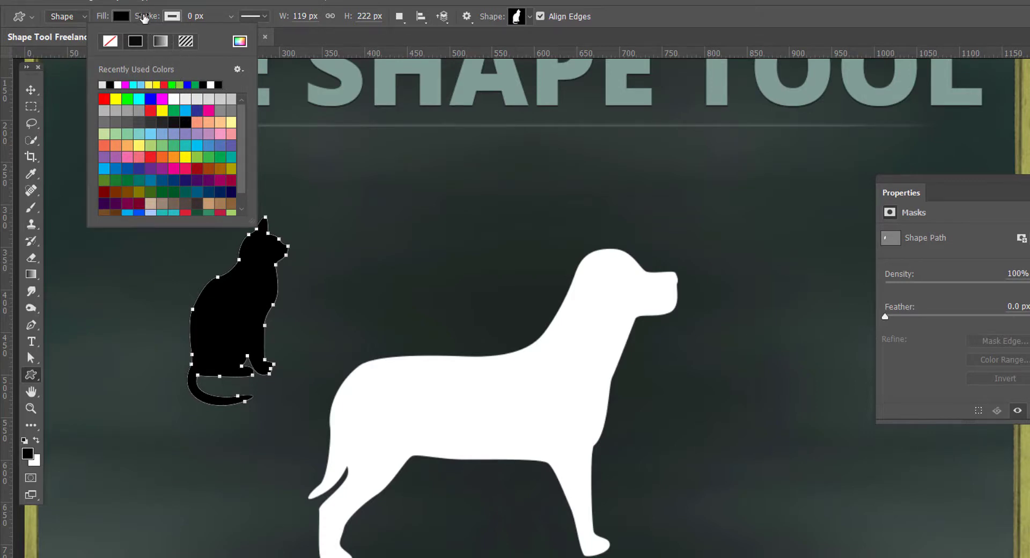
drag(145, 16, 145, 18)
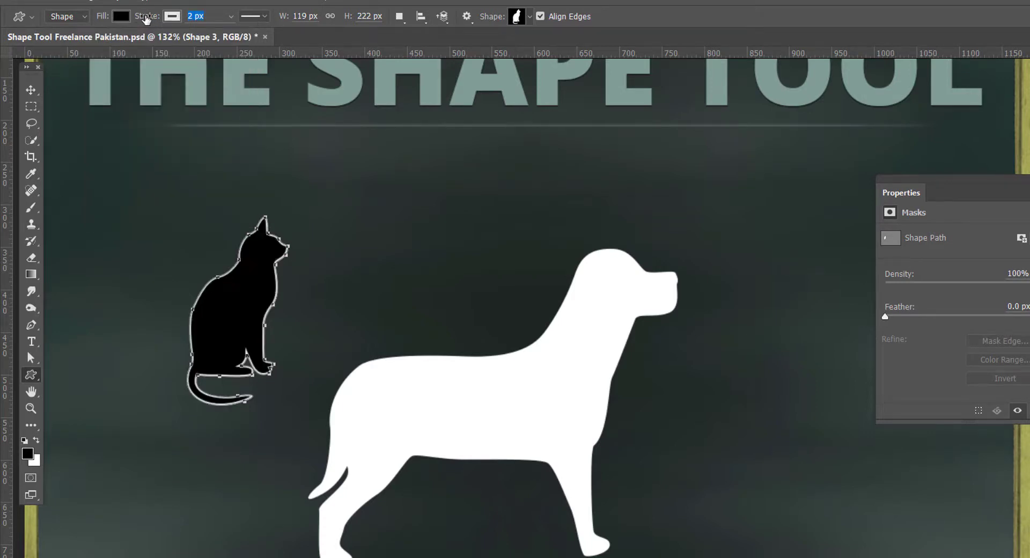
- Move the cat and the dog toward the canvas's left edge with the Move tool to free space beside them
click(32, 90)
drag(263, 300, 176, 239)
drag(394, 432, 151, 495)
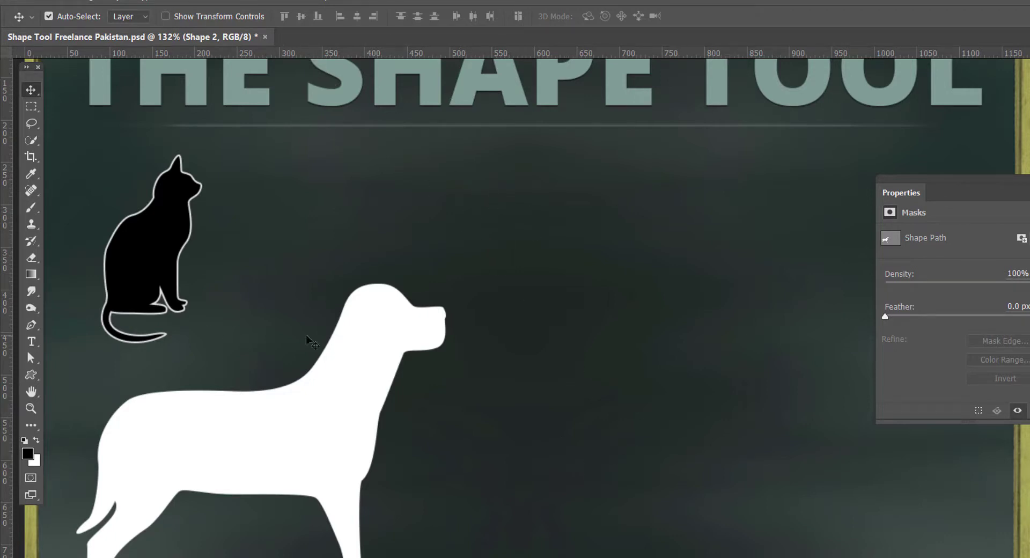
- Draw a closed teardrop about 200 px wide beyond the dog's head with the Pen tool and tilt the direction handle at its rounded end
key(p)
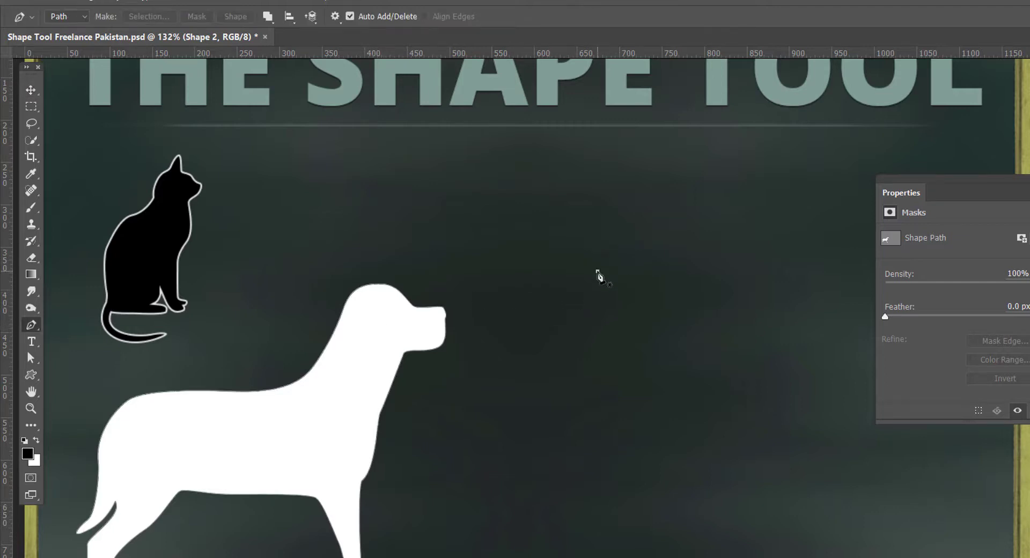
drag(597, 272, 599, 340)
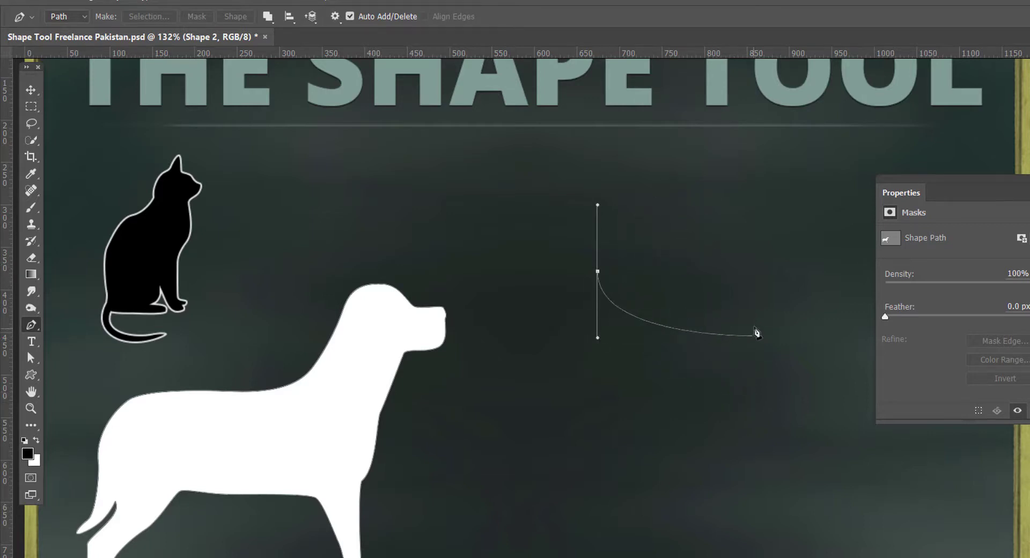
drag(769, 285, 827, 262)
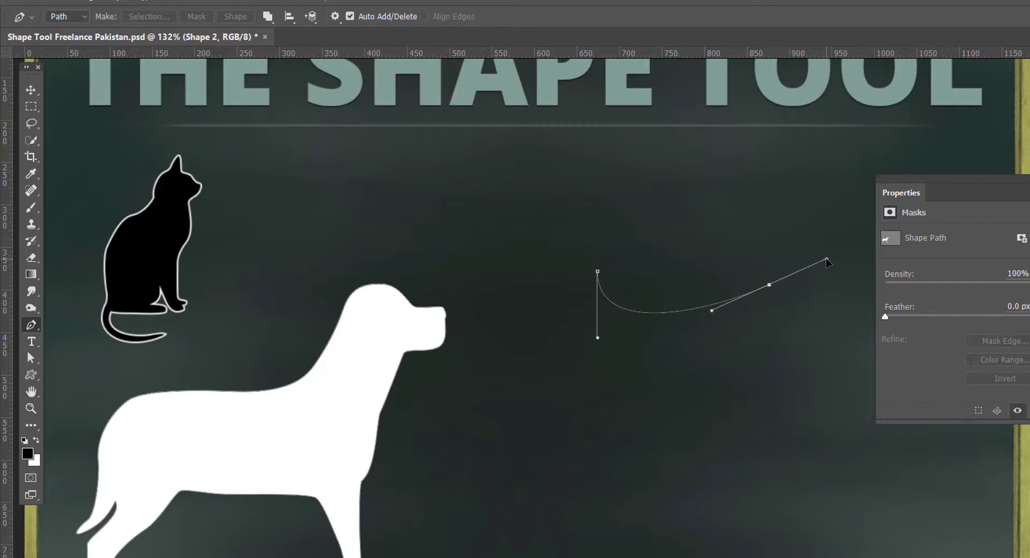
drag(826, 261, 675, 253)
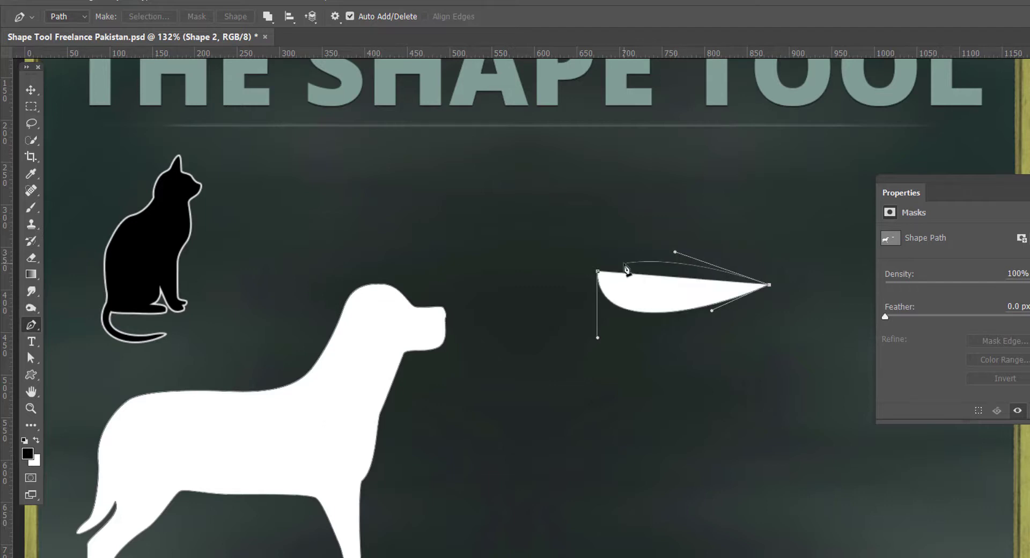
click(598, 273)
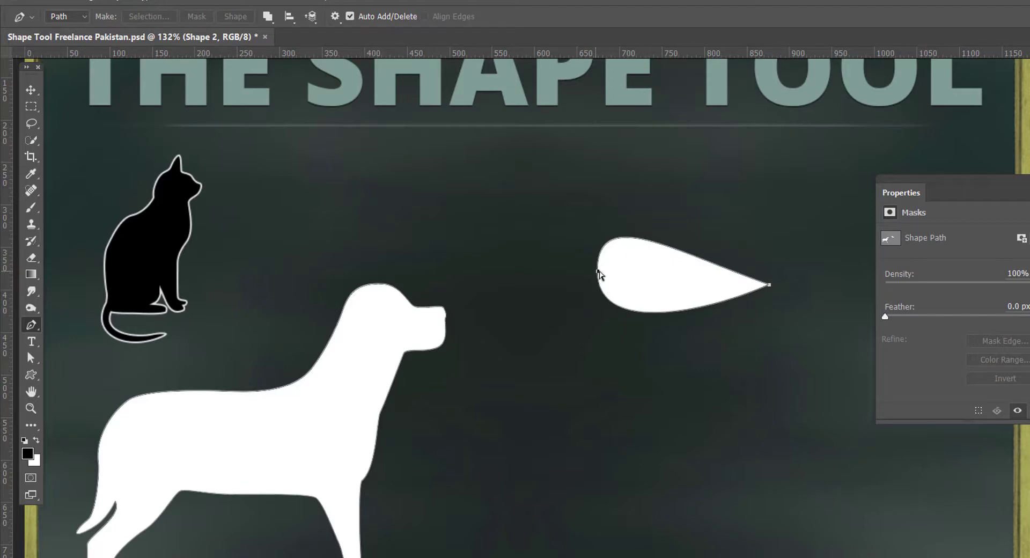
ctrl+click(599, 273)
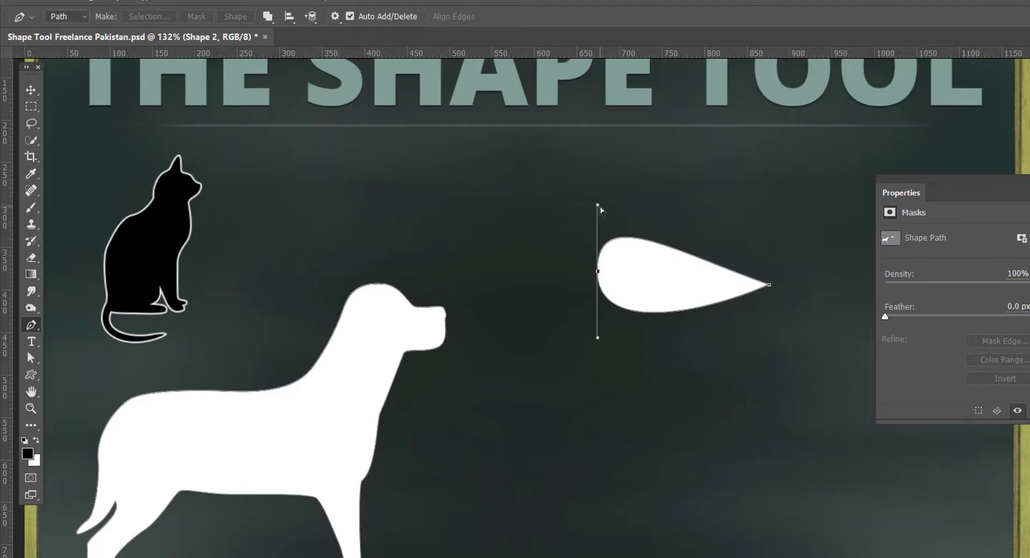
drag(599, 205, 613, 224)
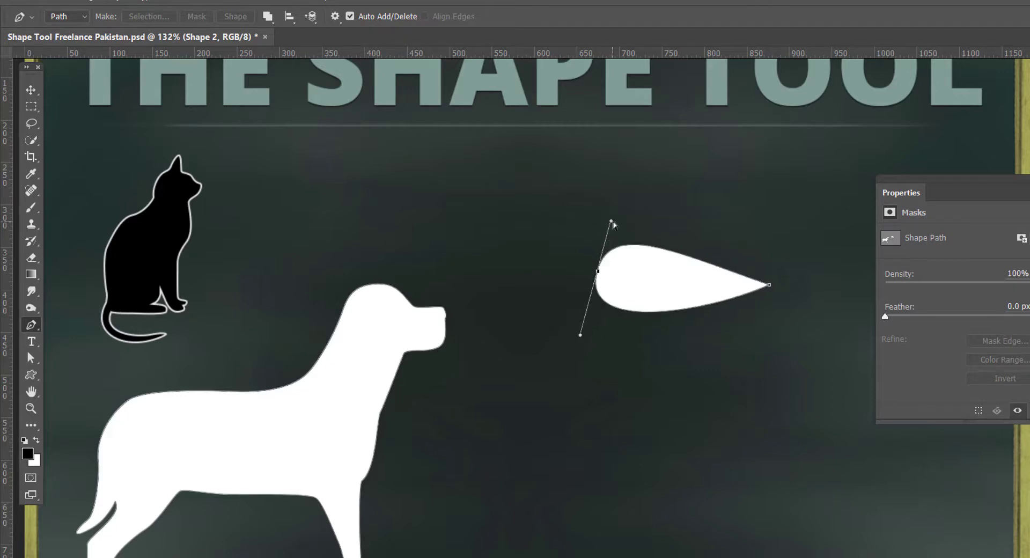
- Define the dog and teardrop path as a custom shape named Dumbo
right_click(646, 264)
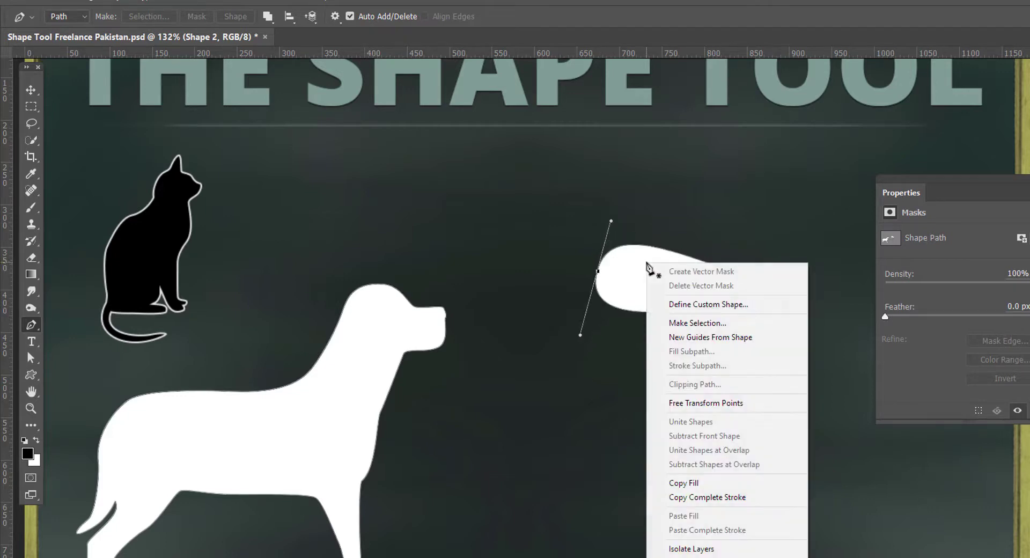
click(697, 300)
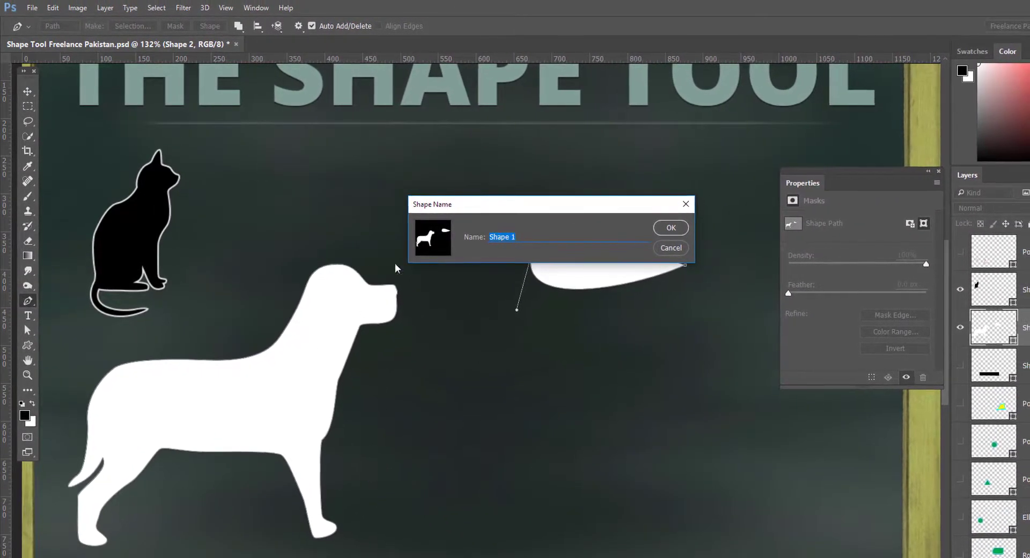
key(BackSpace)
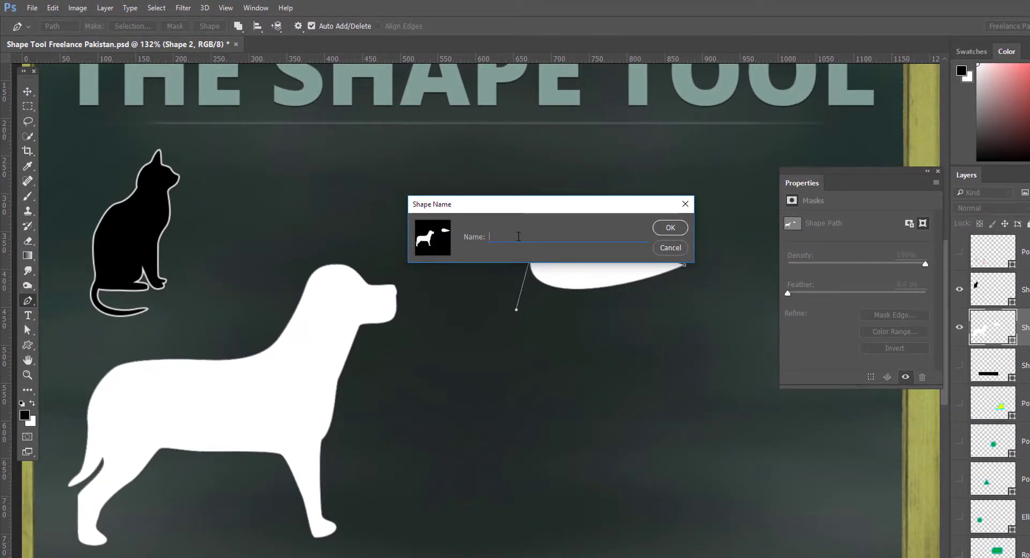
text(D)
text(umbo)
click(670, 227)
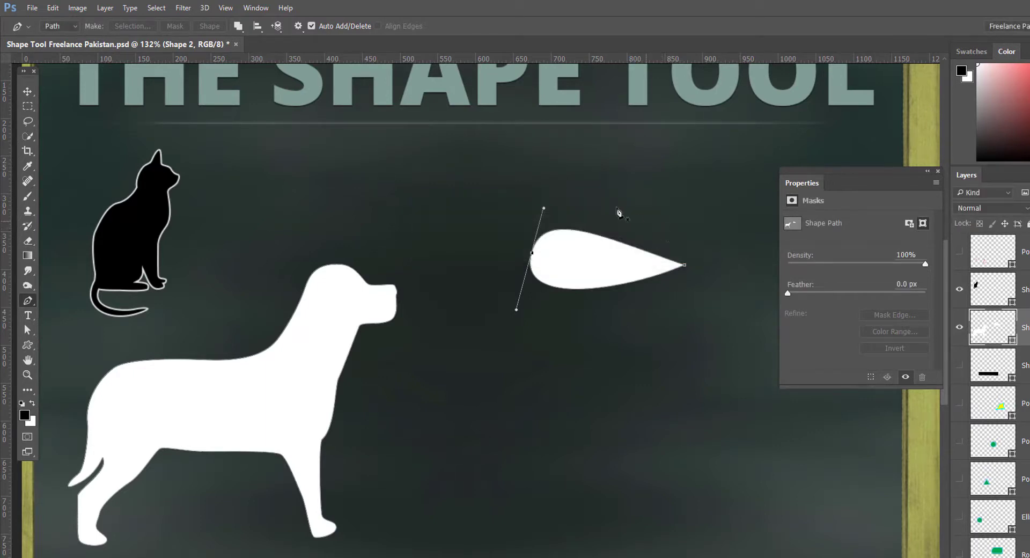
- Choose the newly defined dog-and-teardrop custom shape and draw it below the large teardrop, about 322 px wide and 165 px high
click(28, 344)
click(471, 26)
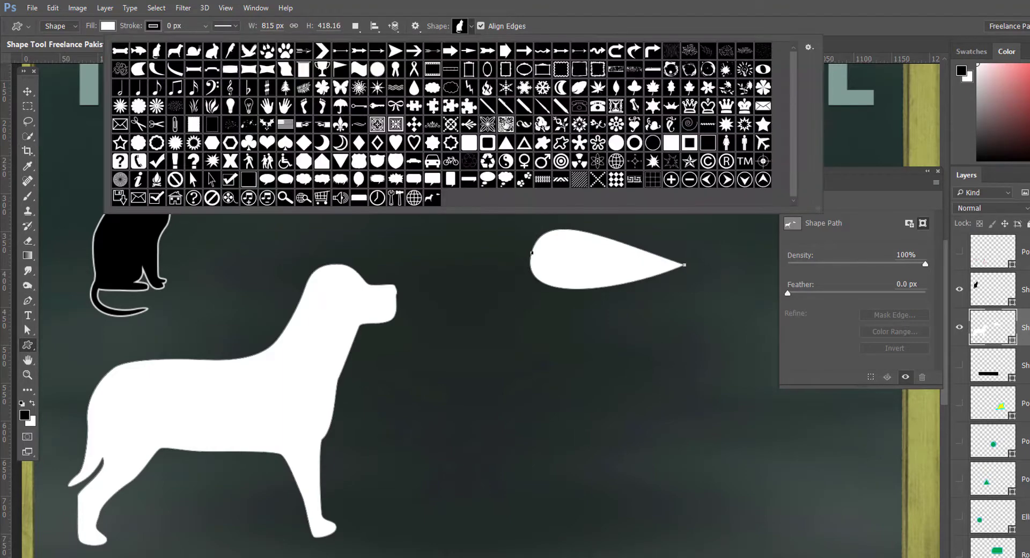
click(433, 199)
click(531, 392)
drag(531, 392, 786, 547)
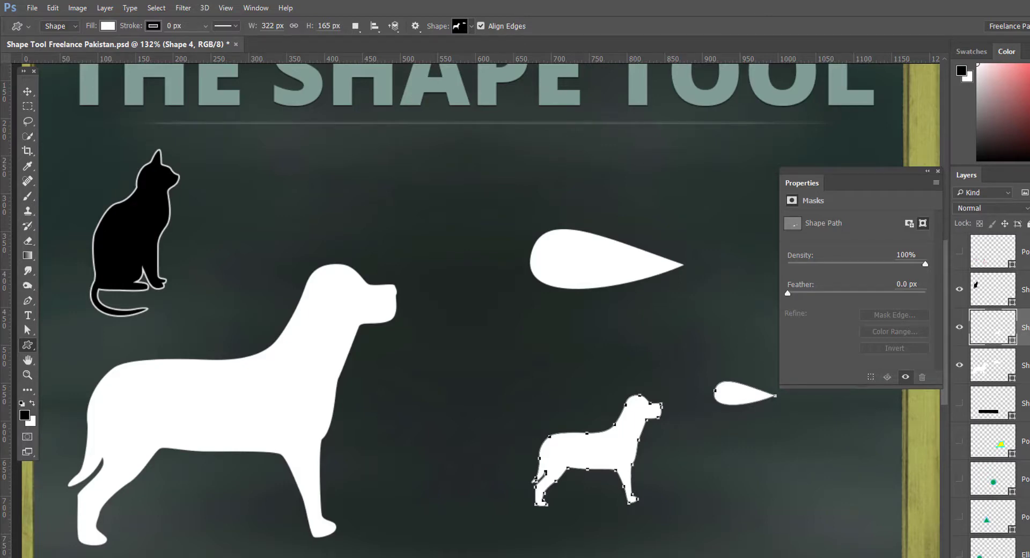
- Add a new layer, draw a closed triangular path above the large dog's head with the Pen tool, and convert it to a shape
key(ctrl+shift+alt+n)
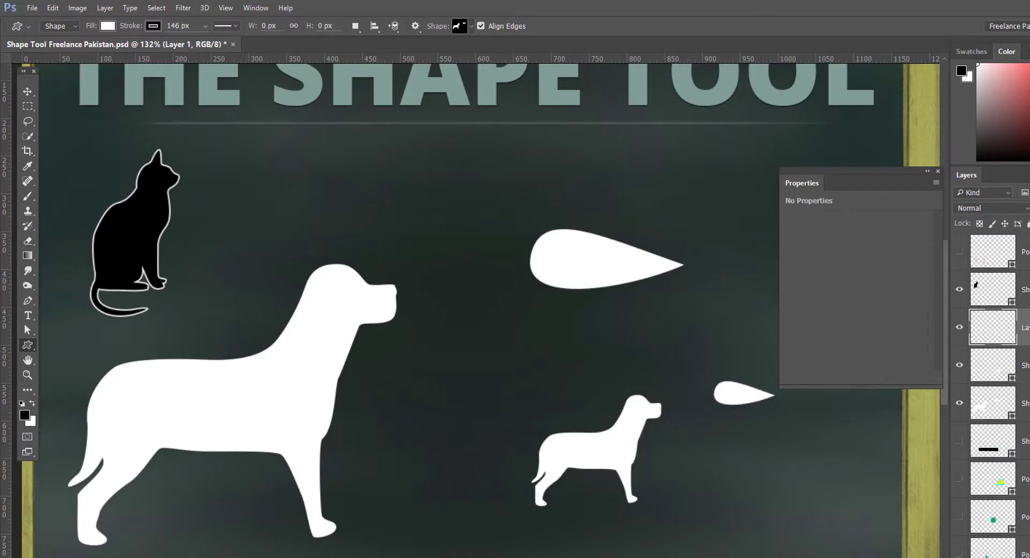
click(29, 299)
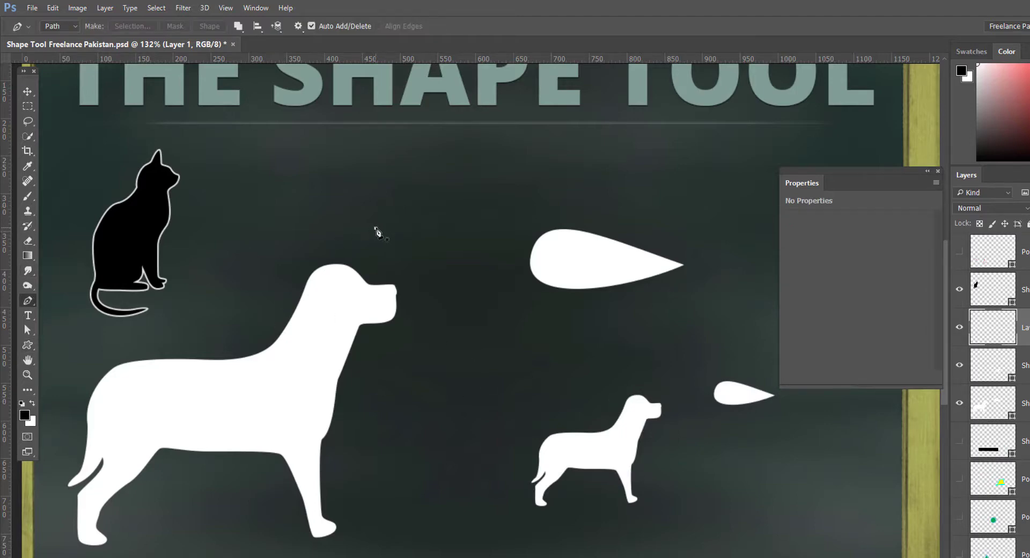
click(375, 228)
click(518, 160)
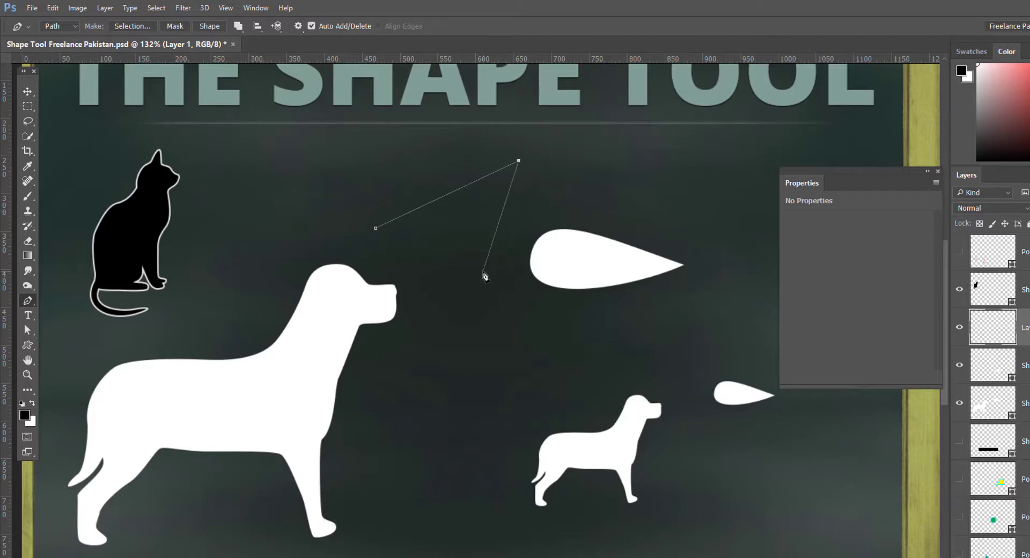
click(483, 271)
click(376, 228)
click(209, 27)
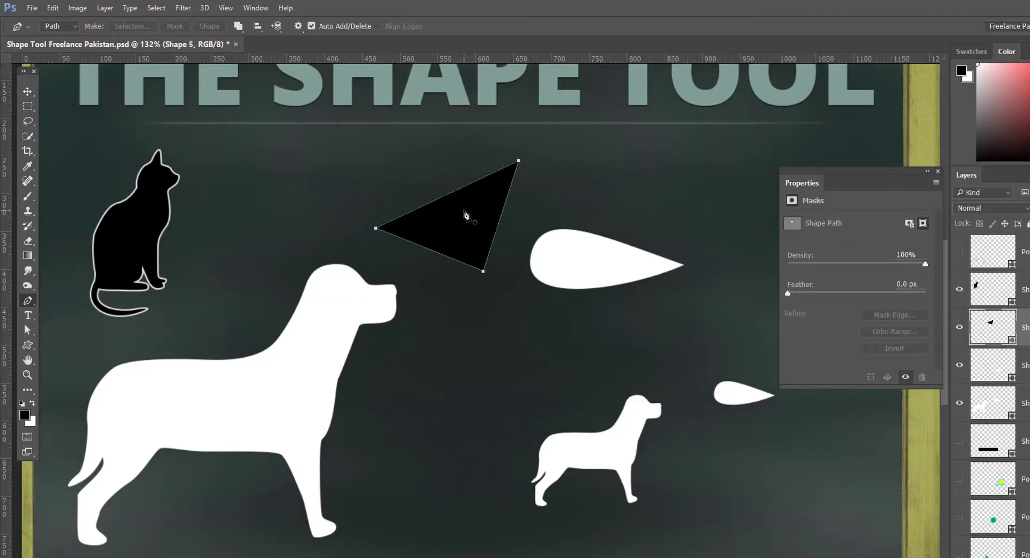
right_click(464, 213)
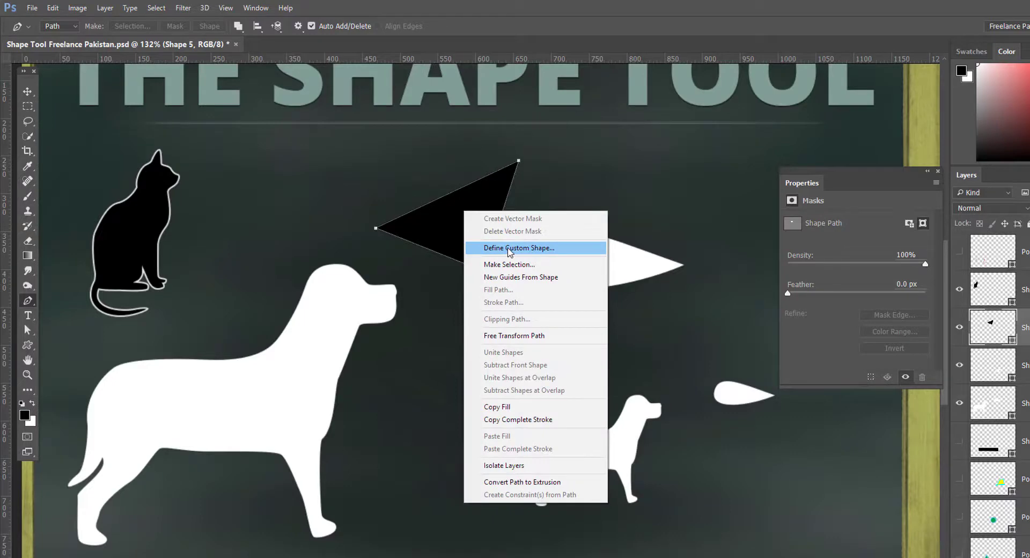
click(509, 248)
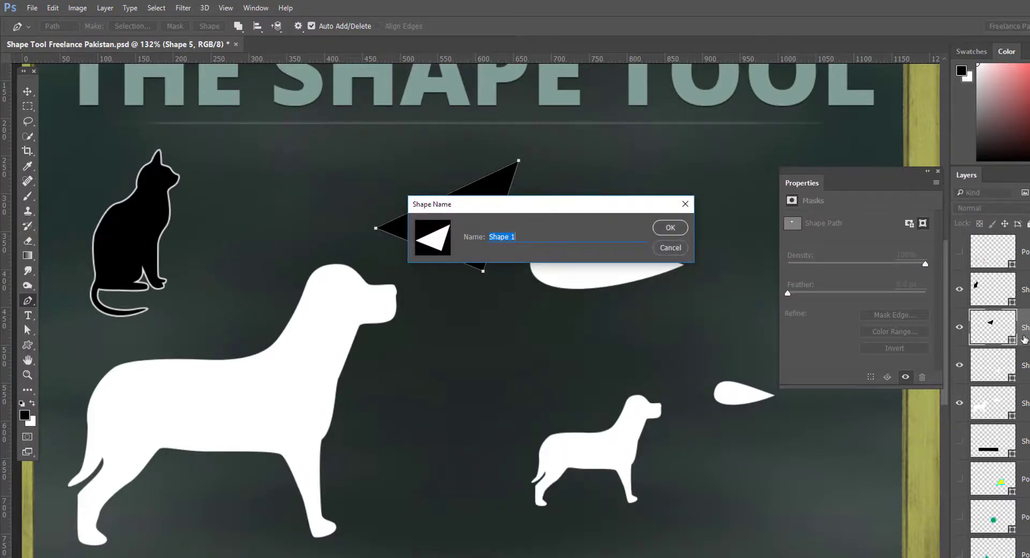
click(672, 250)
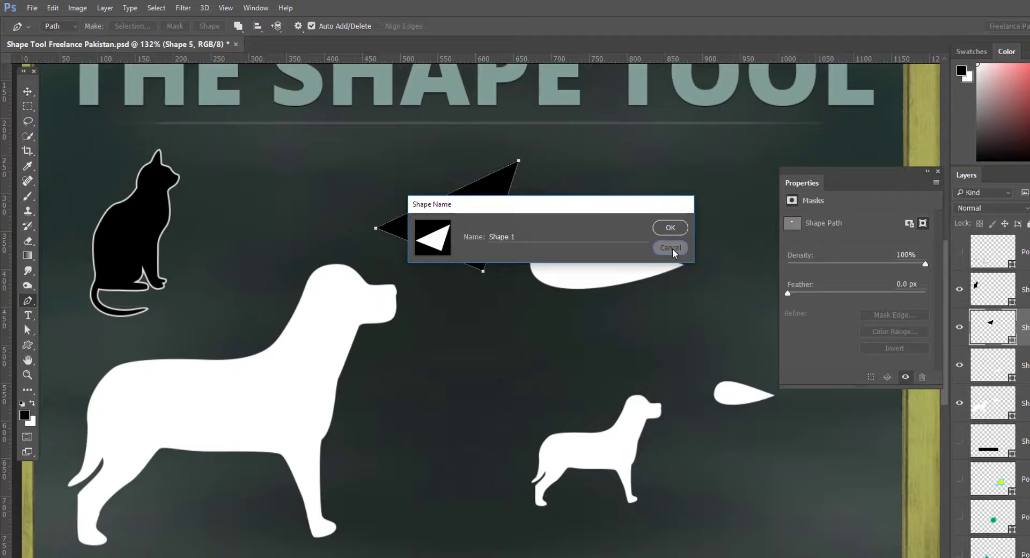